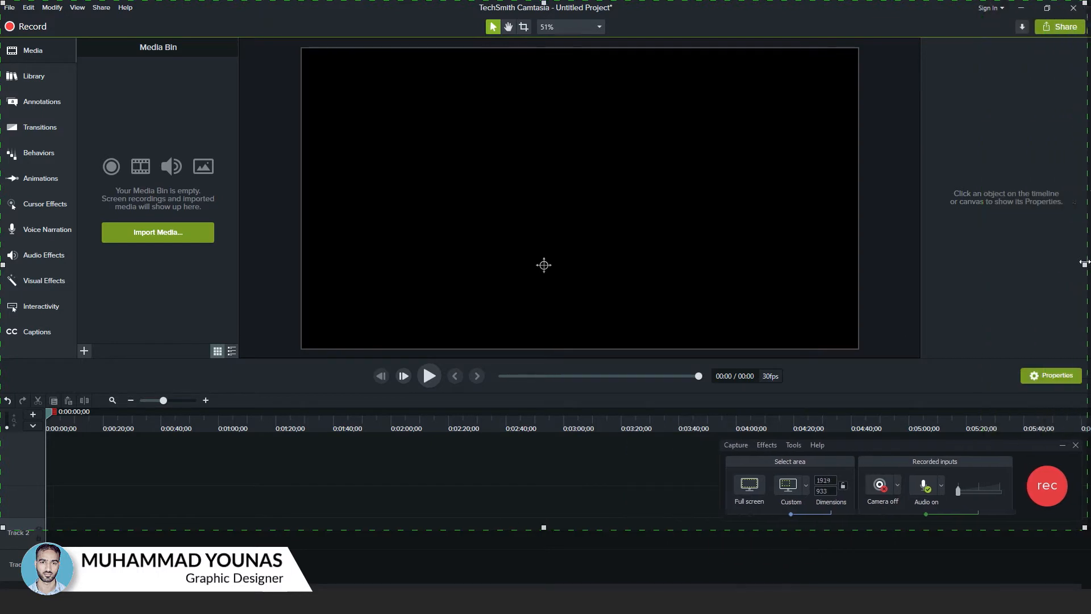
Look through the recorder's capture area presets and its capture commands
left_click(810, 544)
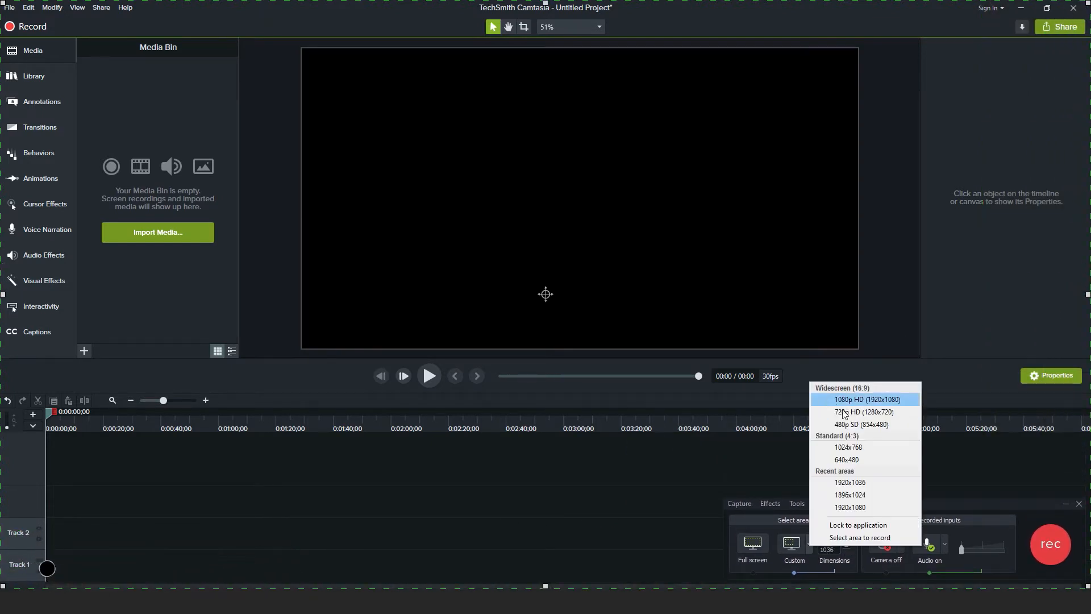
left_click(751, 571)
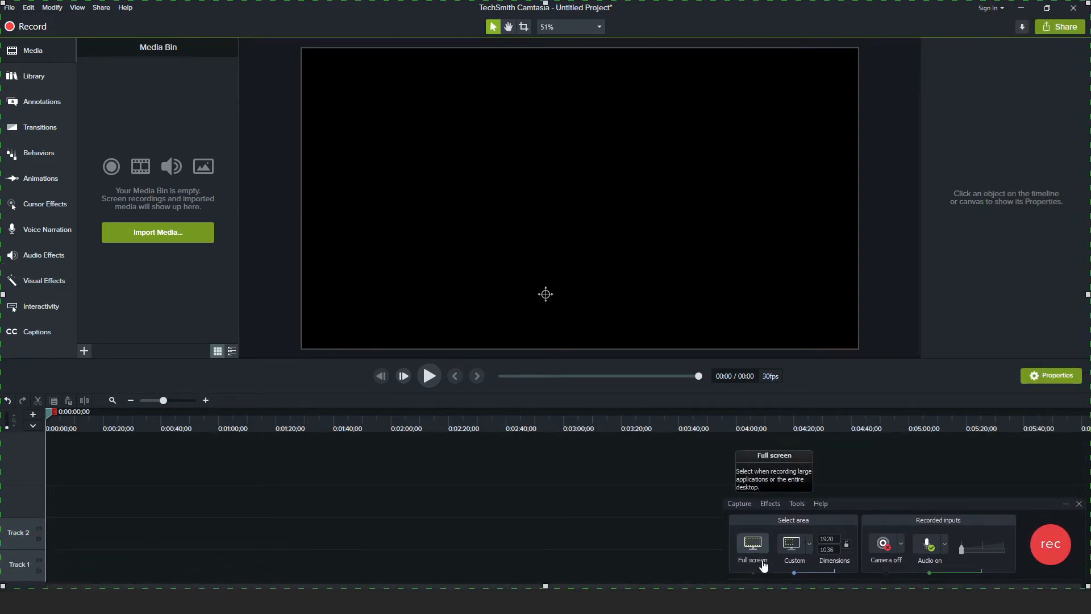
left_click(739, 503)
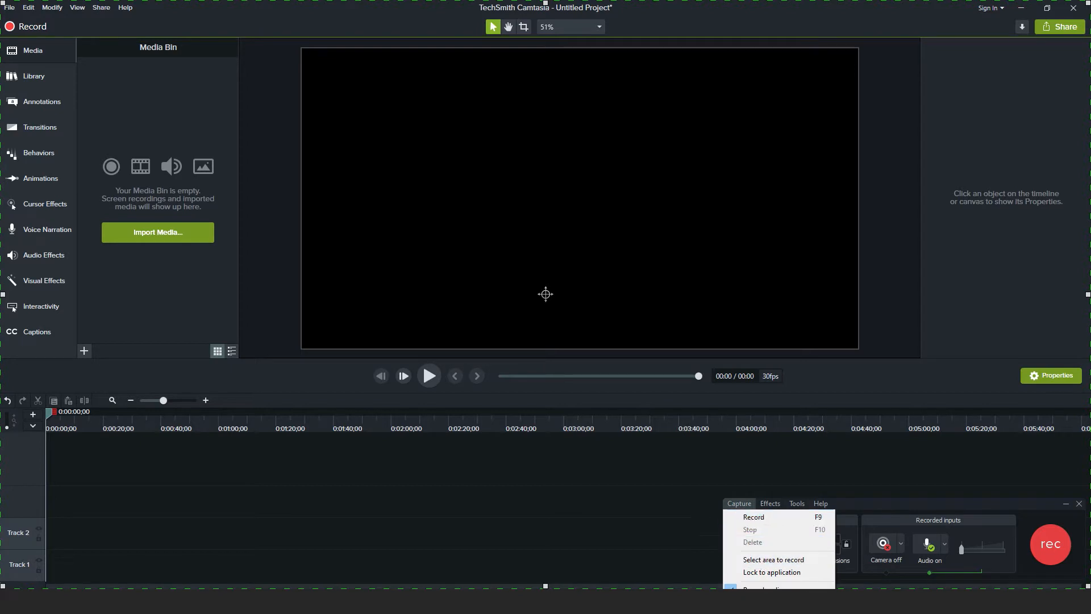
left_click(938, 568)
Review the recorder's effects annotation options and the choice of recording toolbars
left_click(768, 505)
left_click(776, 550)
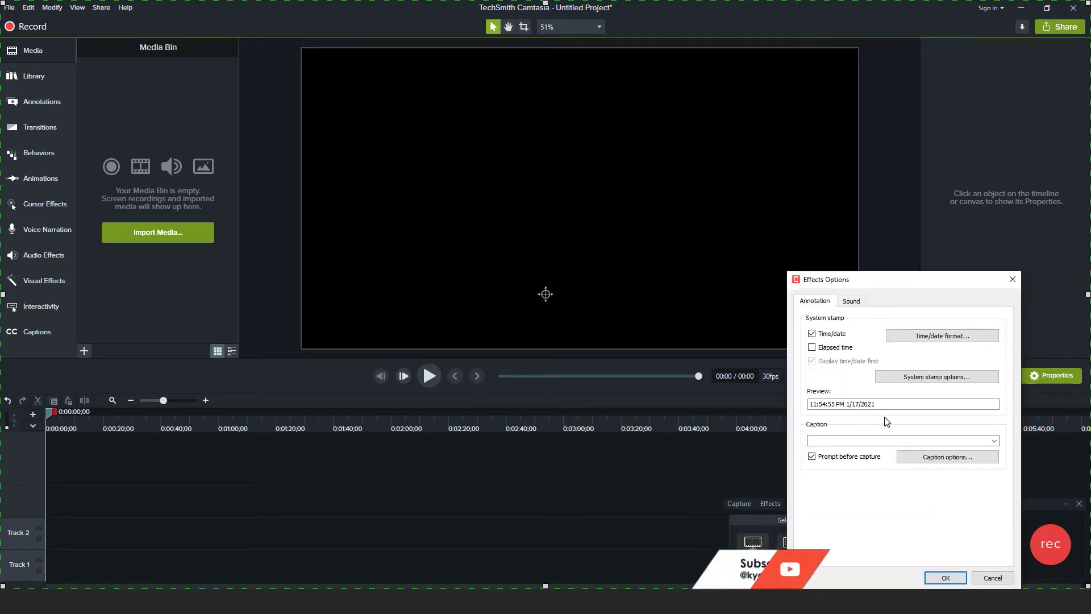
left_click(944, 577)
left_click(796, 503)
left_click(819, 560)
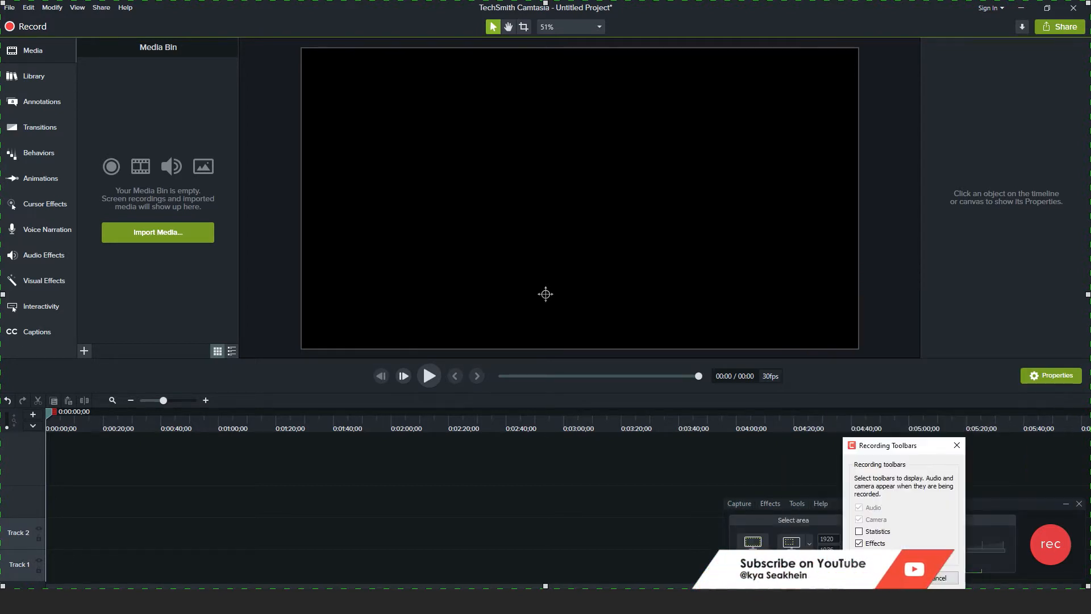
left_click(944, 577)
Switch the recorder's save format to .avi and back to .trec, and check the output file name options
left_click(796, 503)
left_click(807, 544)
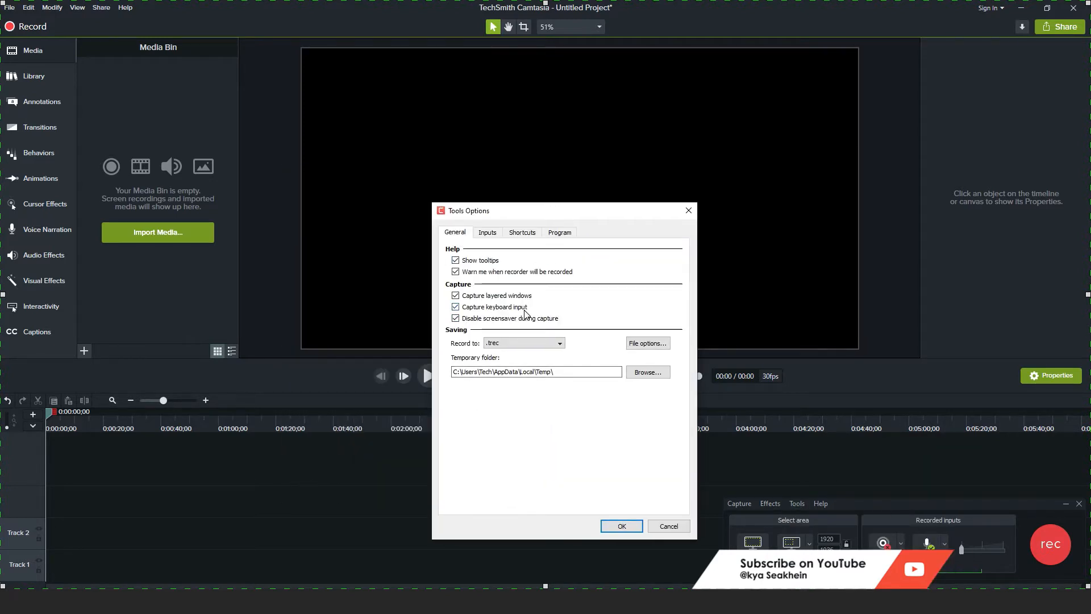
left_click(560, 343)
left_click(494, 361)
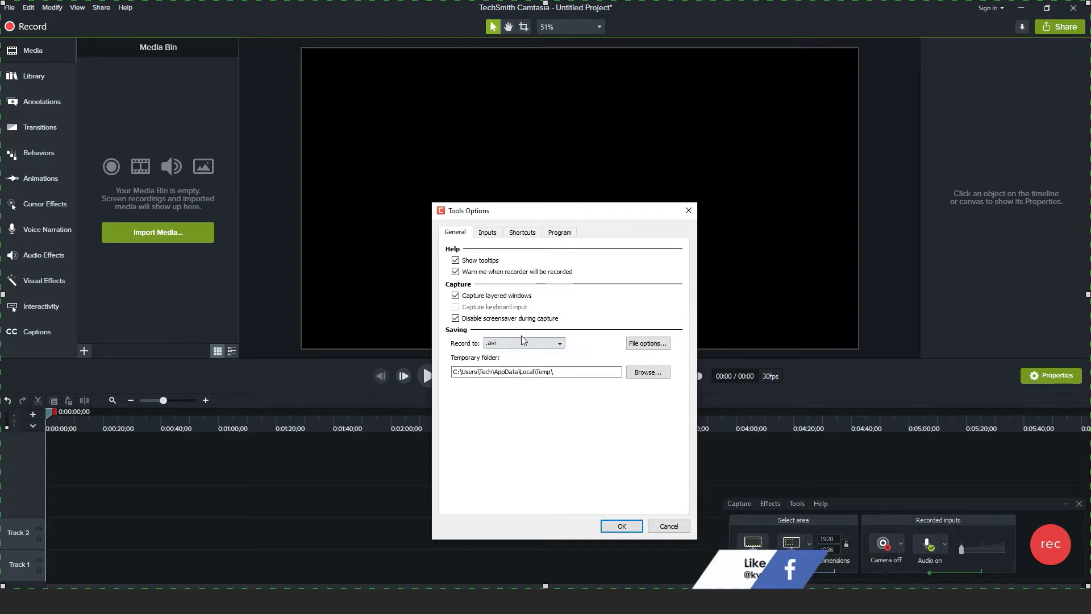
left_click(512, 343)
left_click(494, 353)
left_click(648, 344)
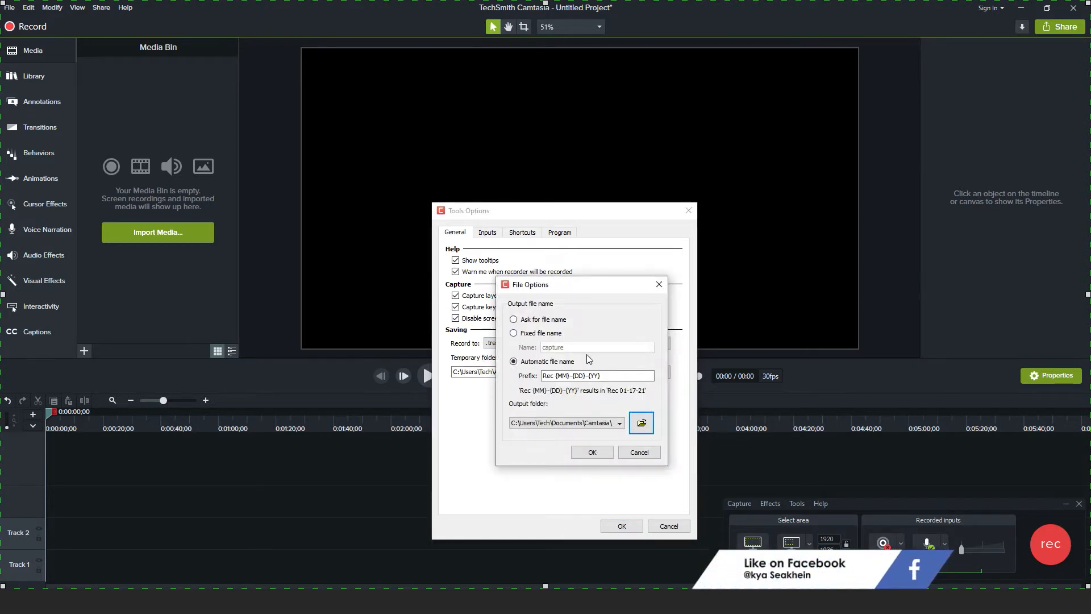
left_click(639, 451)
Enable recording of system audio and choose OBS Virtual Camera as the camera device in the recorder's input options
left_click(487, 233)
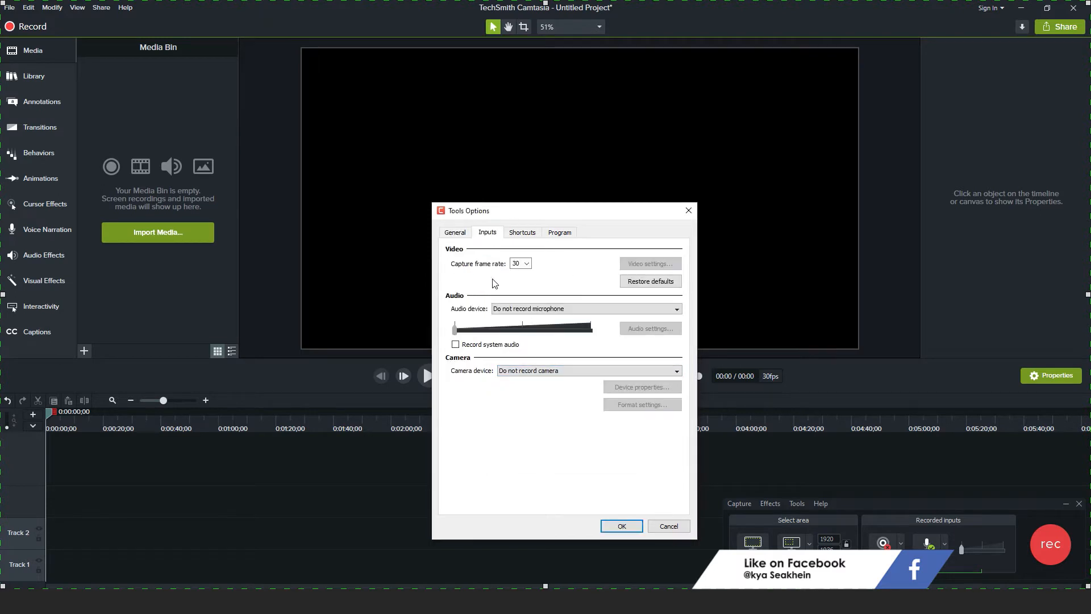
left_click(455, 344)
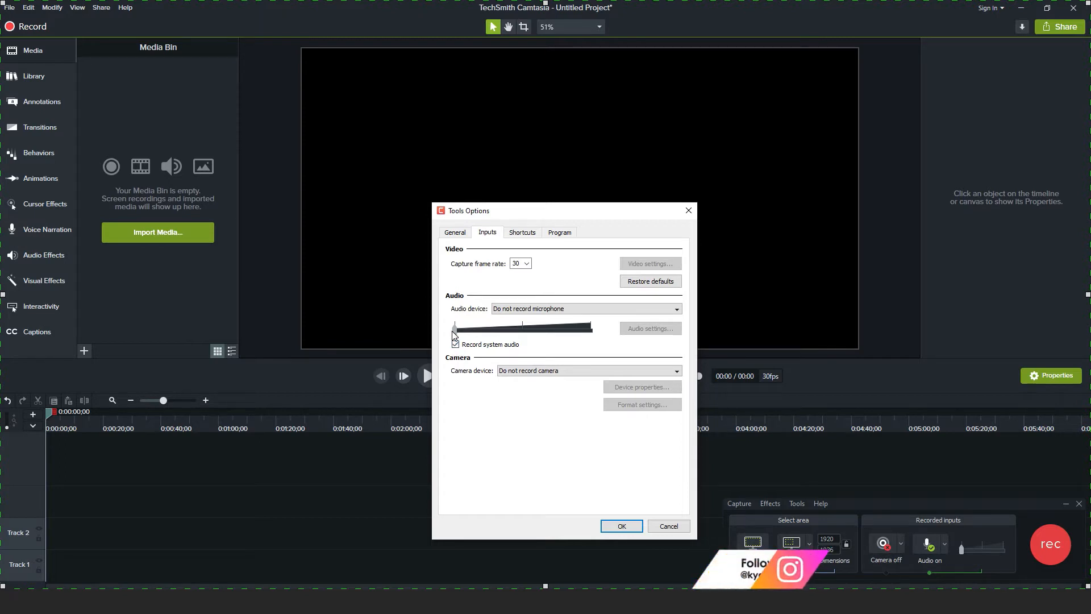
left_click(565, 371)
left_click(563, 384)
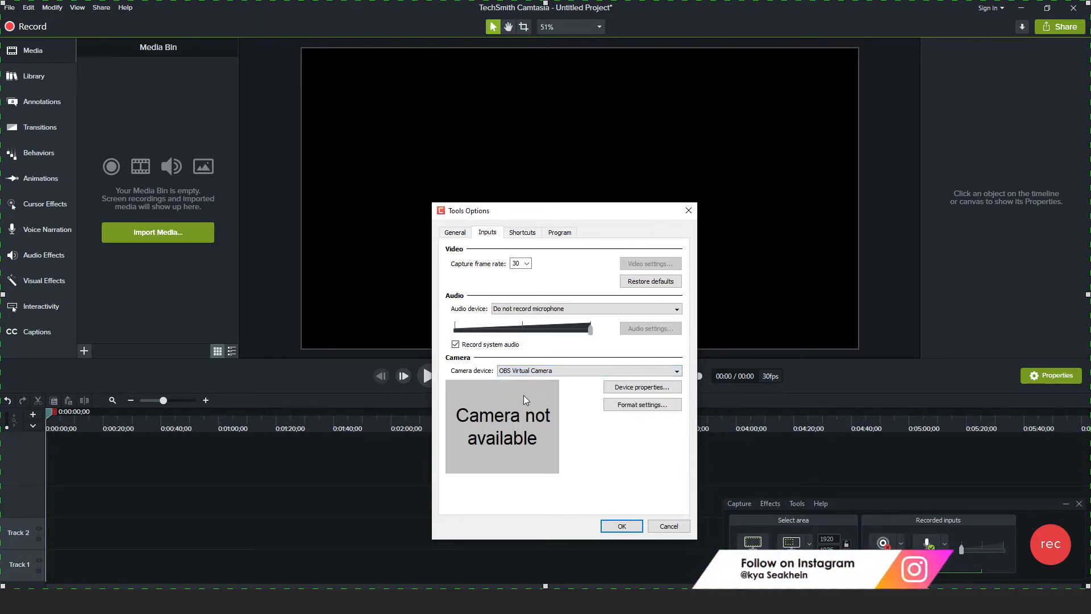
Review the recorder's shortcut assignments for ScreenDraw and Select Region, and its program options
left_click(523, 232)
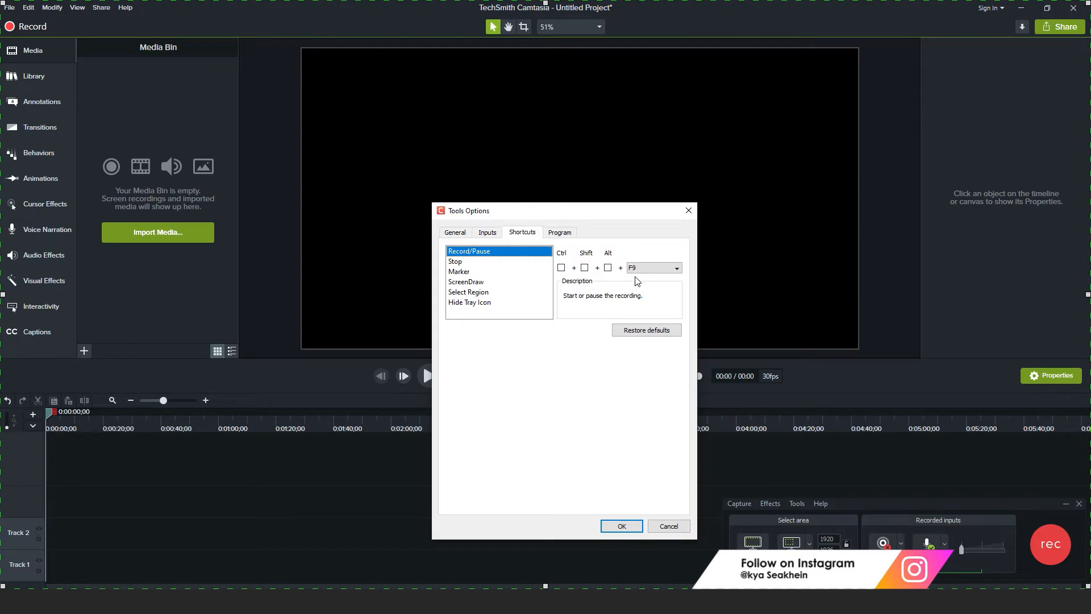
left_click(480, 281)
left_click(495, 292)
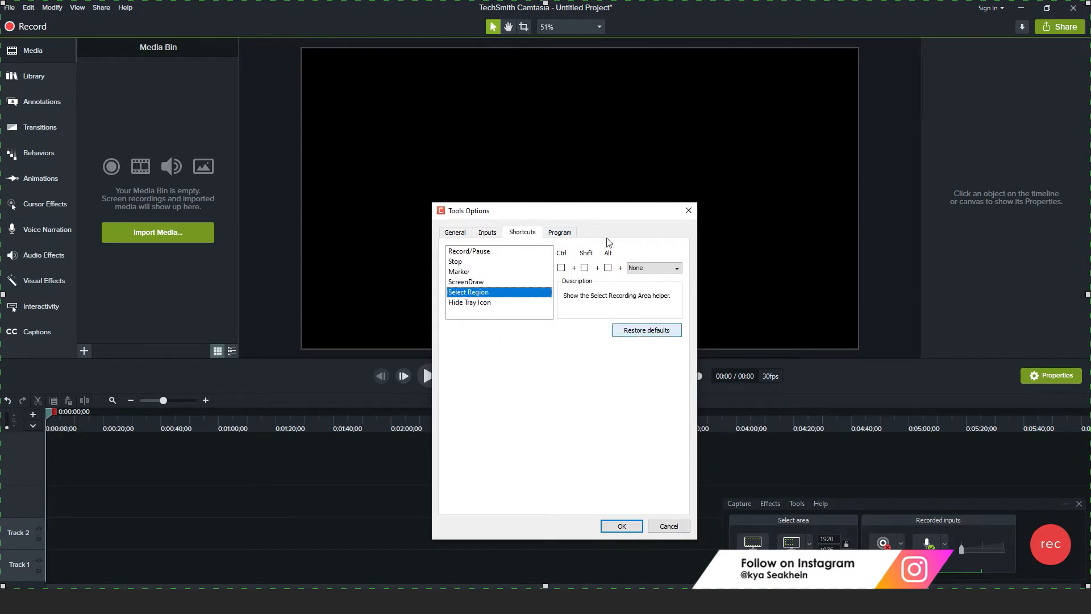
left_click(560, 232)
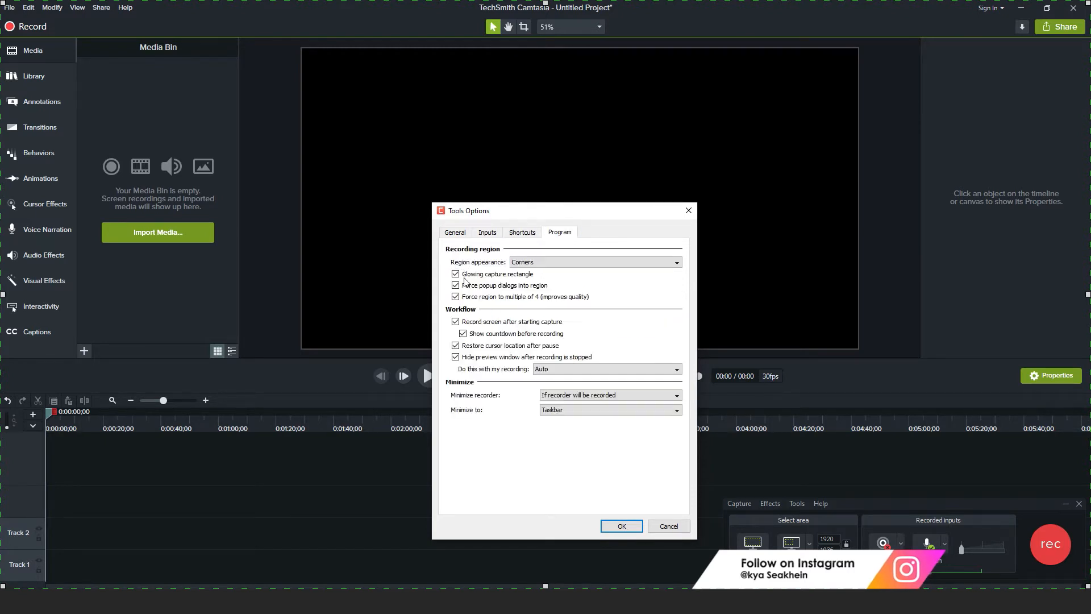
Apply the recorder options and start the screen recording
left_click(624, 529)
left_click(1053, 566)
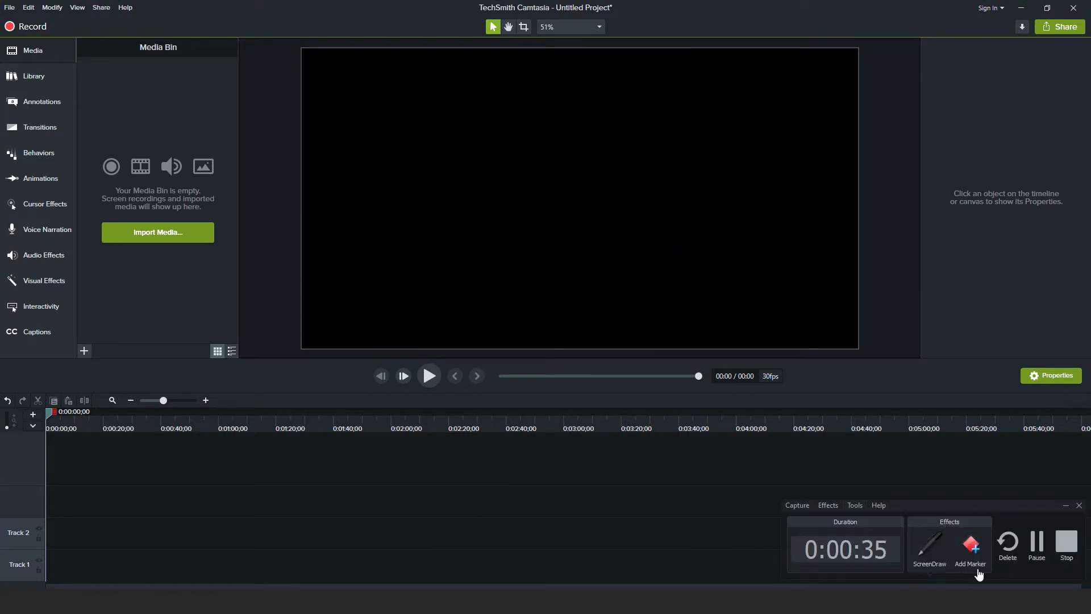
Turn on ScreenDraw and draw three diagonal arrows beside the canvas: thin yellow, thicker yellow, and magenta
left_click(929, 548)
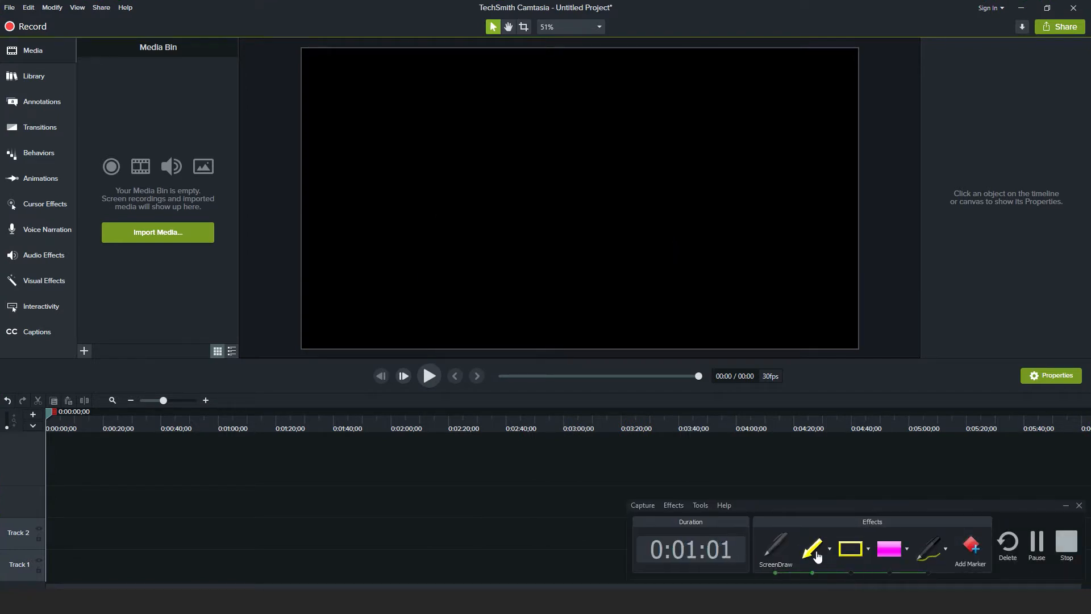
left_click_drag(888, 107, 964, 182)
left_click(830, 548)
left_click(884, 580)
left_click_drag(883, 142, 948, 195)
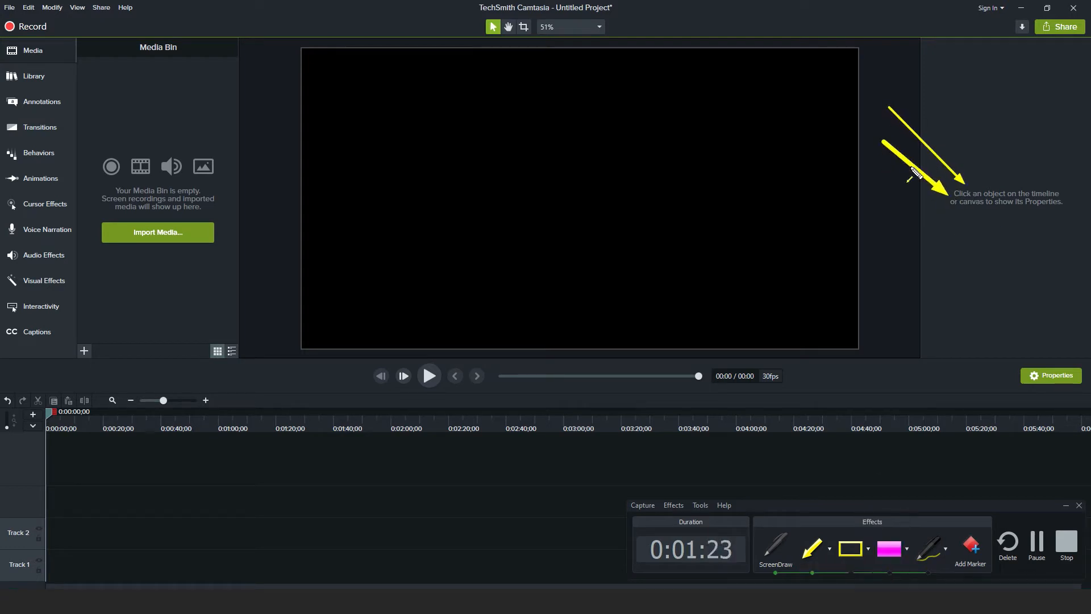
left_click(830, 549)
mouse_move(826, 583)
left_click(897, 586)
left_click_drag(874, 169, 959, 226)
Draw yellow rectangular frames around the preview canvas and around the Media Bin
left_click(868, 550)
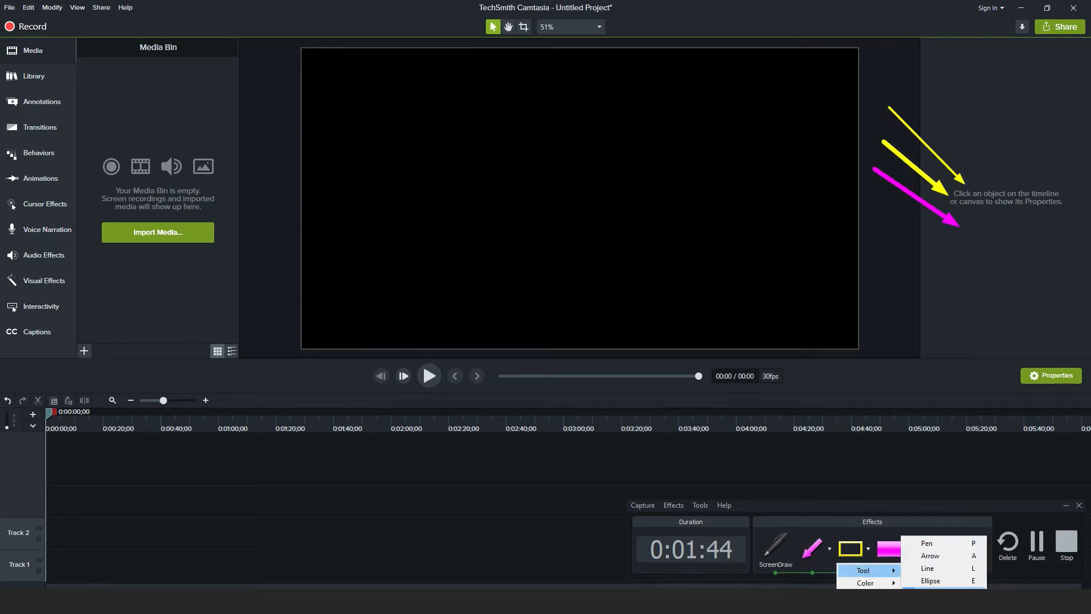
left_click(850, 549)
left_click_drag(301, 47, 860, 351)
left_click_drag(79, 62, 239, 331)
Draw a magenta highlight over the Import Media area of the Media Bin
left_click(907, 549)
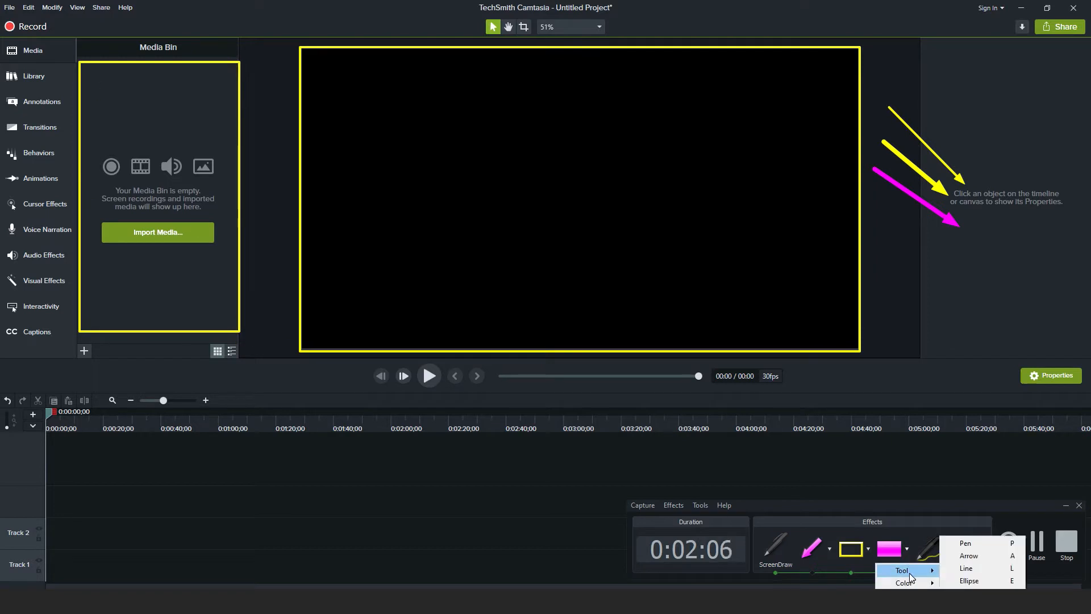
left_click(895, 551)
left_click_drag(89, 95, 231, 270)
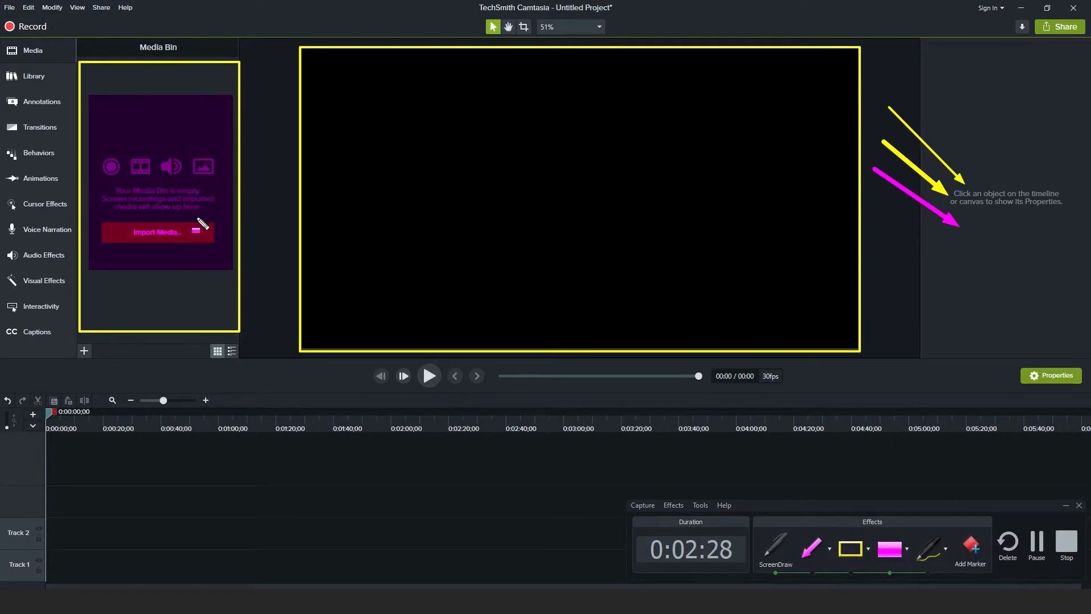
Draw a freehand yellow arrow pointing down at the empty properties message, and turn off ScreenDraw
left_click(945, 549)
mouse_move(940, 581)
left_click(1007, 546)
left_click_drag(989, 97, 1015, 148)
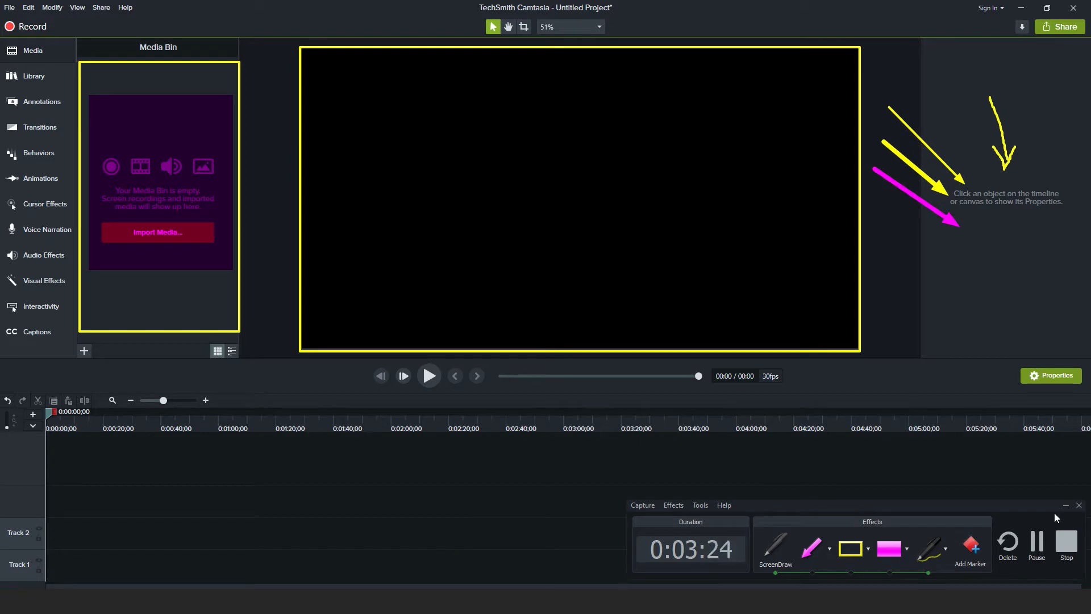
key("ctrl+shift+d")
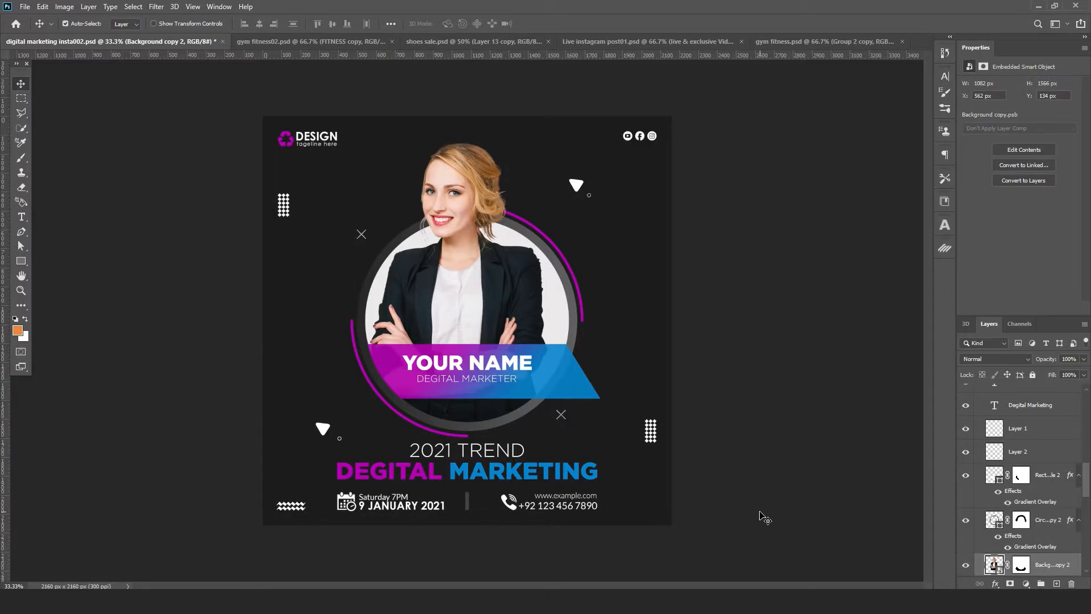
In Photoshop, look through the open designs, go to gym fitness.psd and duplicate the FITNESS text layer in place
left_click(321, 44)
left_click(445, 44)
left_click(823, 41)
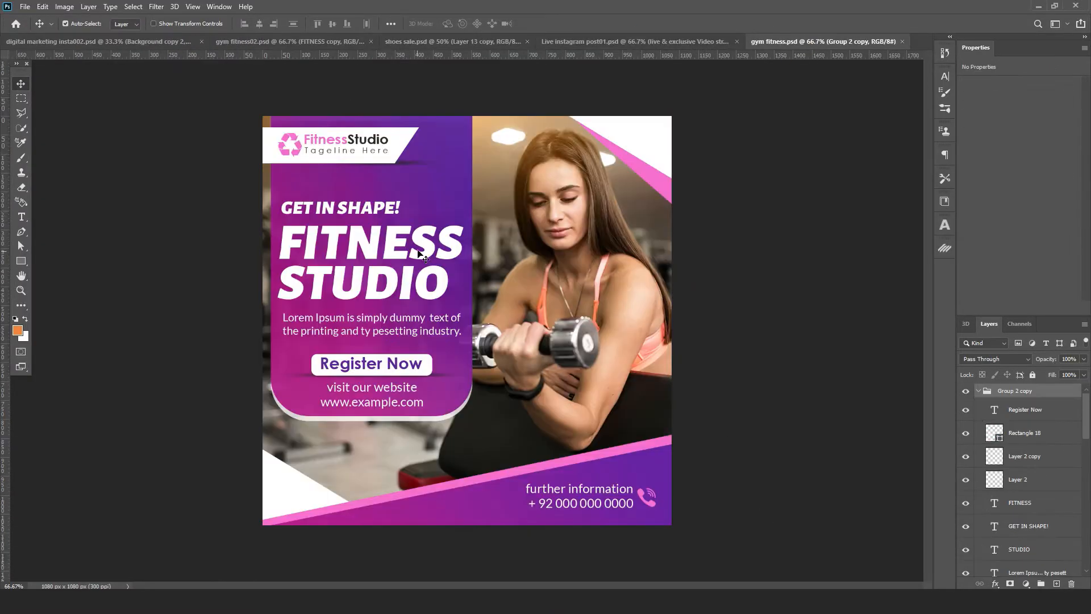
left_click(421, 255, "alt")
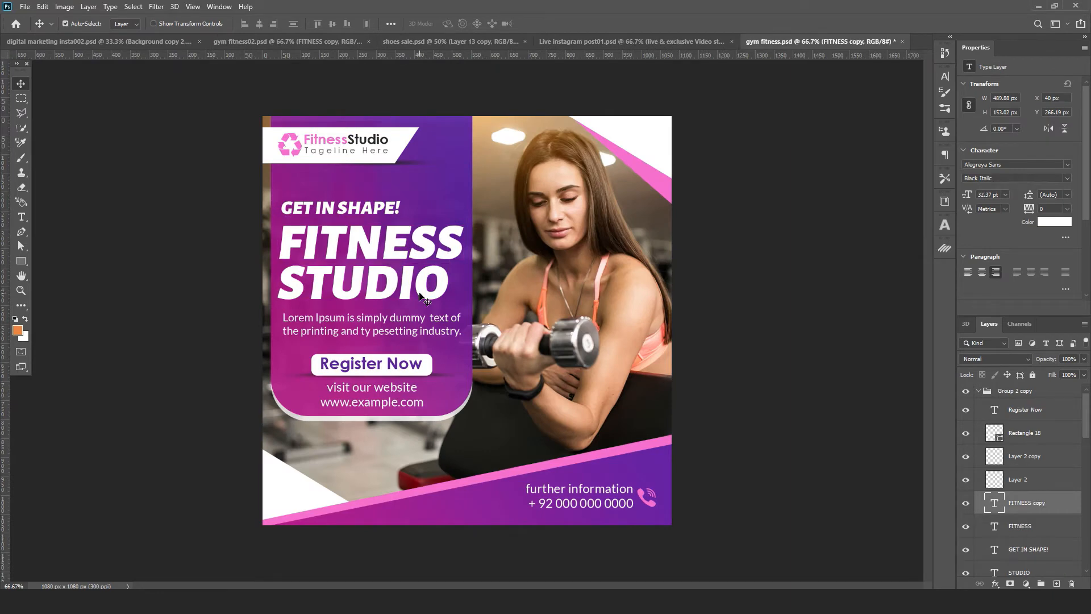
Cycle back through the open Photoshop documents, and stop the screen recording in Camtasia
key("ctrl+shift+Tab")
key("ctrl+shift+Tab")
key("ctrl+shift+Tab")
key("ctrl+shift+Tab")
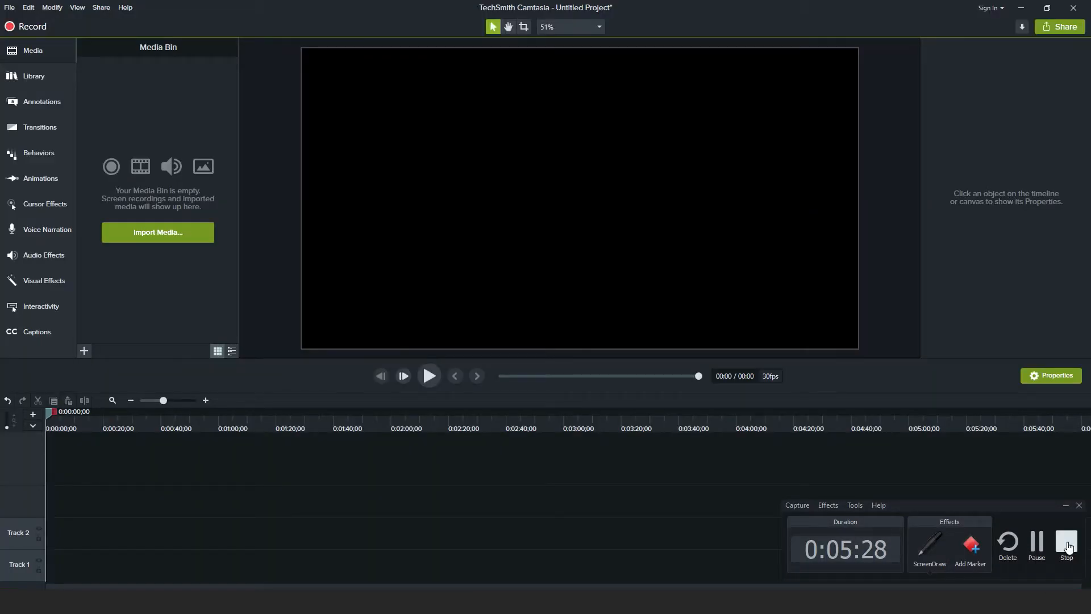
left_click(1064, 540)
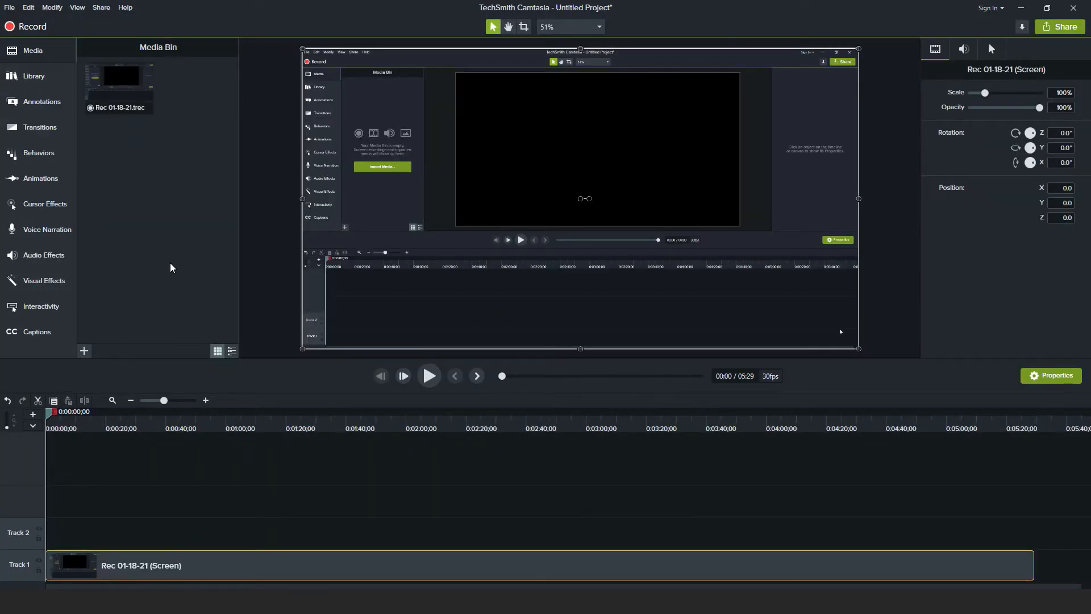
Apply the Cursor Highlight effect to the recorded clip on Track 1 and preview it at about 2:46
left_click(45, 203)
left_click_drag(120, 105, 463, 565)
left_click(478, 431)
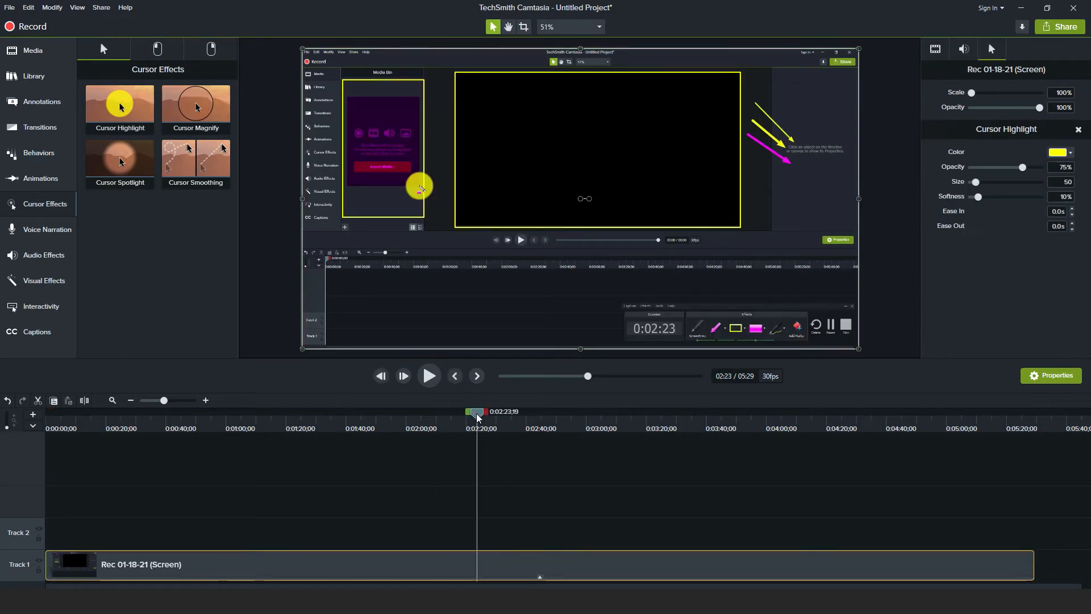
left_click(537, 427)
left_click(545, 428)
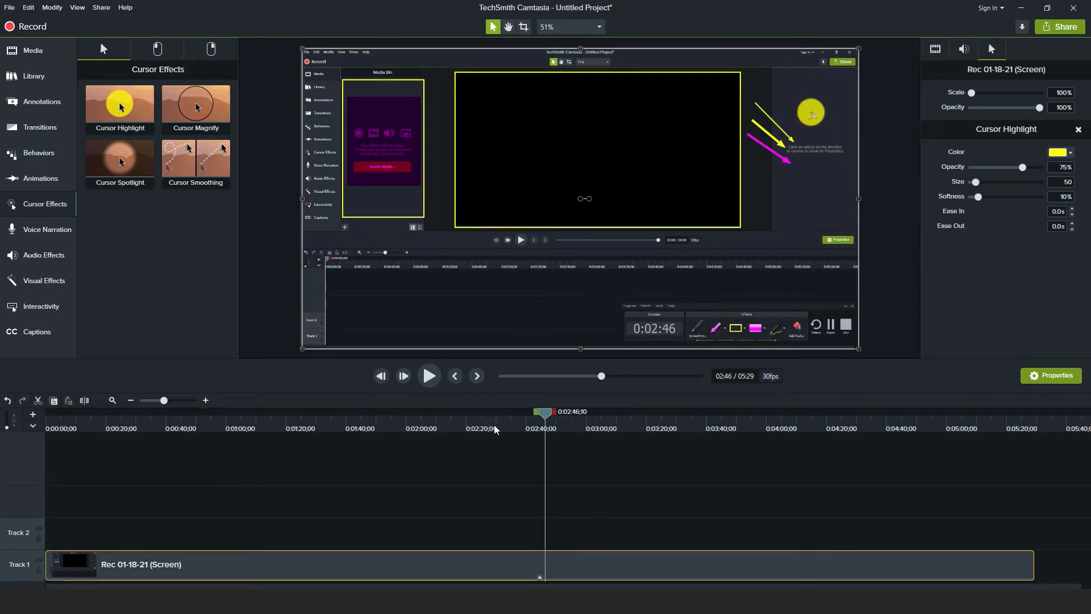
Set the cursor highlight's opacity to 56% and add the Left Click Rings effect to the clip
left_click(1070, 152)
left_click(990, 330)
left_click_drag(1022, 168, 1009, 167)
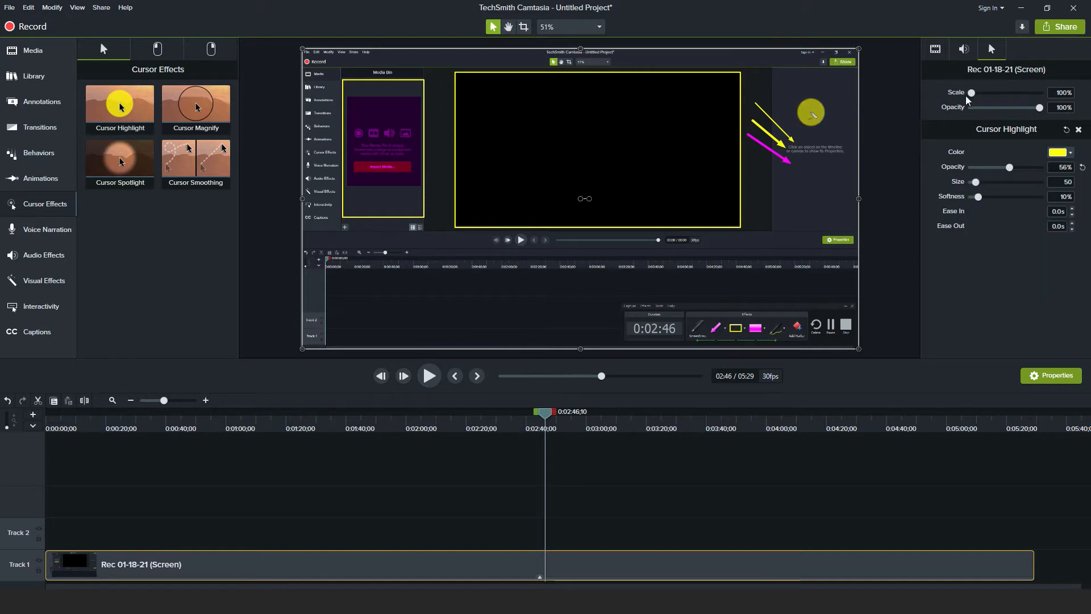
left_click(157, 48)
left_click_drag(119, 104, 528, 567)
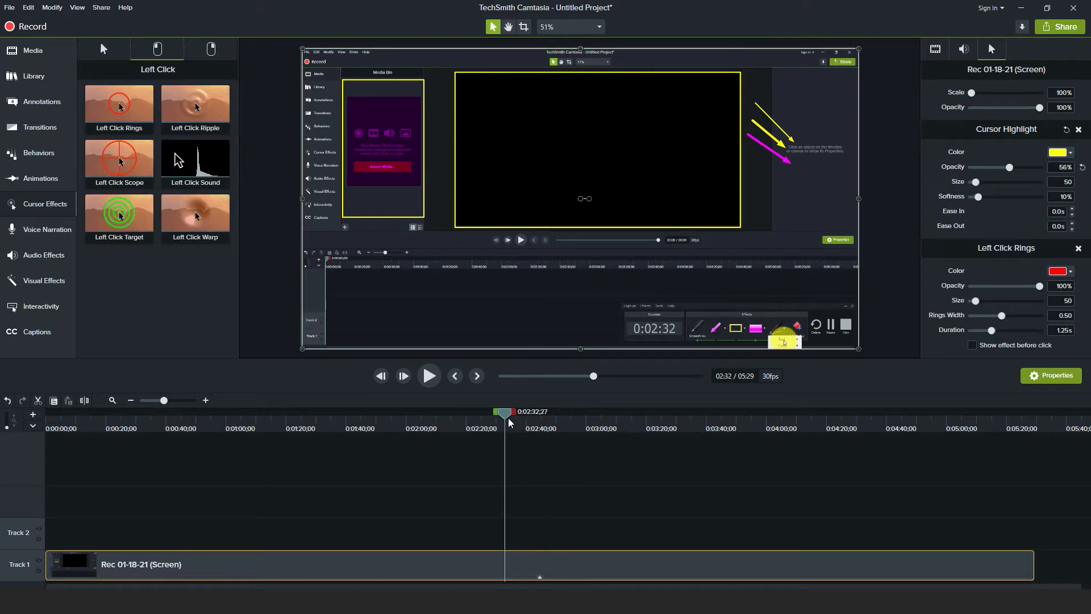
Generate keystroke callouts for the recorded clip in the Traditional Keystrokes style
left_click(52, 8)
left_click(87, 90)
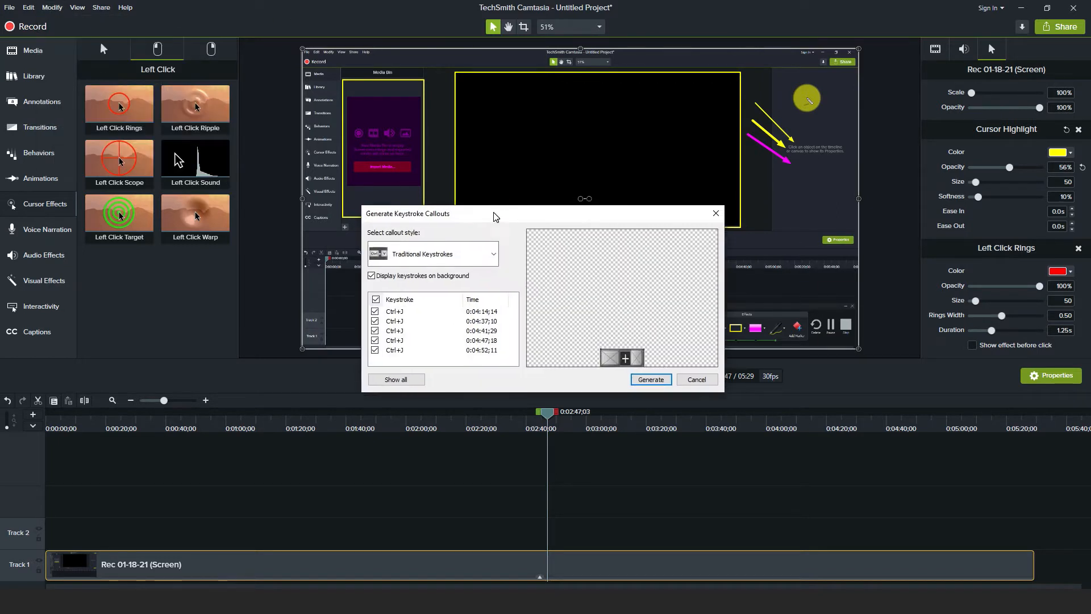
left_click(651, 380)
Show the Ctrl+J callout at about 4:16 and change the keystroke callouts' style to Outline
left_click(816, 417)
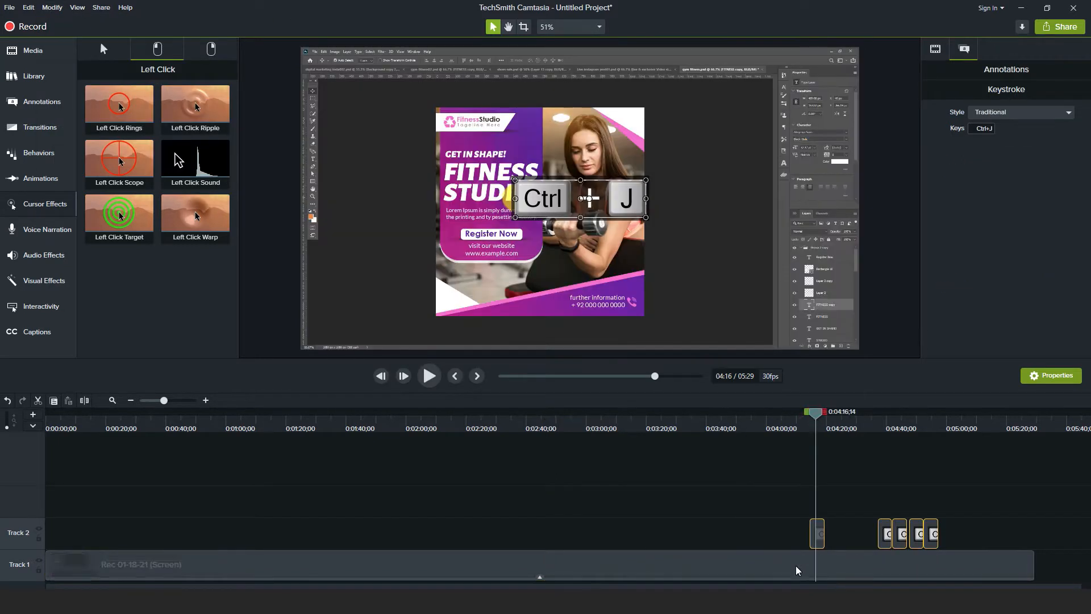
left_click(1067, 113)
left_click(999, 144)
left_click(991, 166)
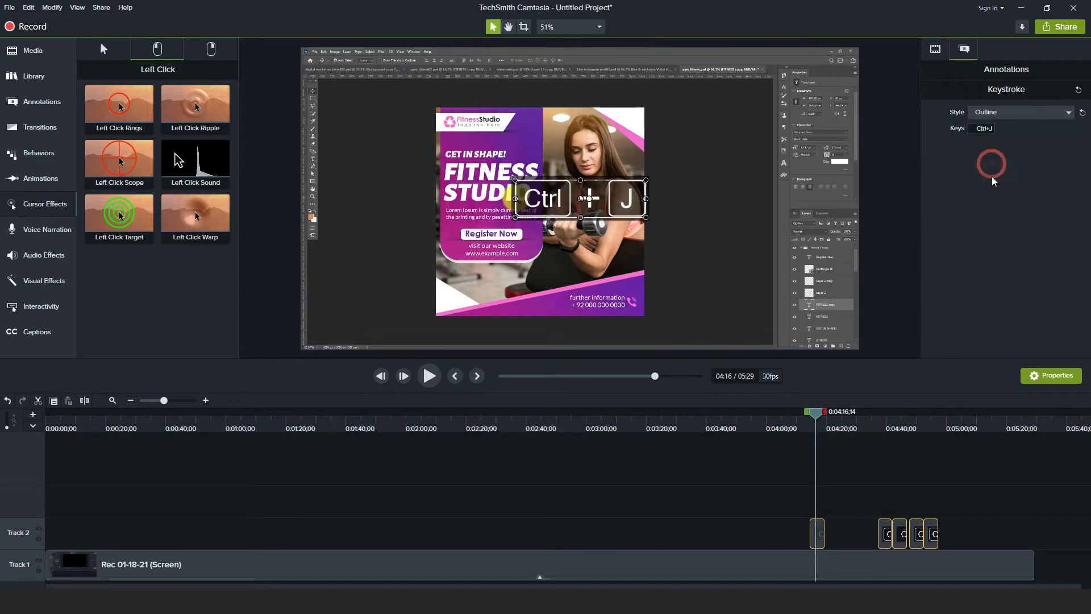
Scale down the keystroke callouts and move them to the bottom centre of the canvas
left_click(935, 49)
left_click_drag(992, 93, 978, 94)
left_click_drag(580, 198, 581, 339)
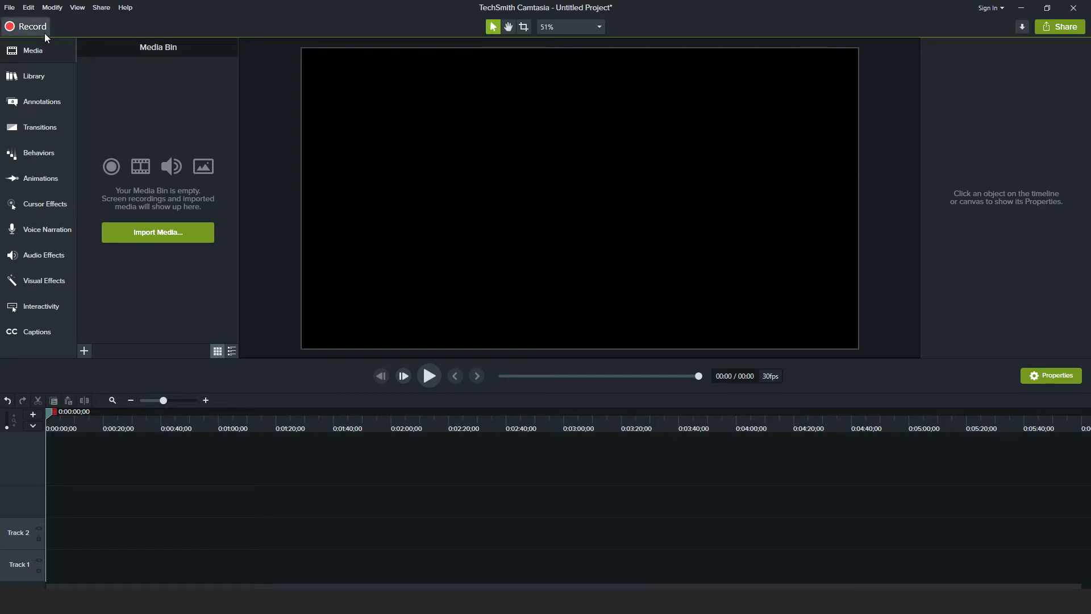
Open the screen recorder from the empty project
left_click(26, 29)
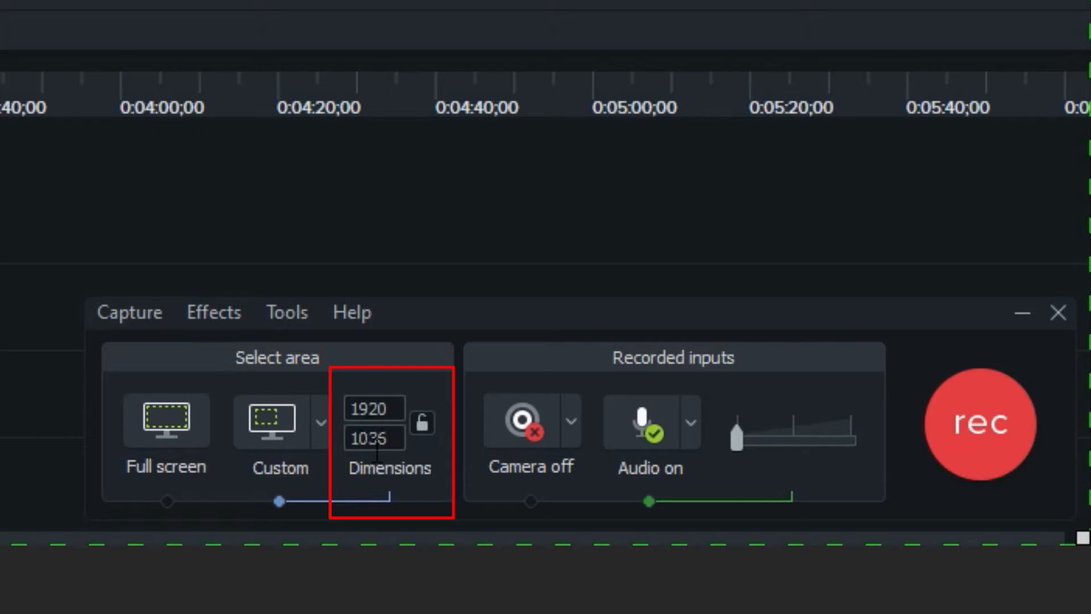
Lock the recording area's aspect ratio and shrink the area to 1729 by 933
left_click(425, 430)
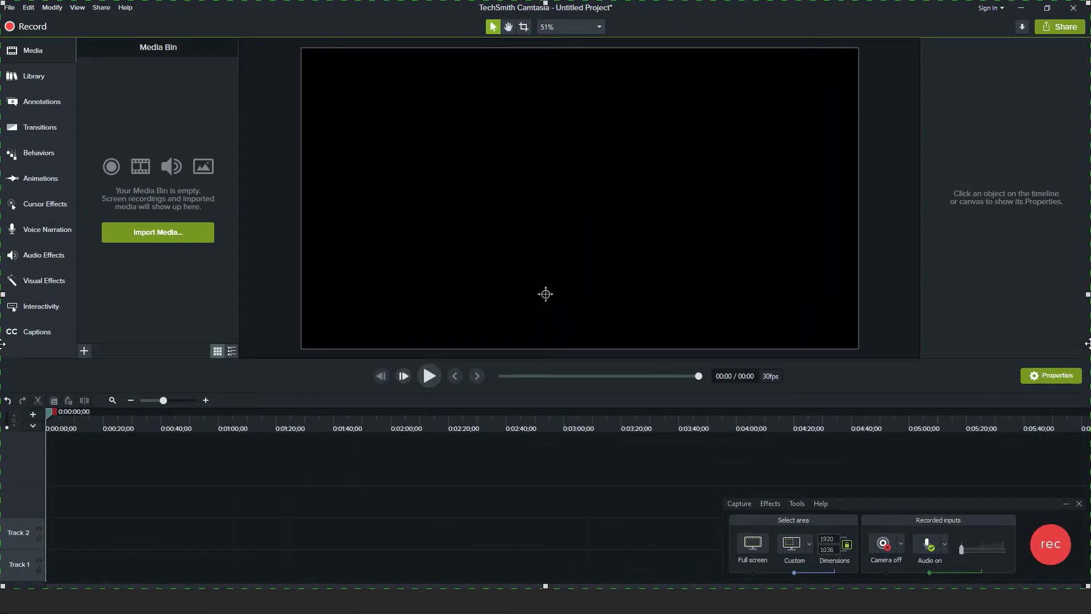
left_click_drag(1085, 294, 993, 298)
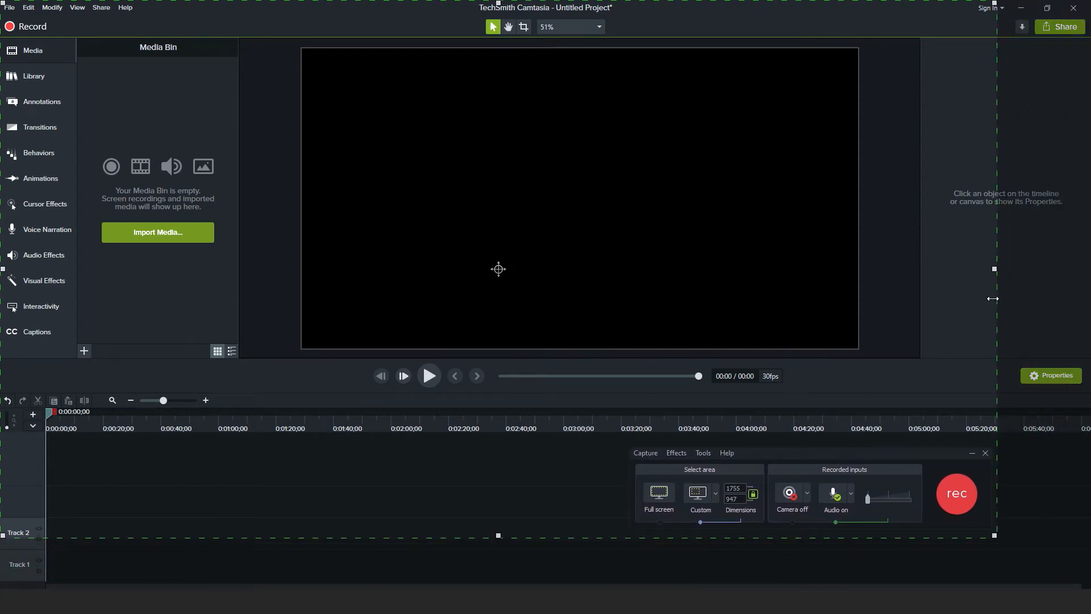
left_click_drag(993, 298, 978, 299)
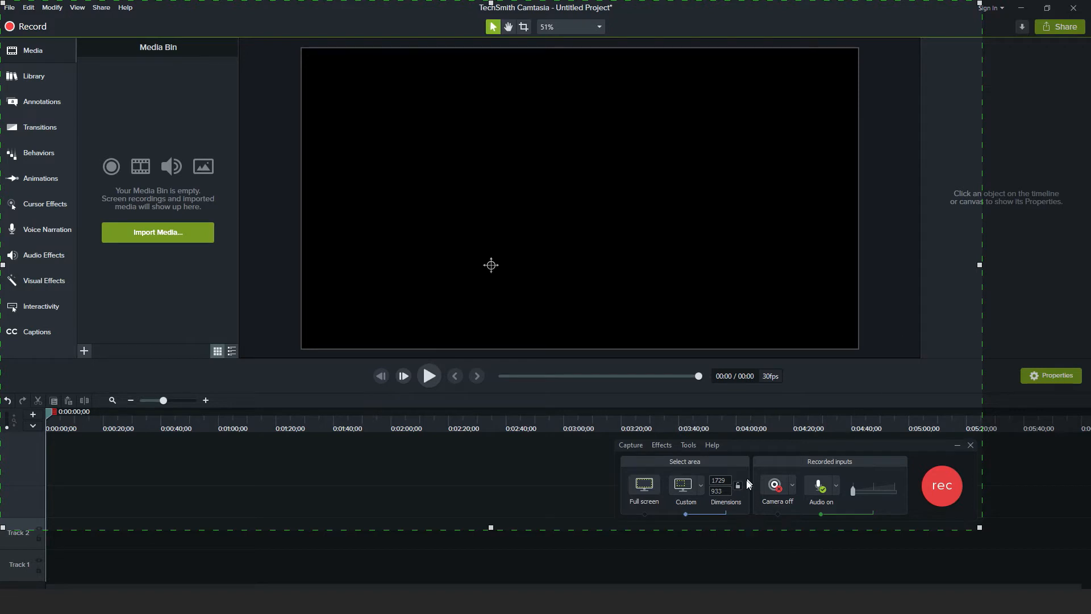
With the aspect ratio unlocked, enlarge the recording area to 1920 by 1036
left_click_drag(980, 265, 1087, 262)
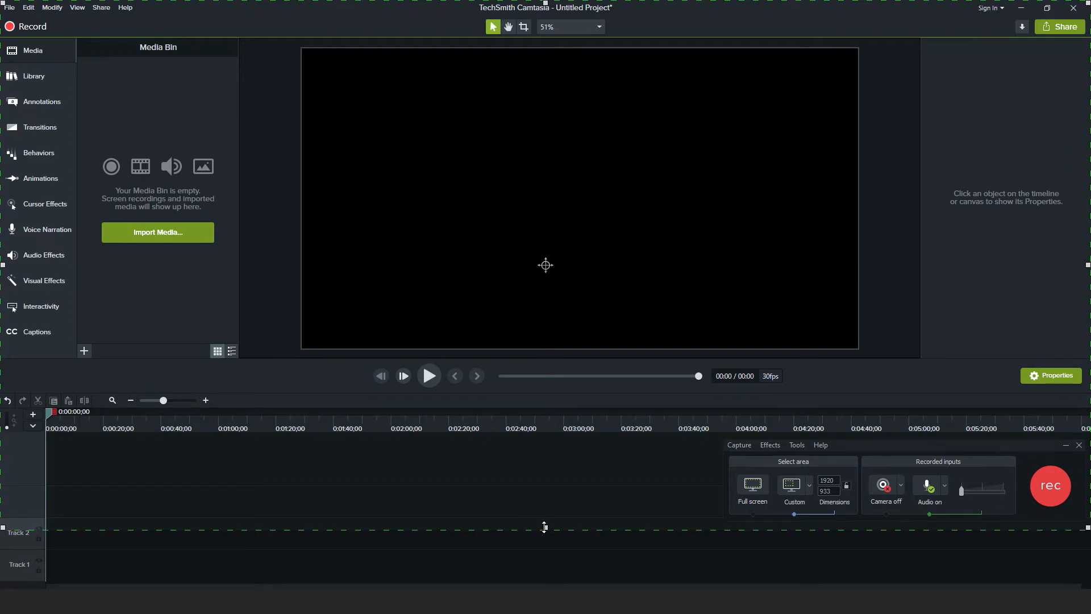
left_click_drag(545, 528, 549, 585)
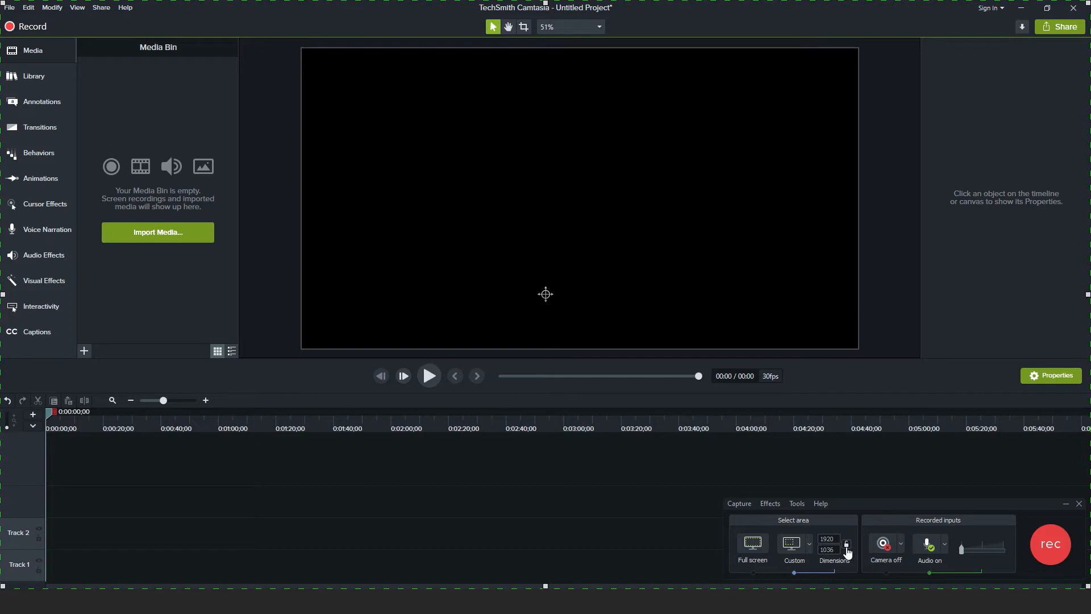
Review the preset sizes for the custom recording area and the recorder's capture commands
left_click(810, 544)
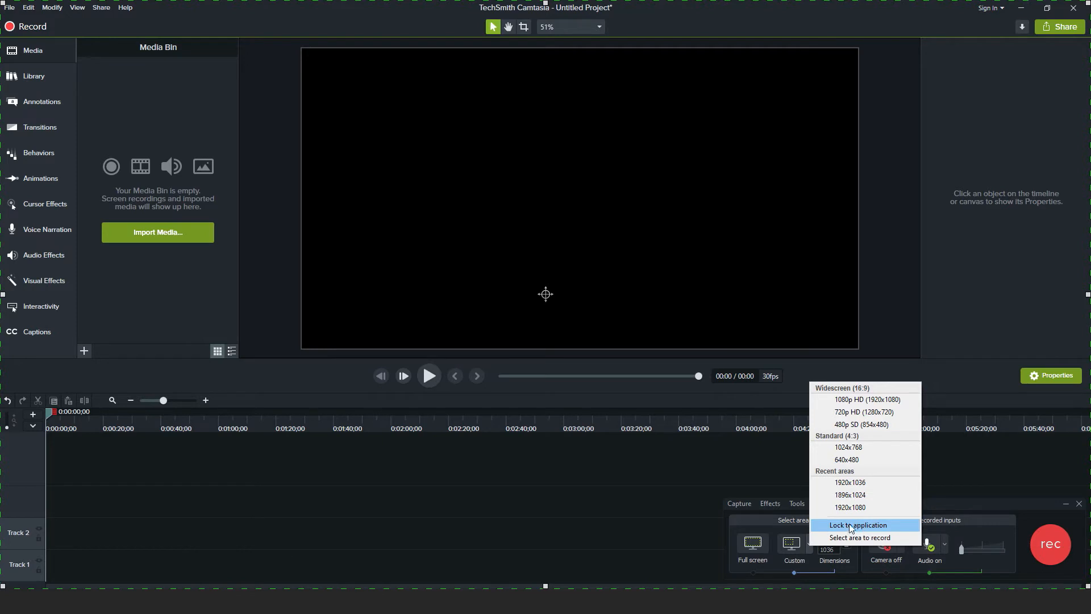
left_click(741, 567)
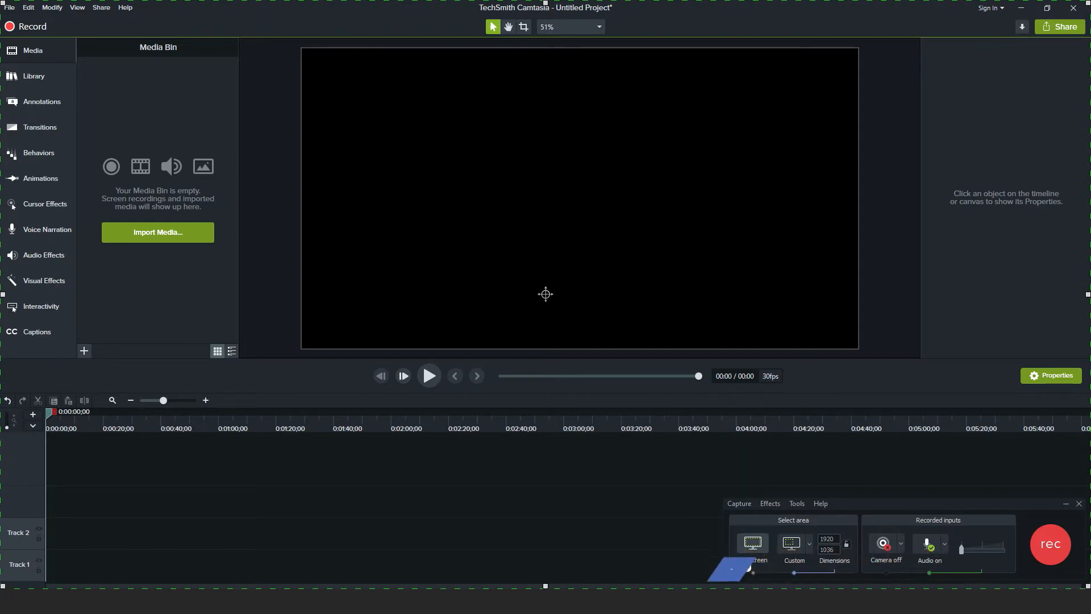
left_click(740, 504)
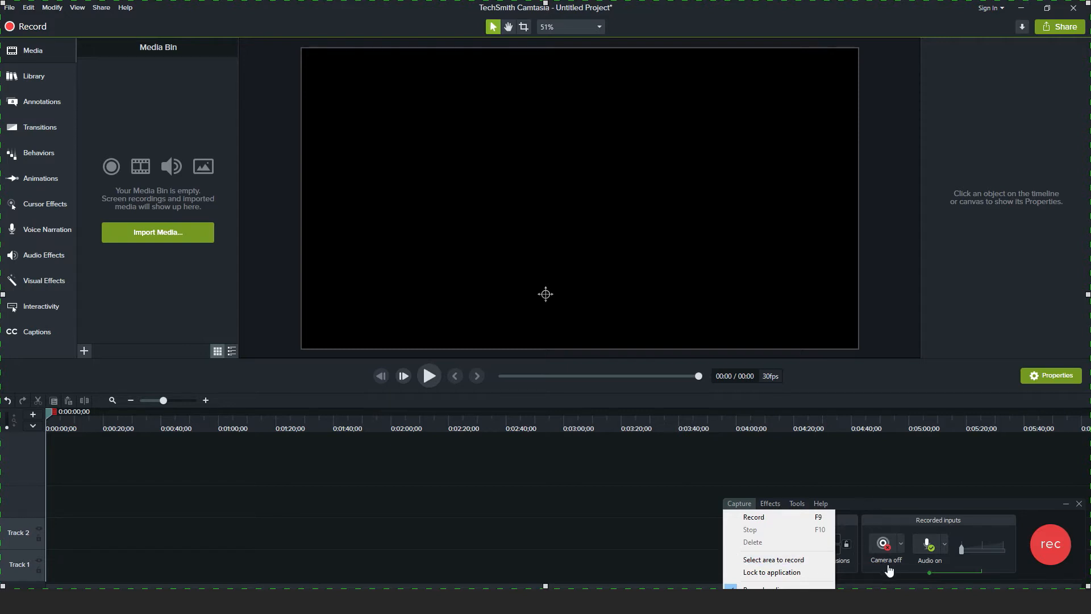
left_click(875, 497)
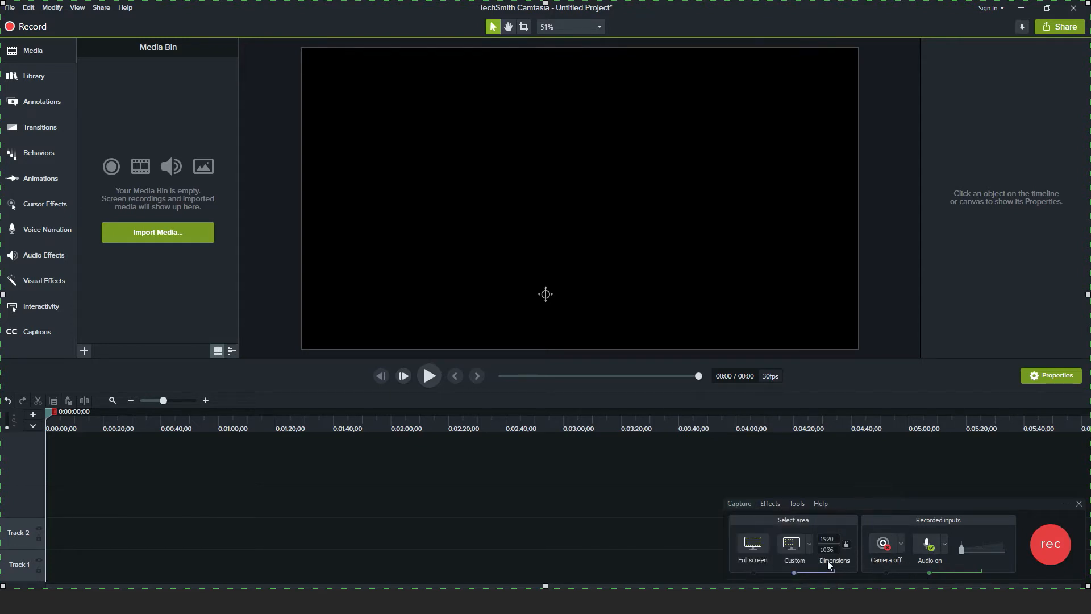
Examine the annotation and sound settings in the recorder's effects options and close them without changes
left_click(769, 504)
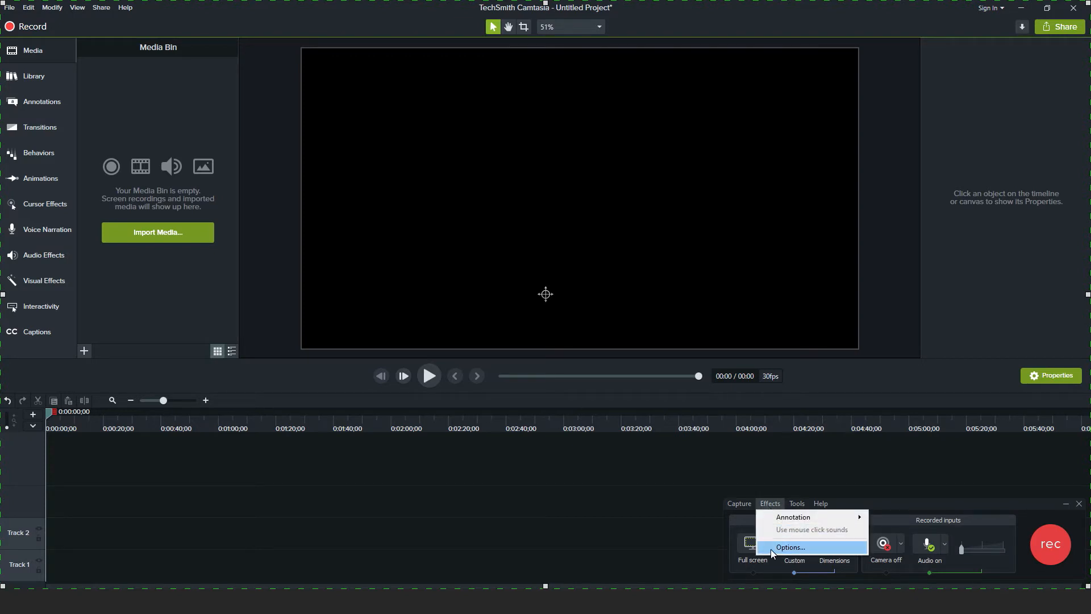
left_click(786, 547)
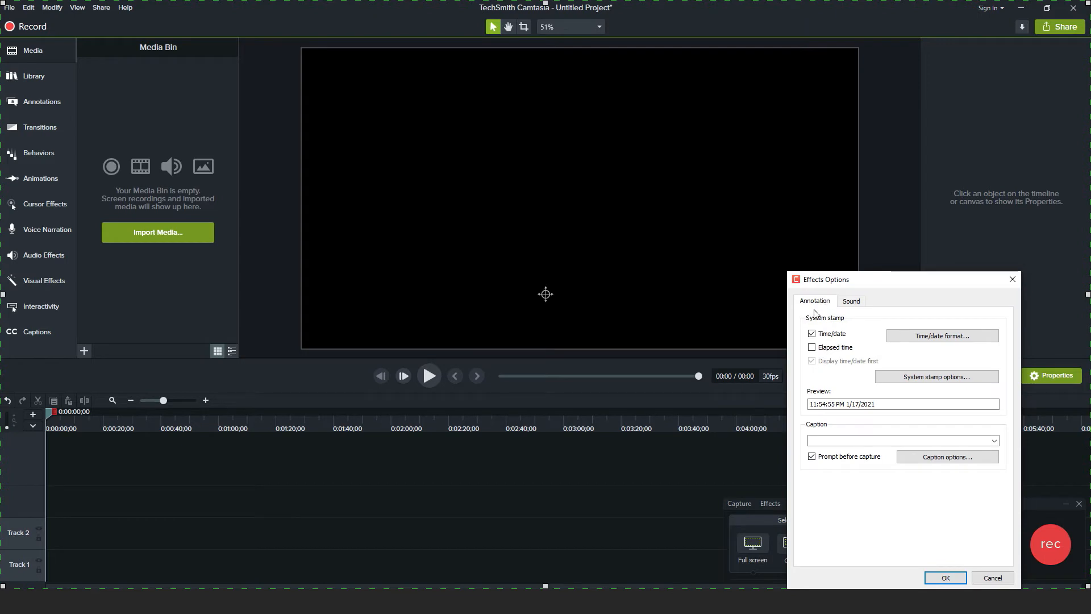
left_click(852, 301)
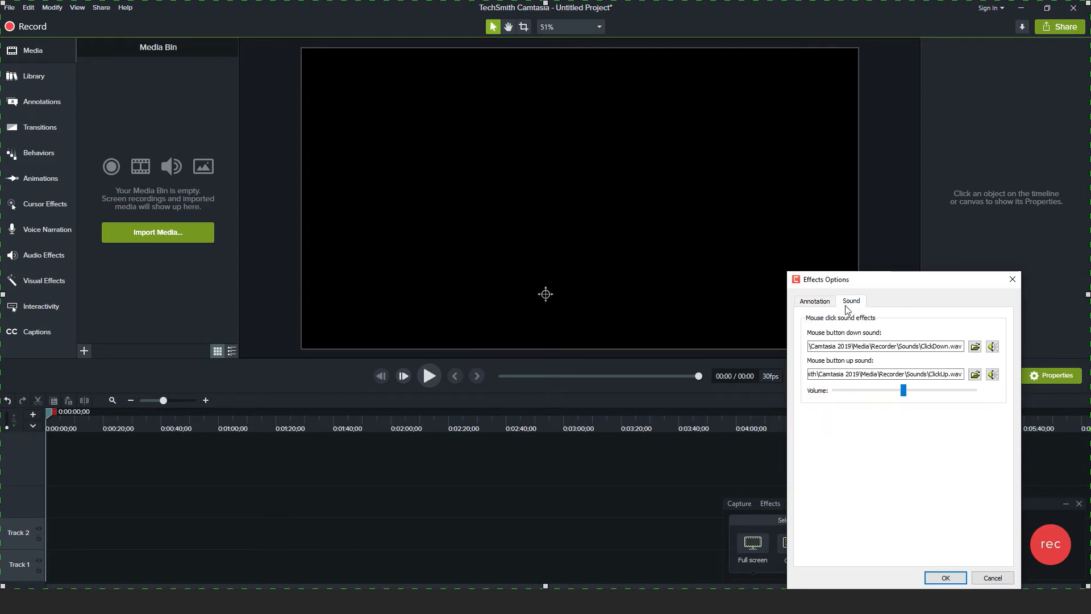
left_click(816, 301)
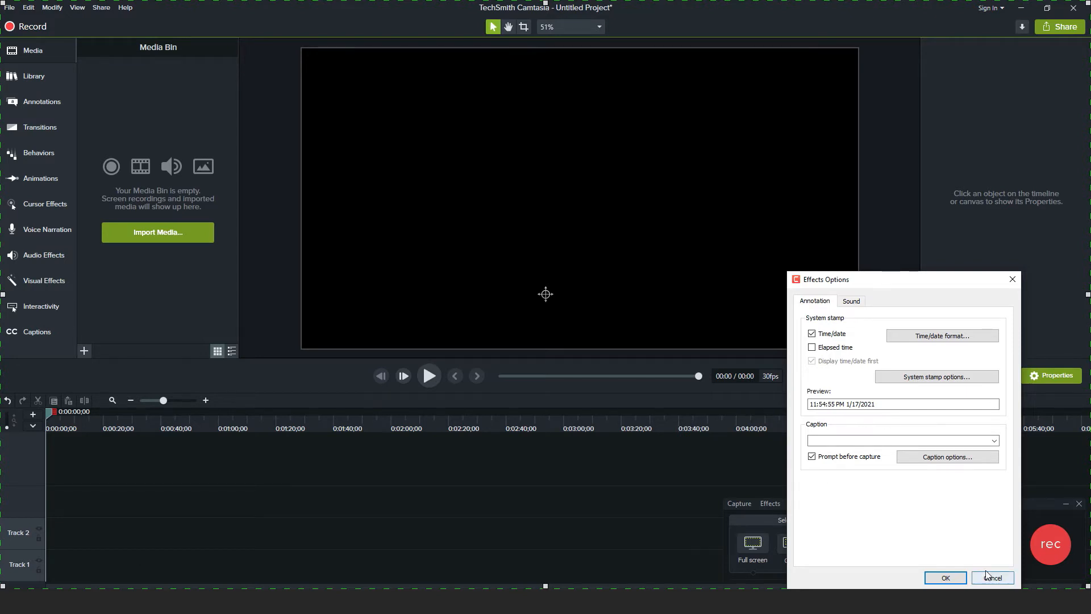
left_click(1003, 577)
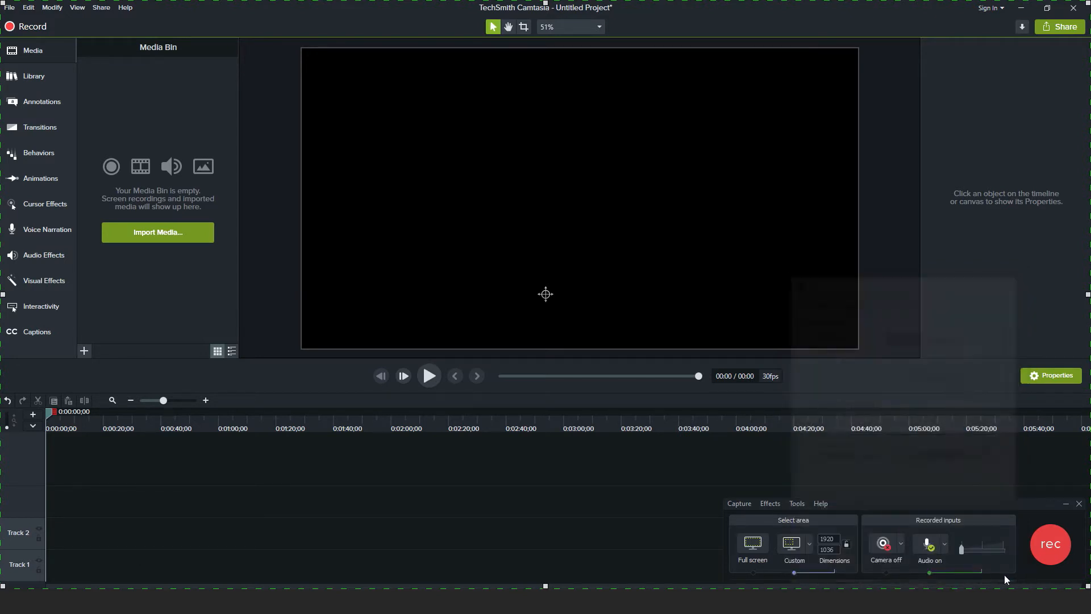
Confirm the recording toolbars with Effects and Duration displayed and Statistics hidden
left_click(796, 505)
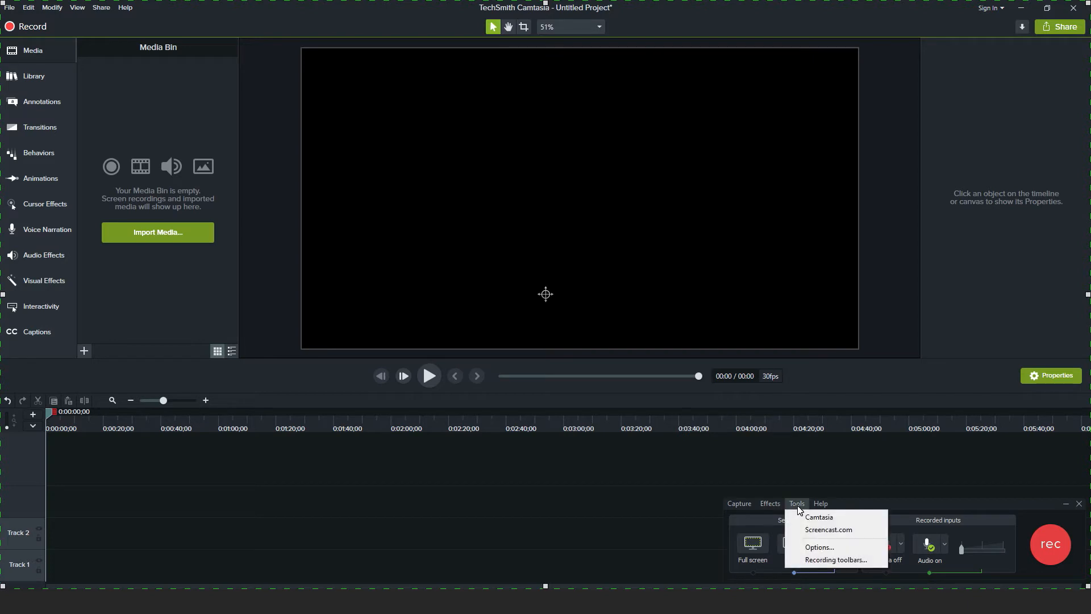
left_click(819, 561)
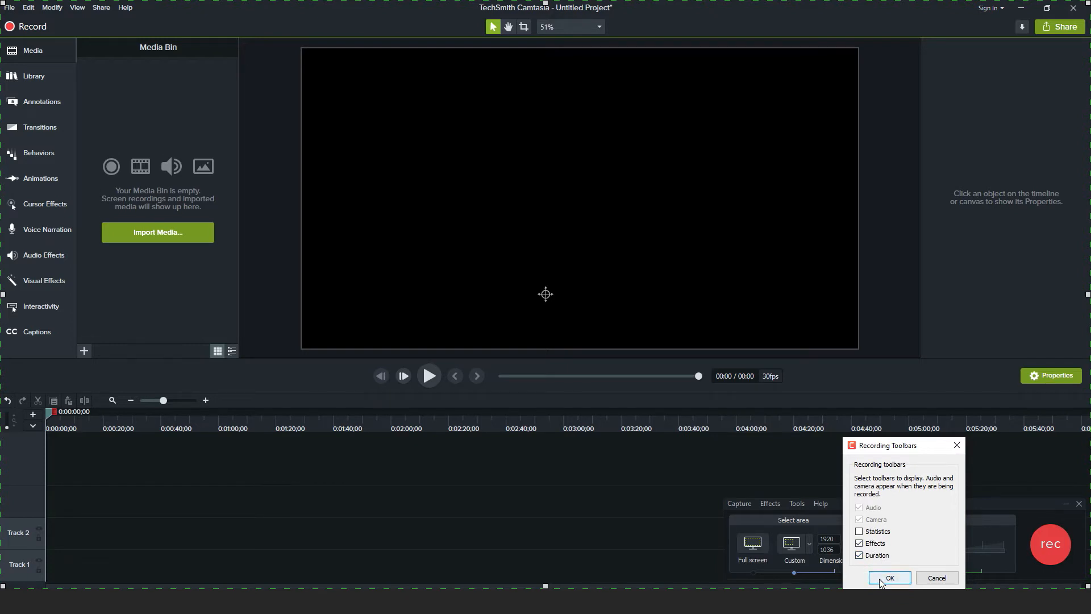
left_click(880, 576)
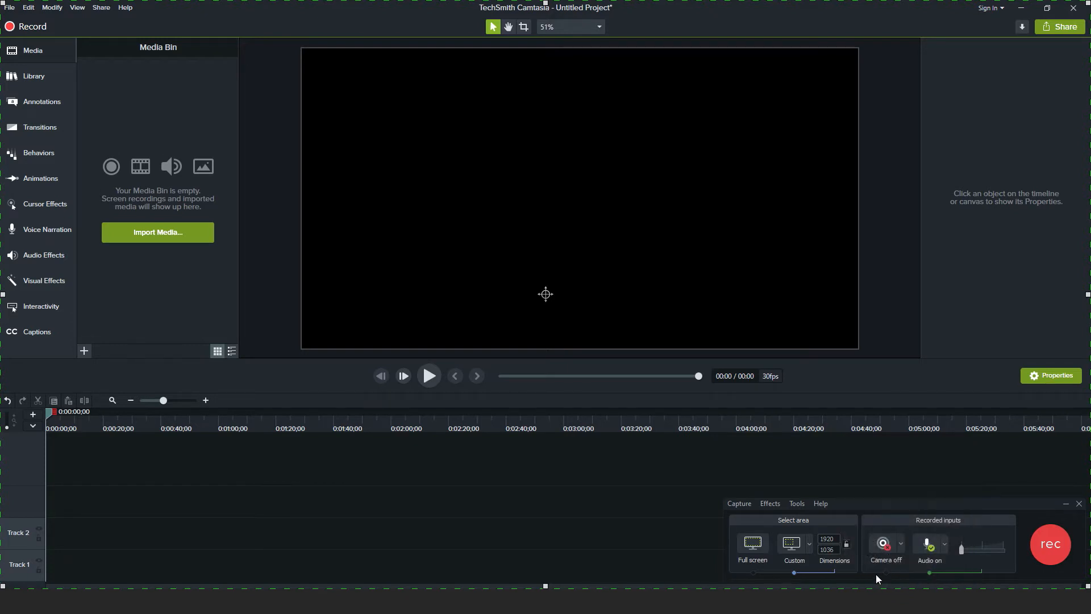
Open the recorder's tools options and move the dialog to the middle of the screen
left_click(794, 503)
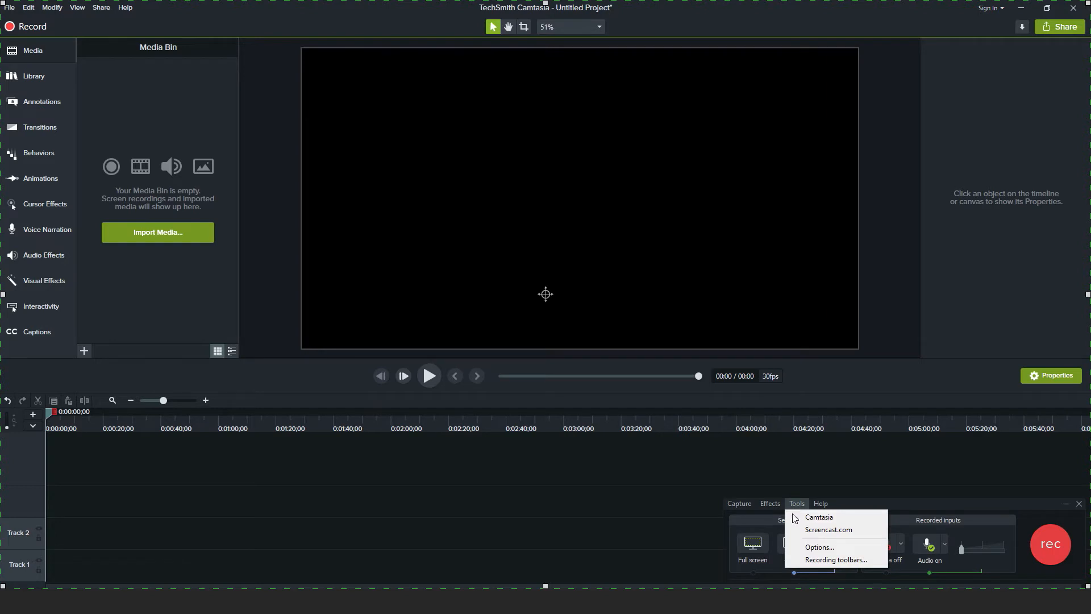
left_click(811, 548)
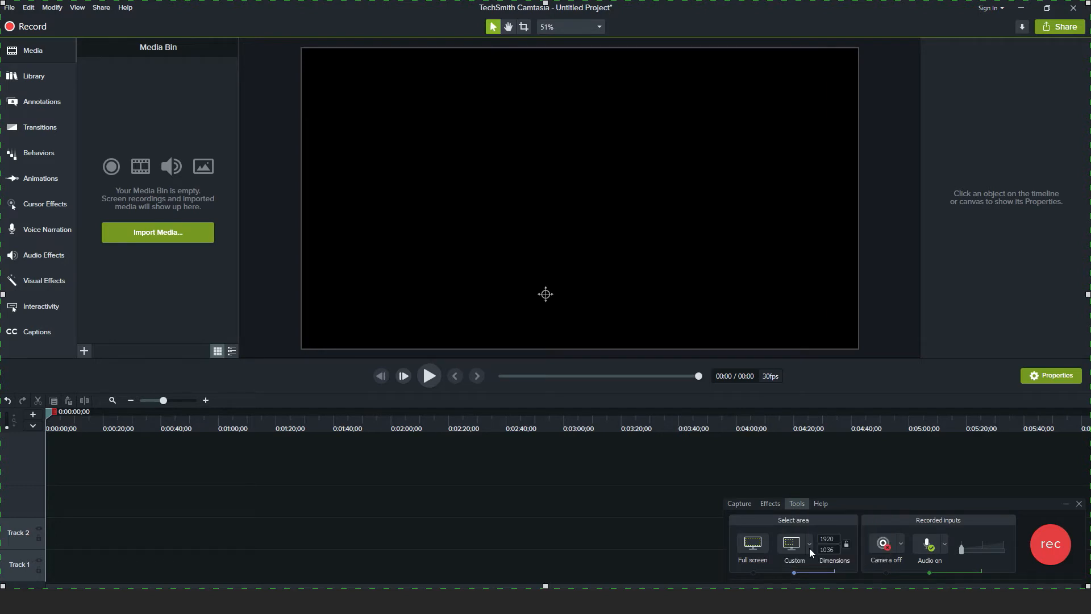
left_click_drag(399, 175, 550, 217)
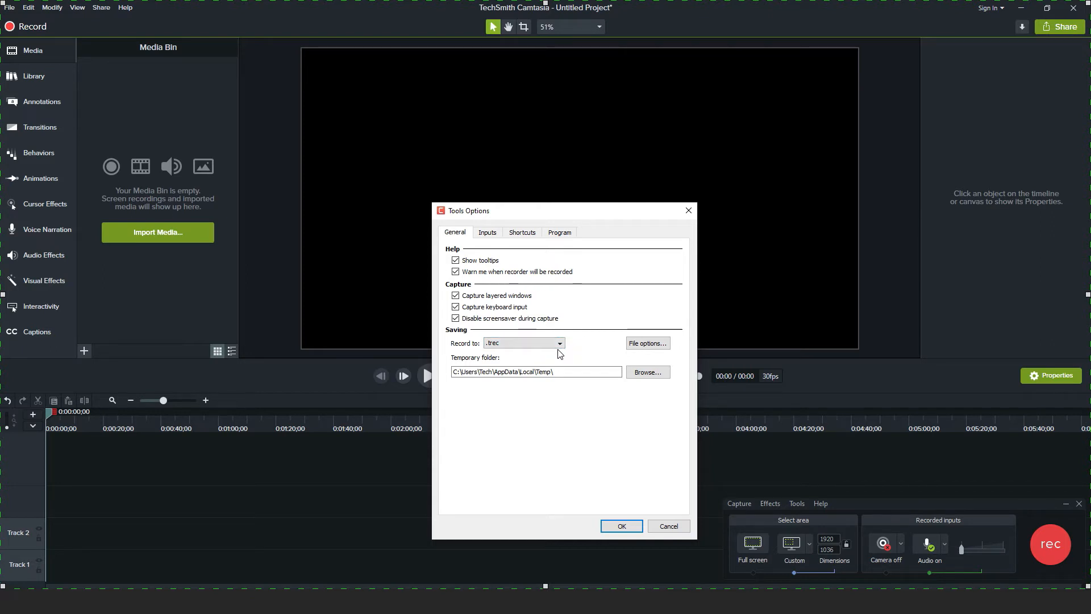
Try .avi as the recording file format and set it back to .trec
left_click(560, 344)
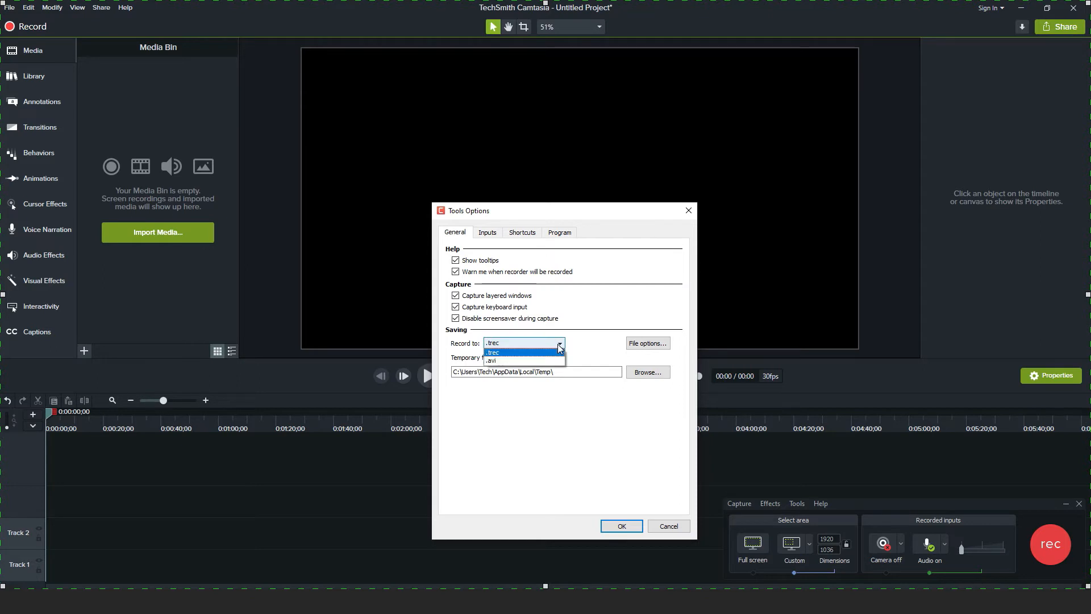
left_click(495, 361)
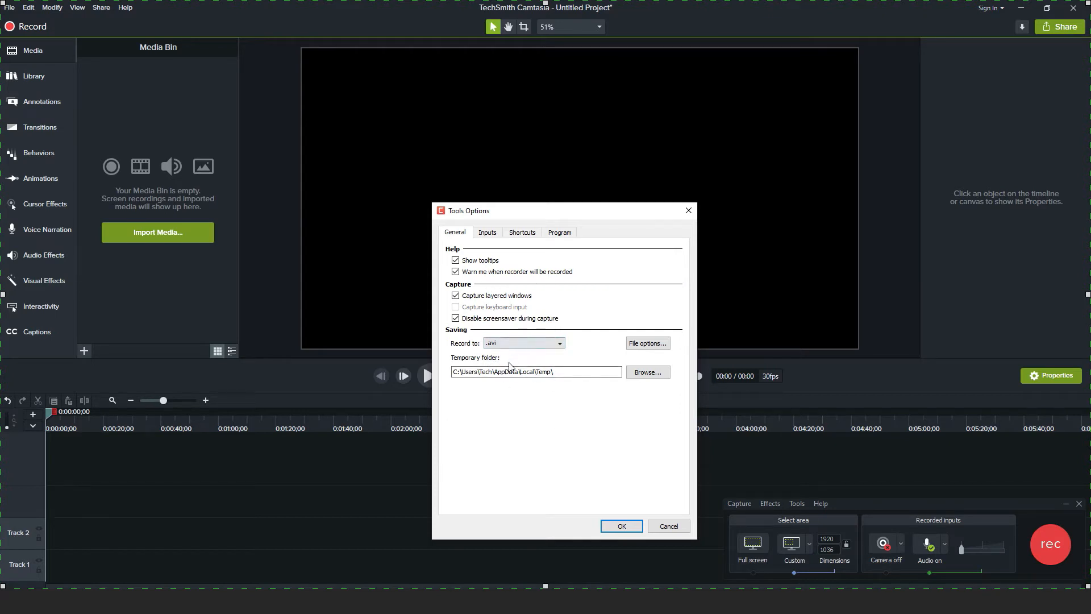
left_click(560, 344)
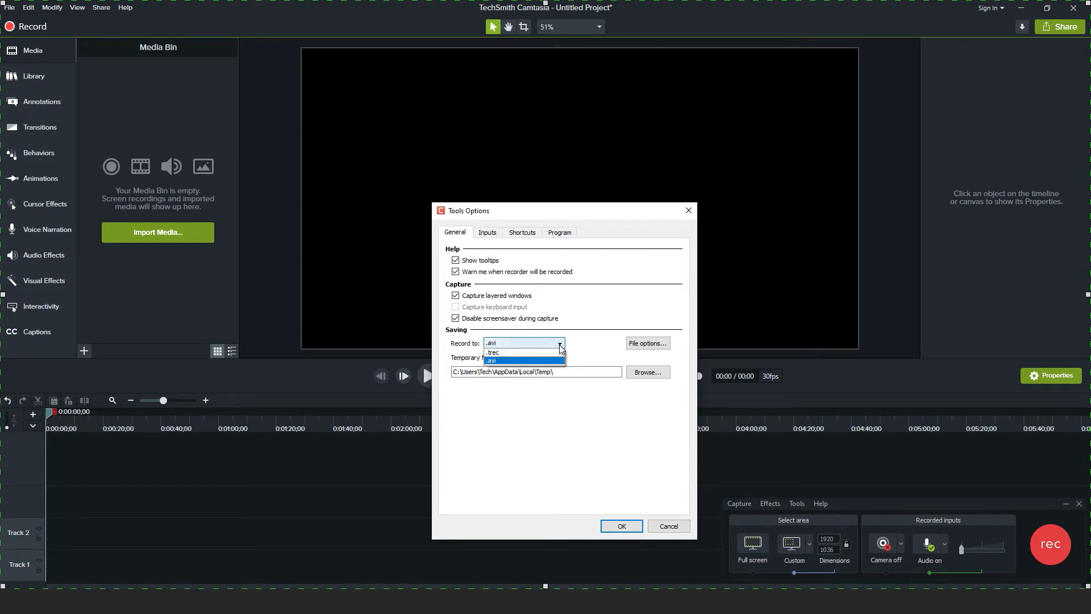
left_click(500, 353)
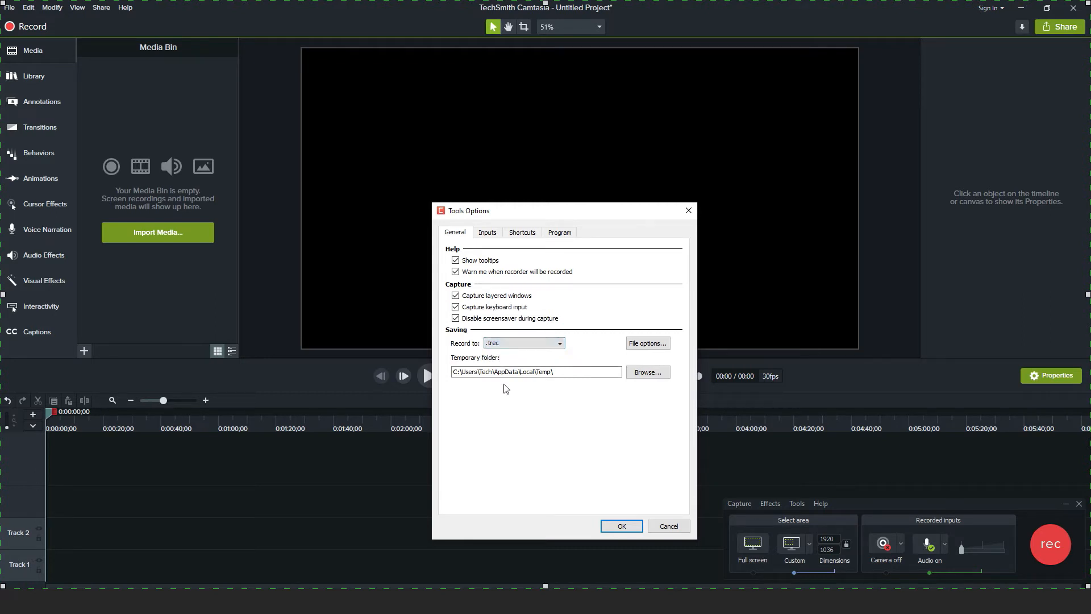
Examine the output file name and folder options and close them without changes
left_click(653, 348)
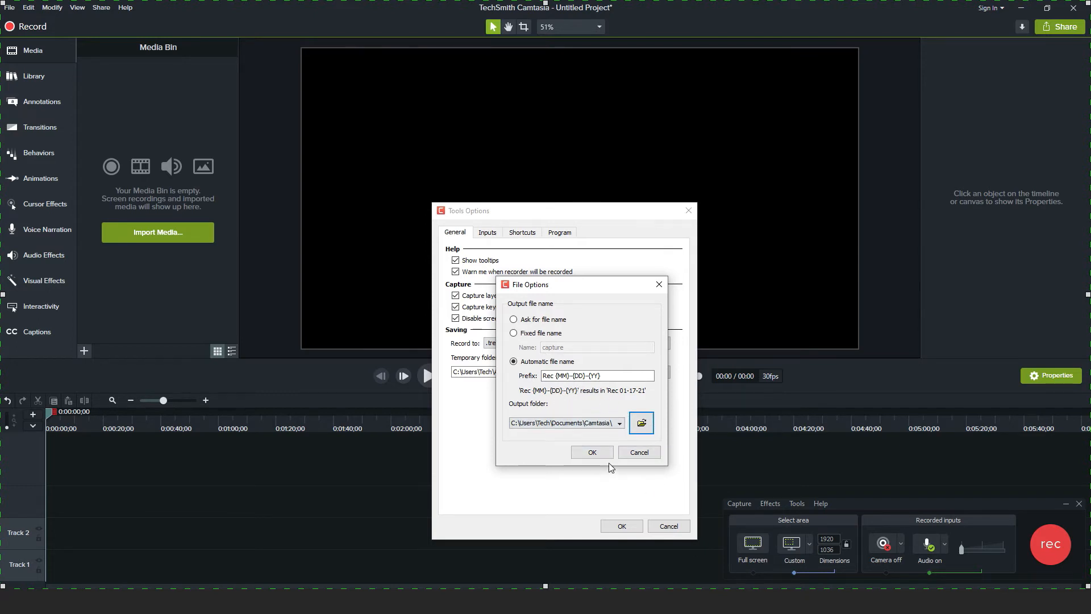
left_click(637, 453)
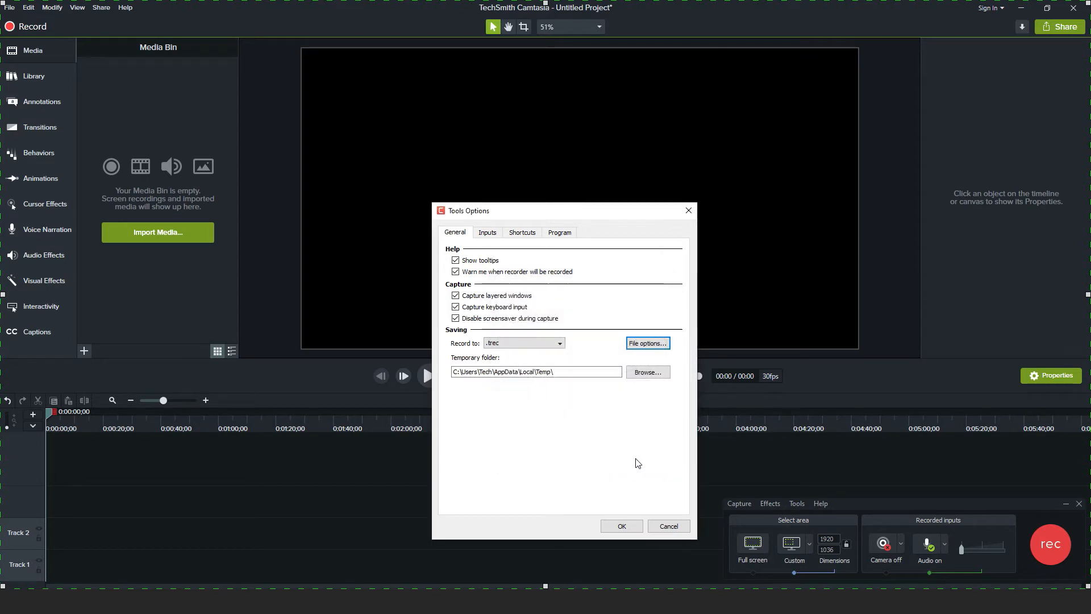
Enable recording of system audio and raise the audio input level to maximum
left_click(492, 237)
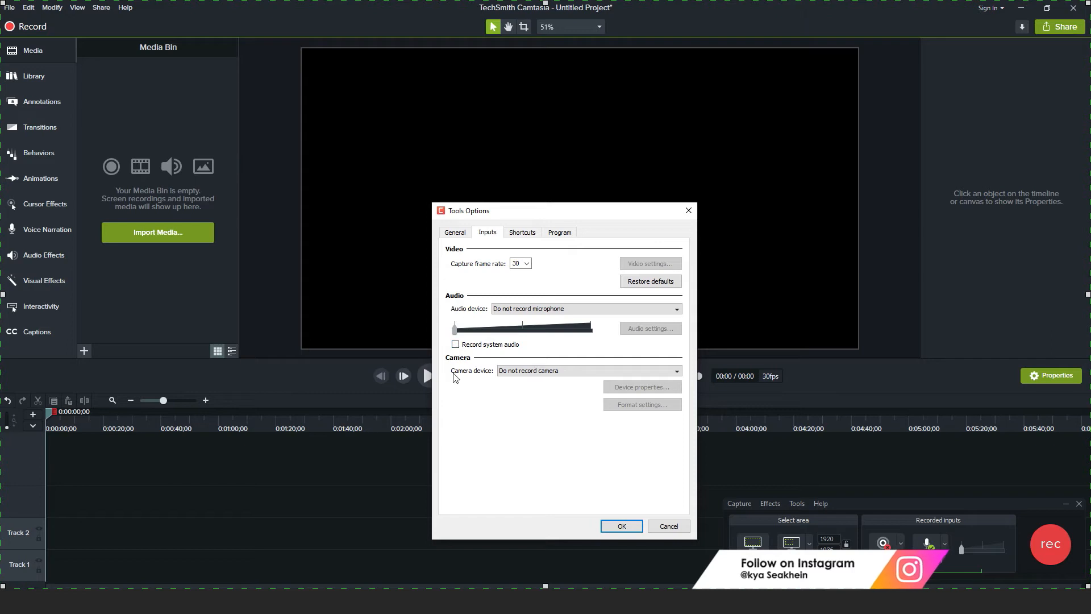
left_click(455, 345)
left_click_drag(454, 330, 594, 332)
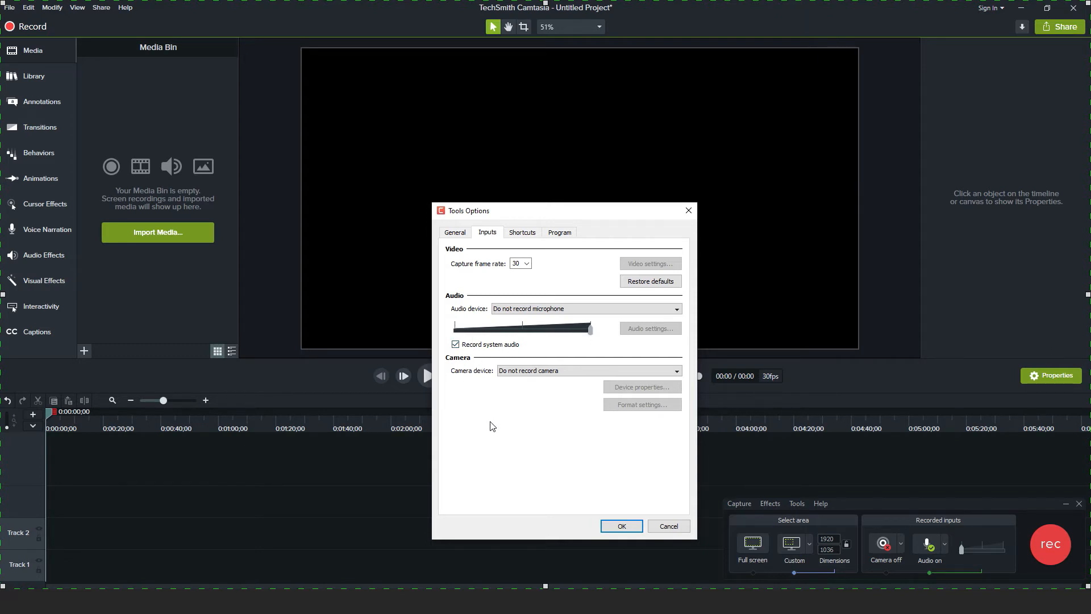
Try OBS Virtual Camera as the camera device and switch back to Do not record camera
left_click(566, 372)
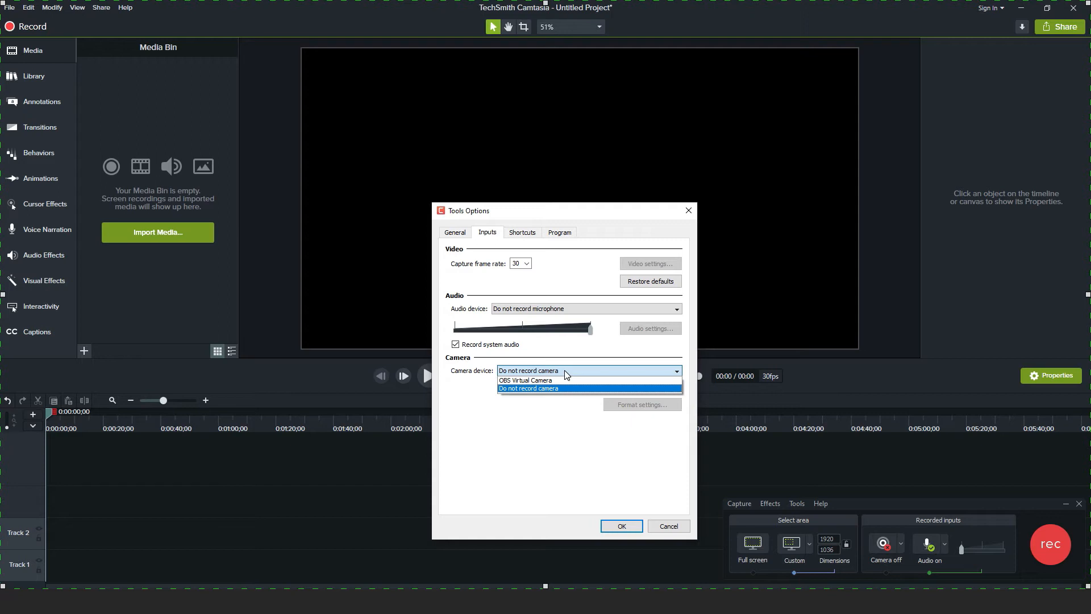
left_click(515, 389)
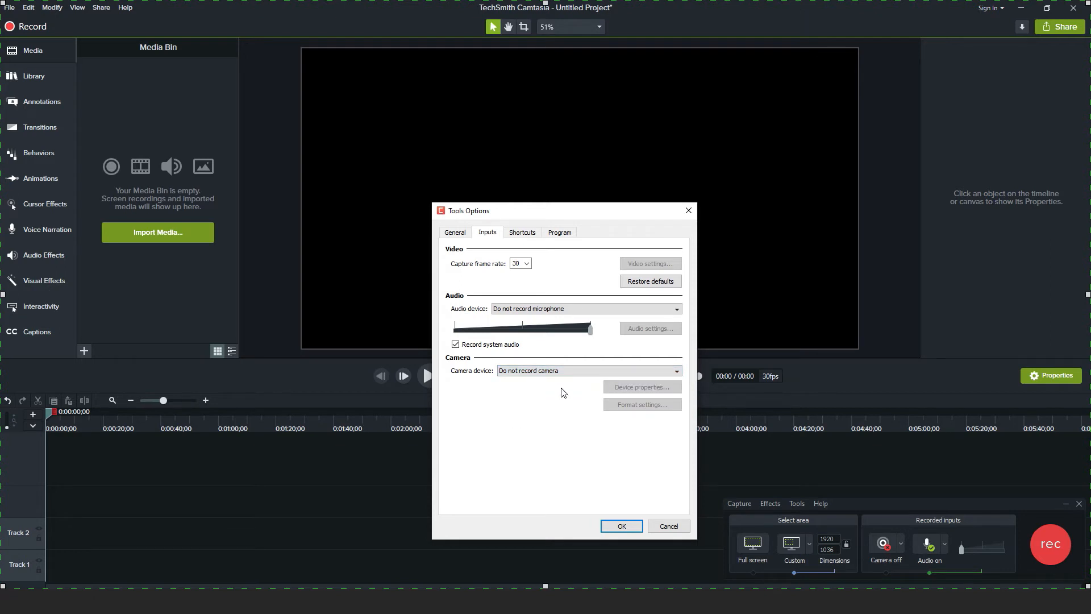
left_click(551, 372)
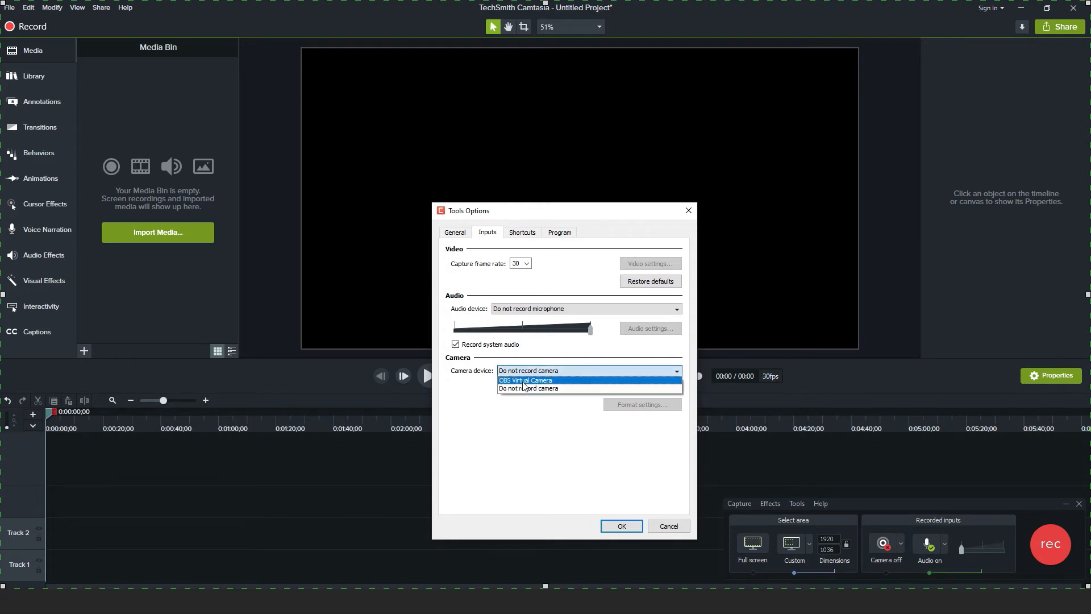
left_click(523, 380)
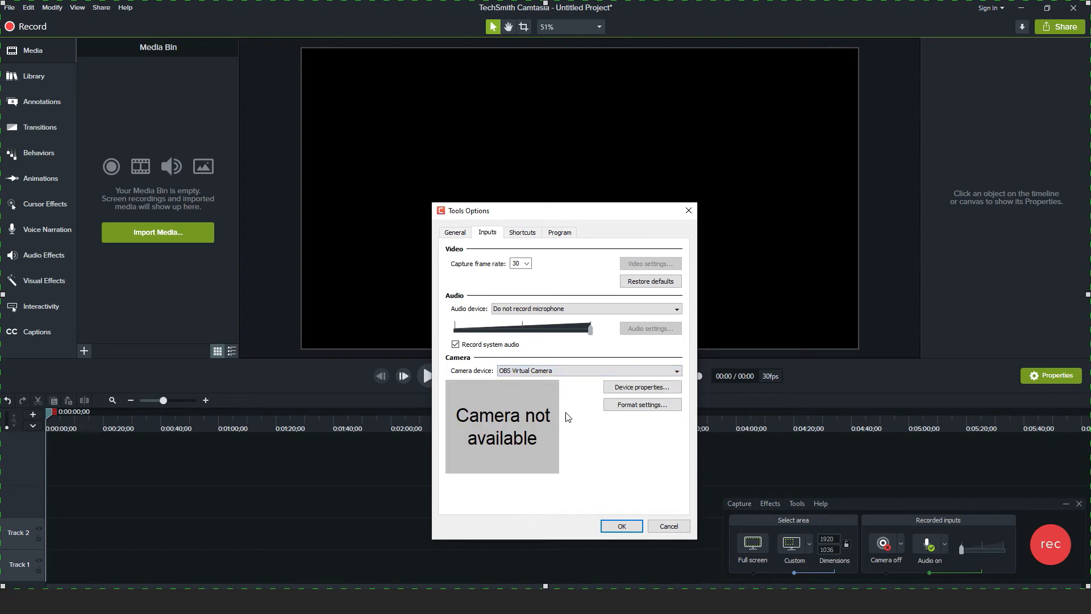
left_click(551, 371)
left_click(538, 388)
Review the recorder's keyboard shortcut settings, including the one for Record/Pause
left_click(523, 233)
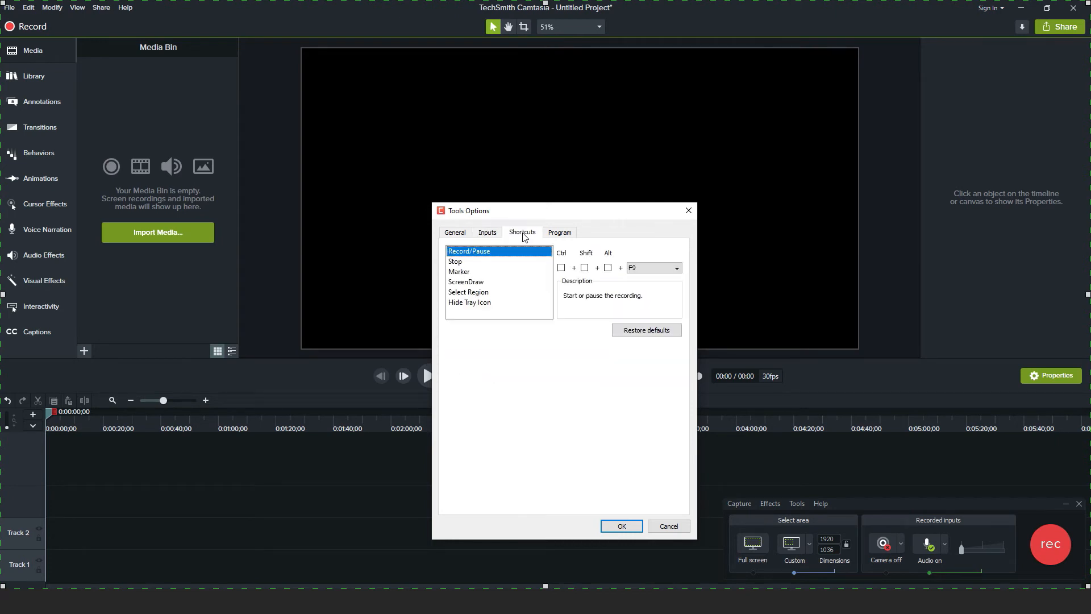
left_click(490, 234)
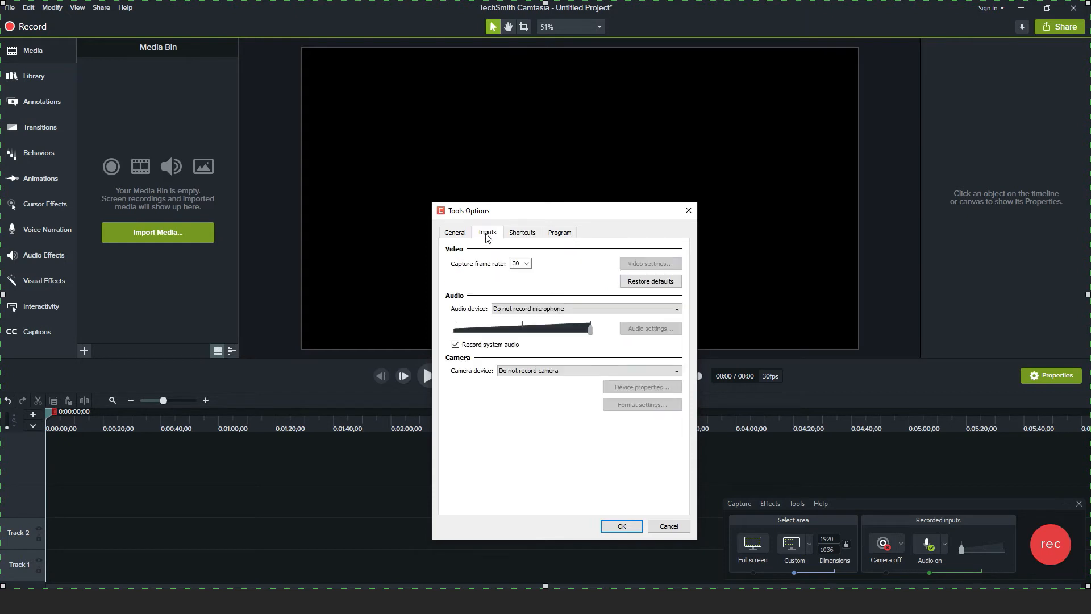
left_click(522, 235)
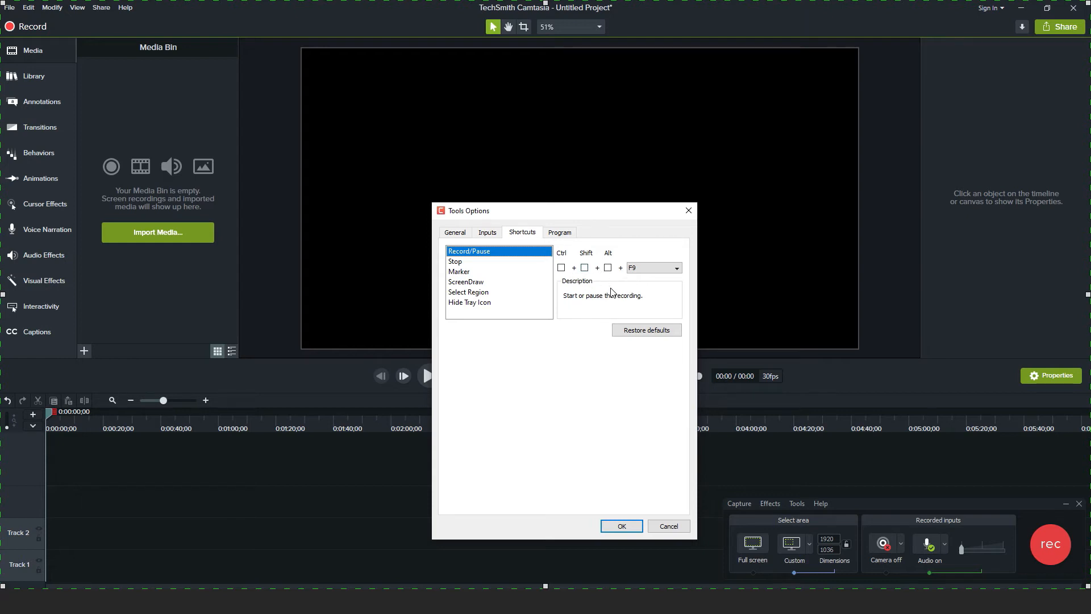
Review the recorder's shortcut settings for Stop, Marker, ScreenDraw and Select Region
left_click(473, 262)
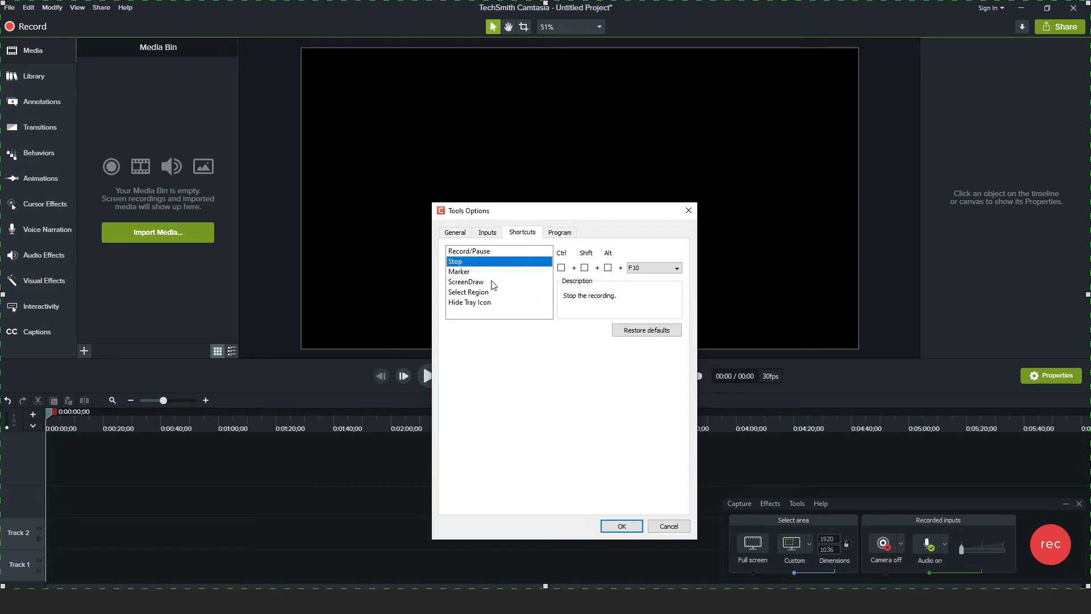
left_click(487, 283)
left_click(476, 272)
left_click(488, 282)
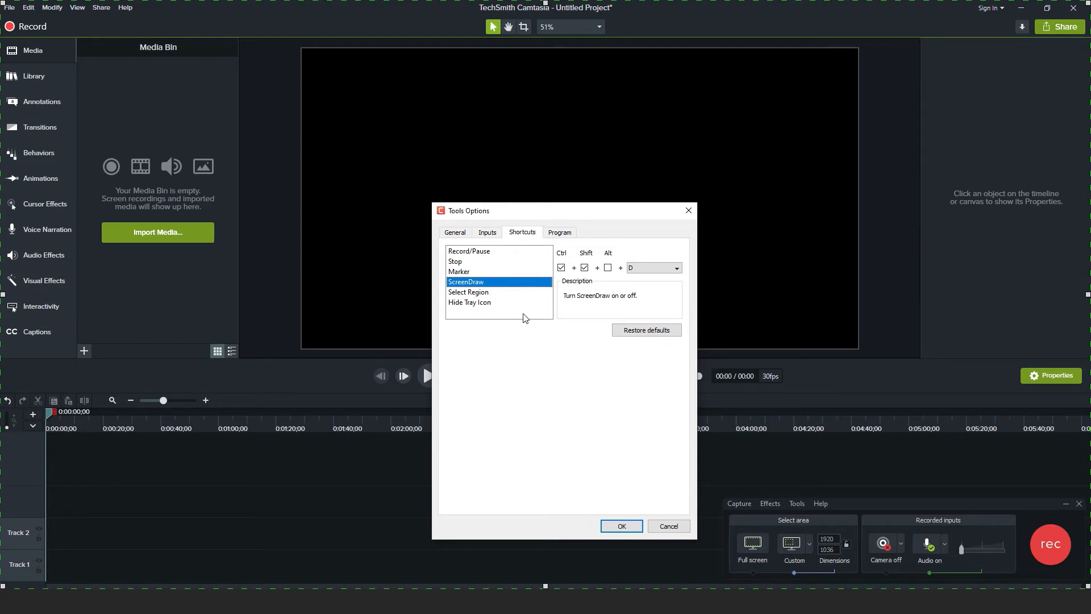
left_click(493, 294)
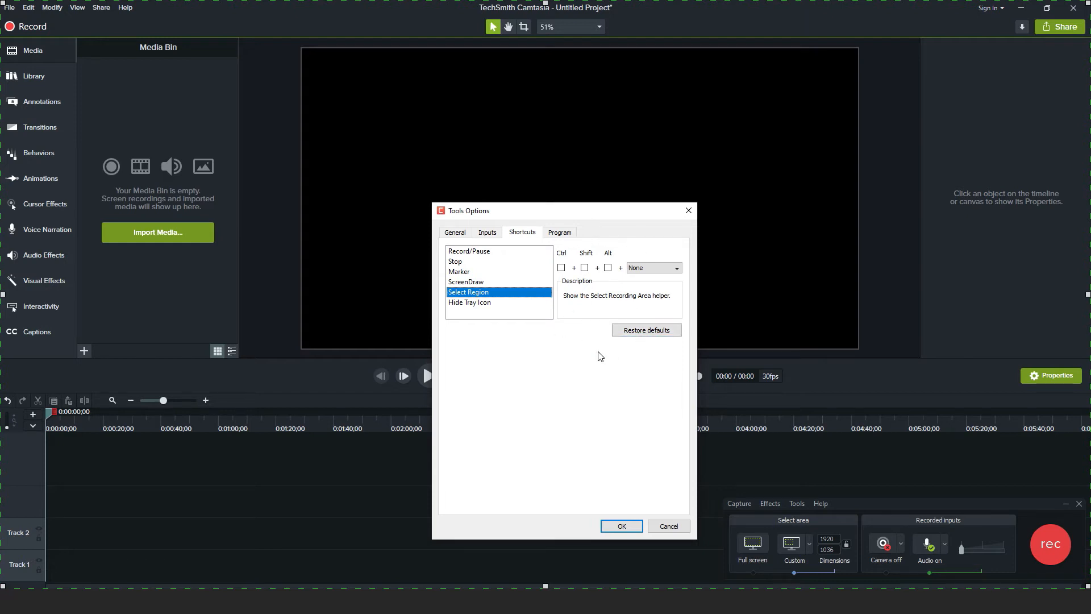
Review the recorder's Program options for recording region, workflow and minimizing, and accept the options dialog
key("ctrl+Tab")
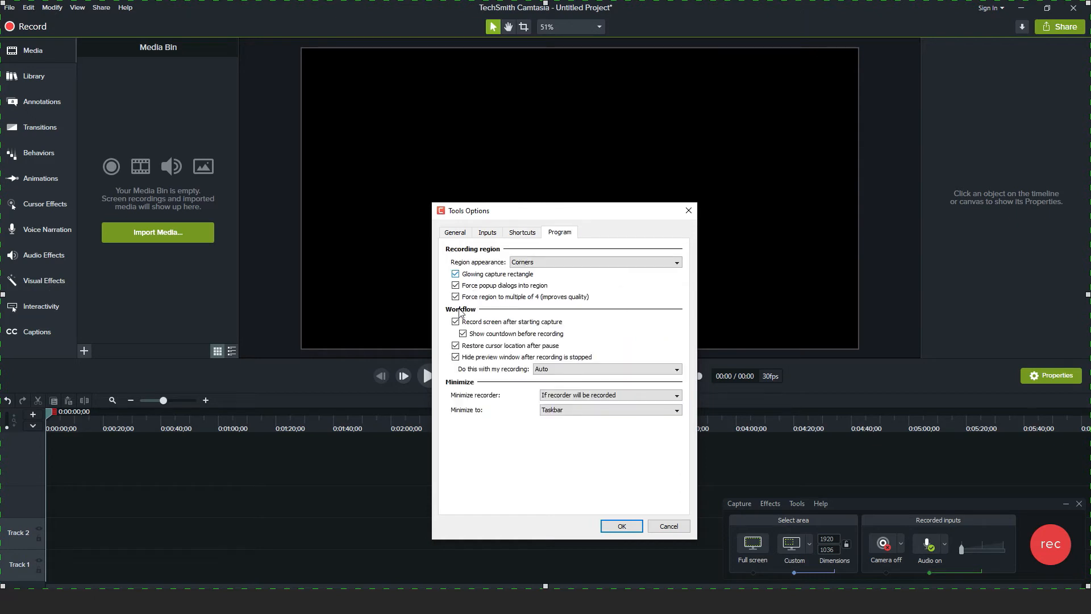
left_click(524, 235)
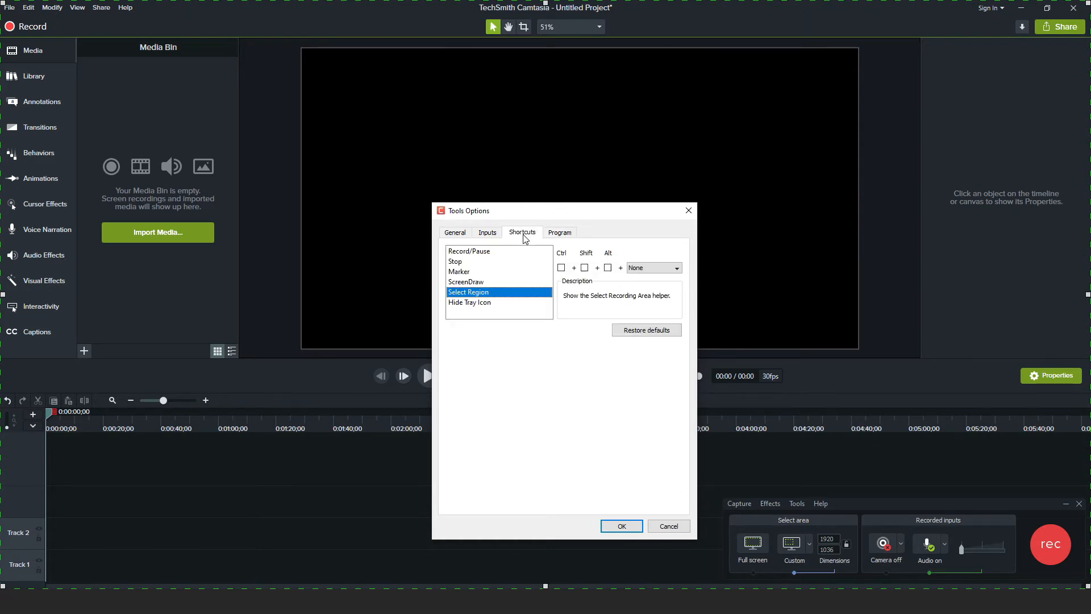
left_click(559, 234)
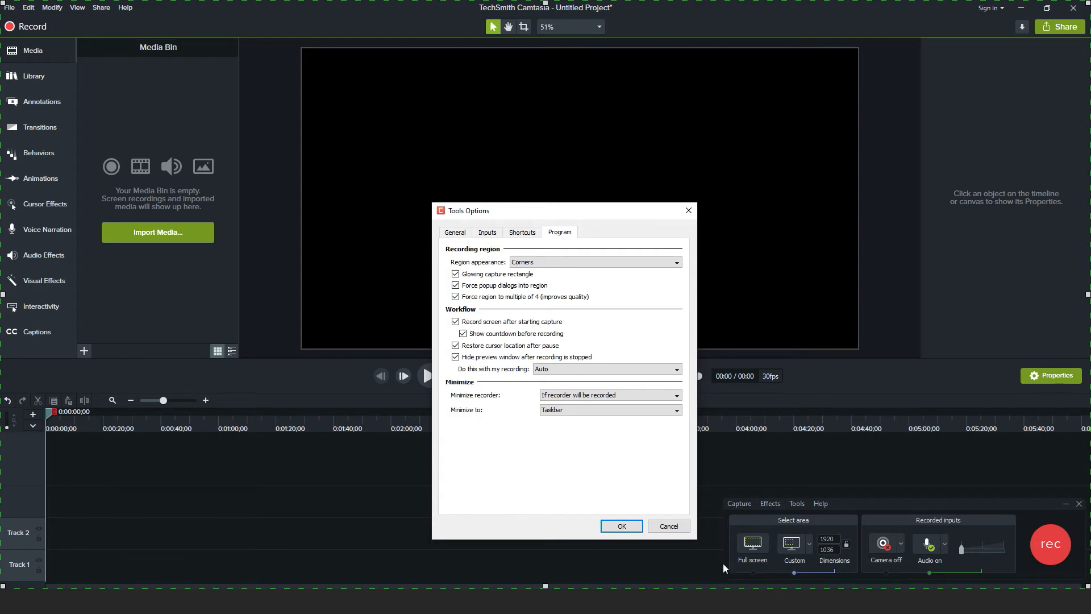
left_click(621, 526)
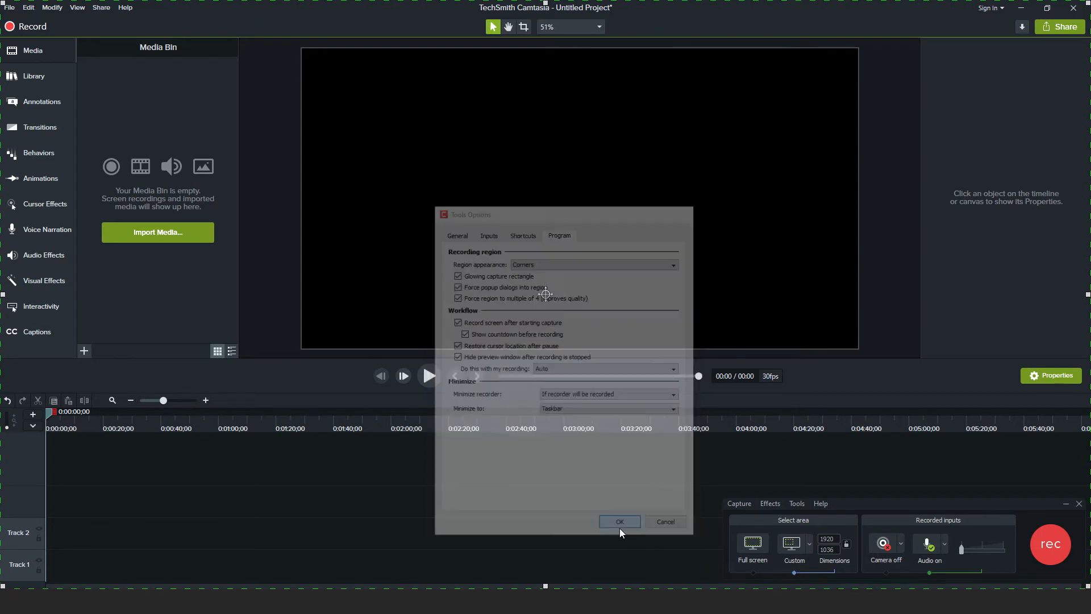
Start the screen recording and check which Tools commands the recorder offers while recording
left_click(1054, 556)
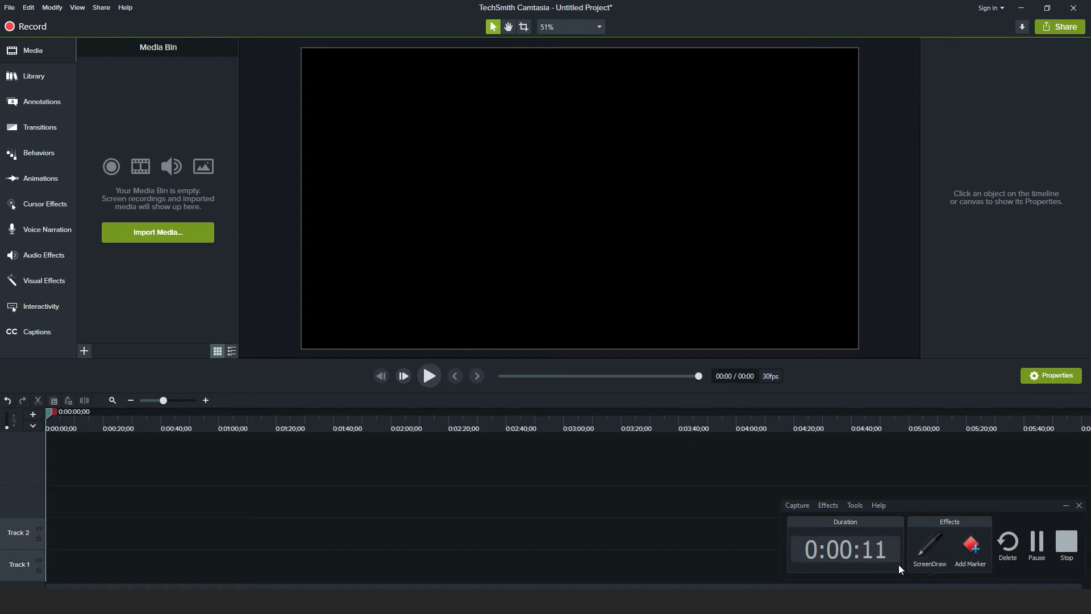
left_click(857, 507)
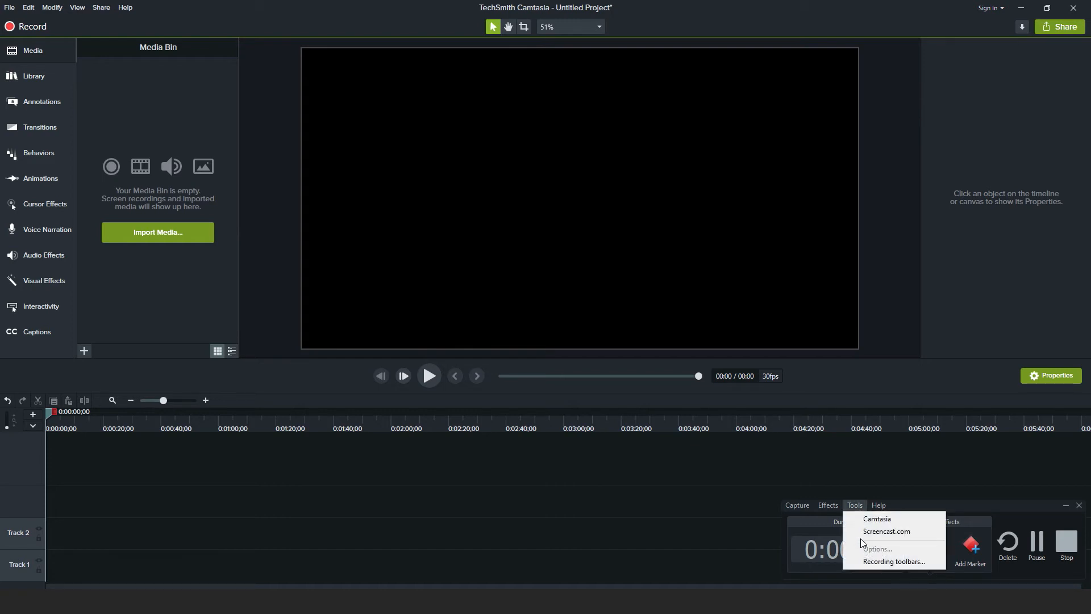
left_click(990, 499)
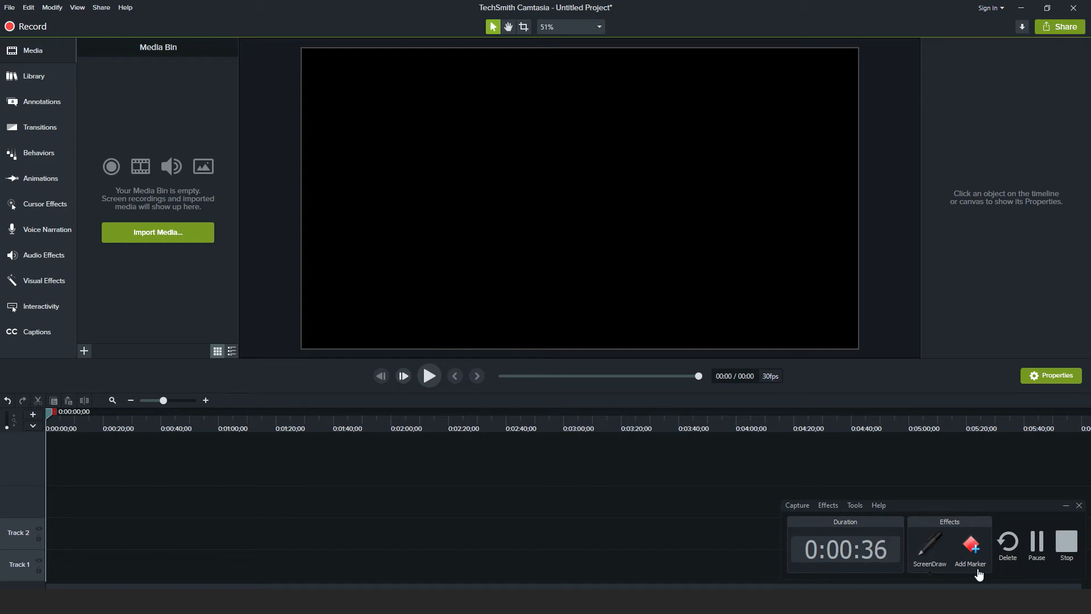
Turn on ScreenDraw and draw a yellow arrow from beside the canvas to the hint text in the Properties area
left_click(931, 548)
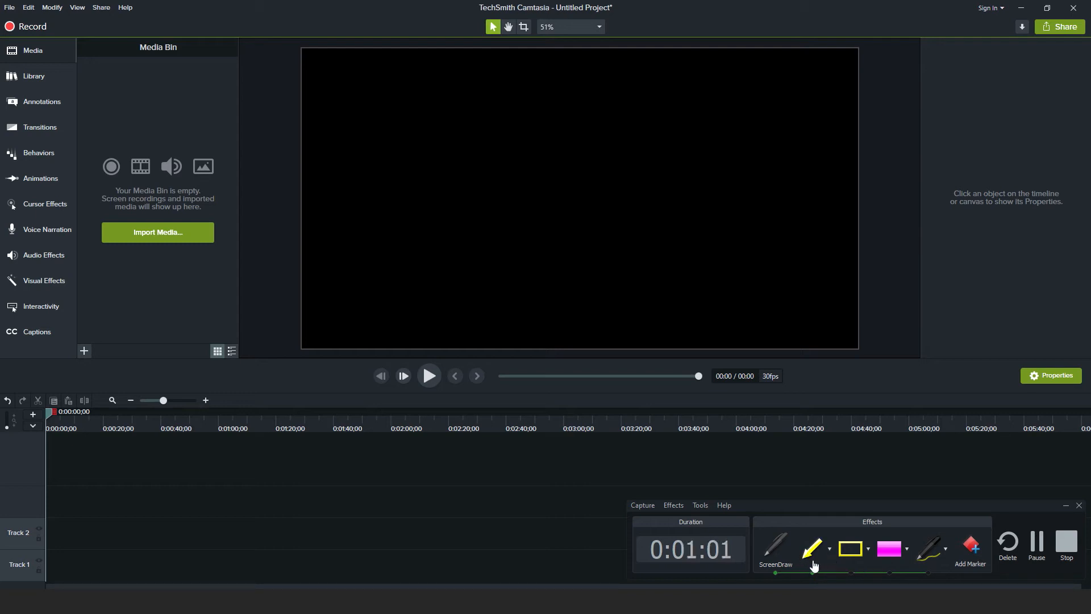
left_click(818, 554)
left_click_drag(890, 108, 965, 196)
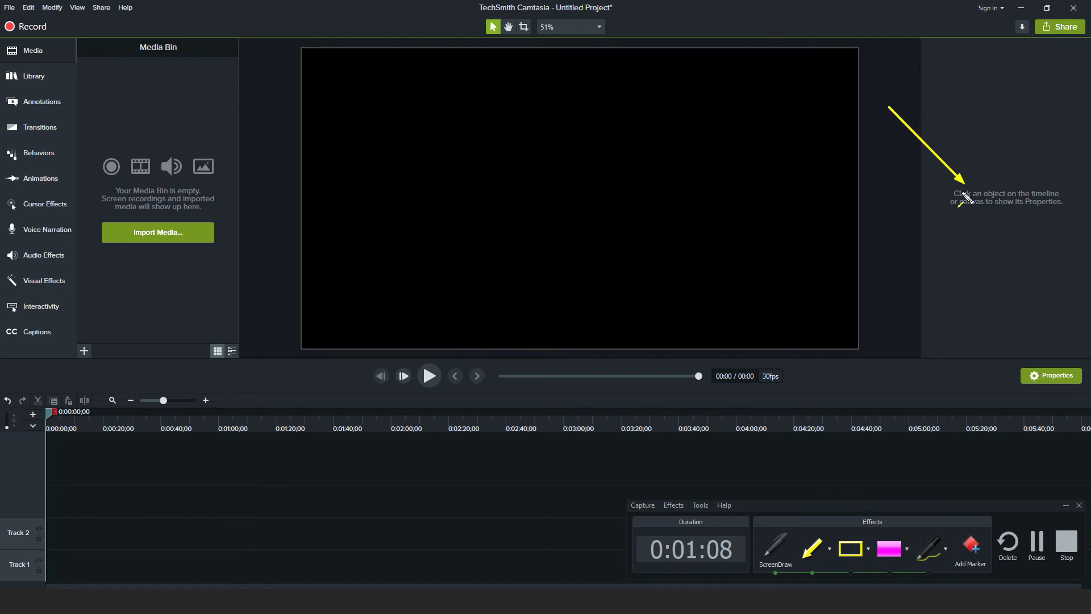
Increase the arrow tool's line width and draw a thicker yellow arrow below the first one
left_click(831, 549)
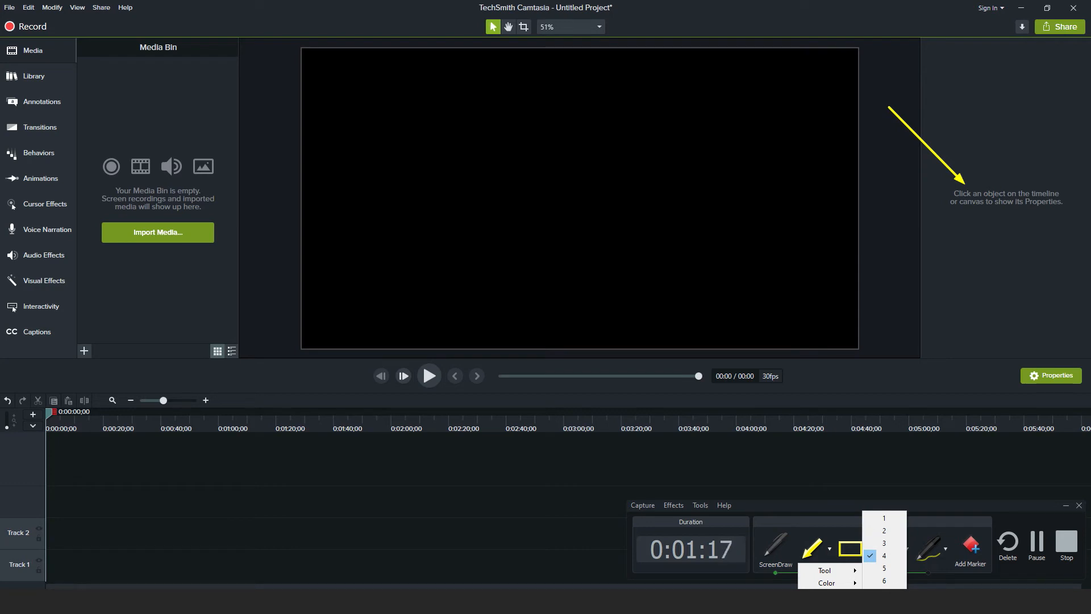
key("Escape")
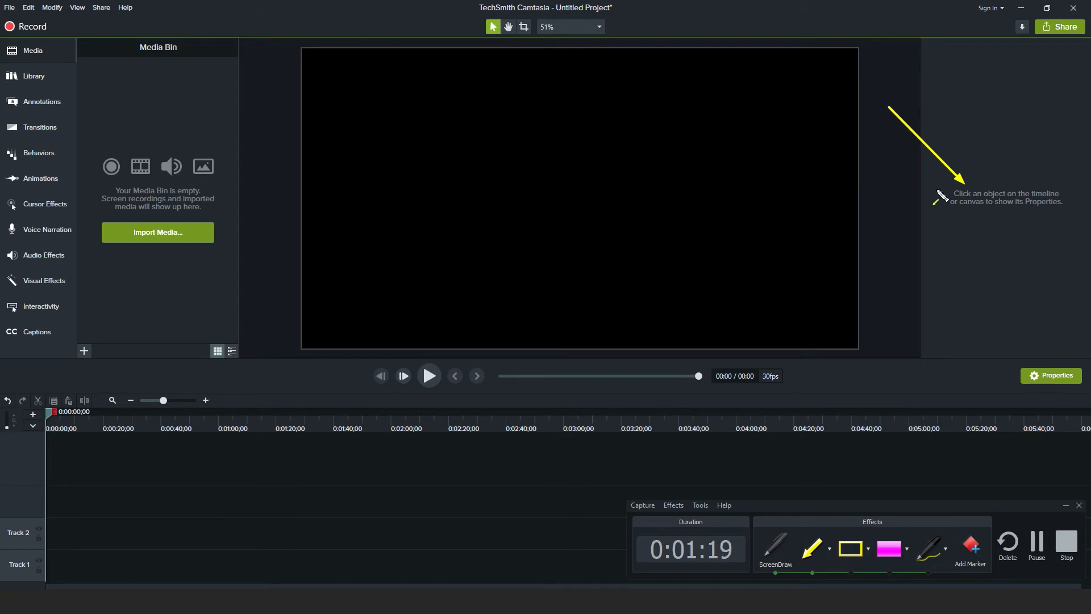
left_click_drag(884, 141, 949, 197)
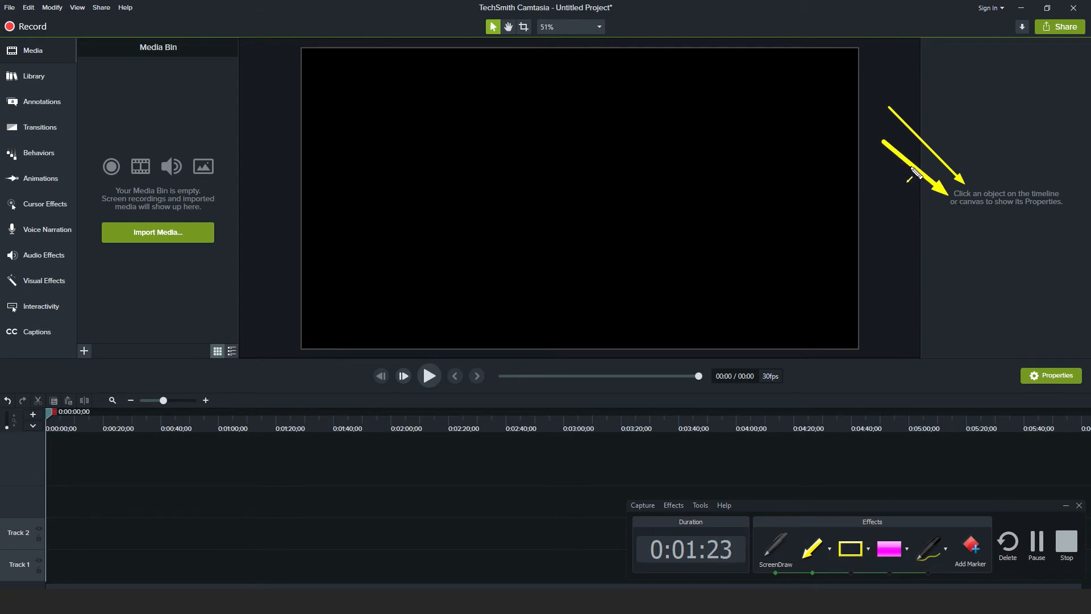
Change the arrow tool's color to magenta and draw a third arrow below the two yellow ones
left_click(831, 551)
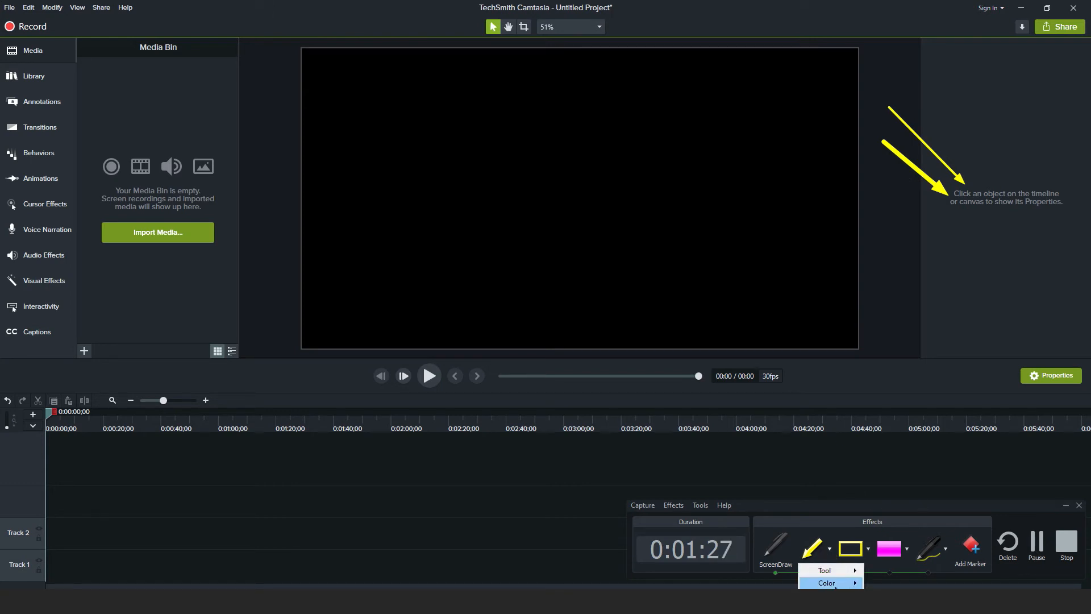
mouse_move(835, 583)
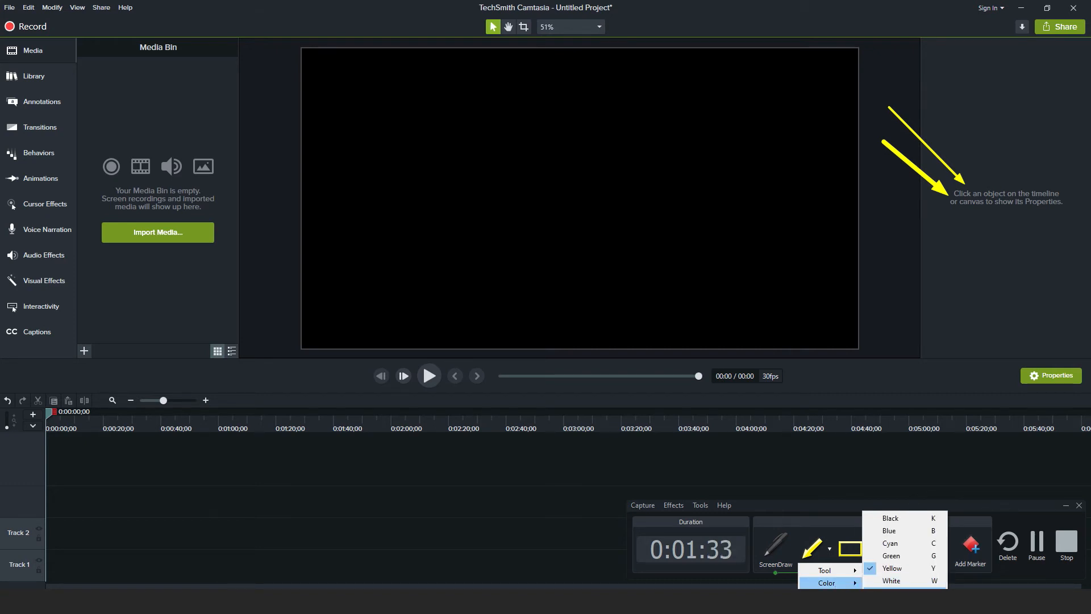
key("m")
left_click_drag(873, 168, 965, 231)
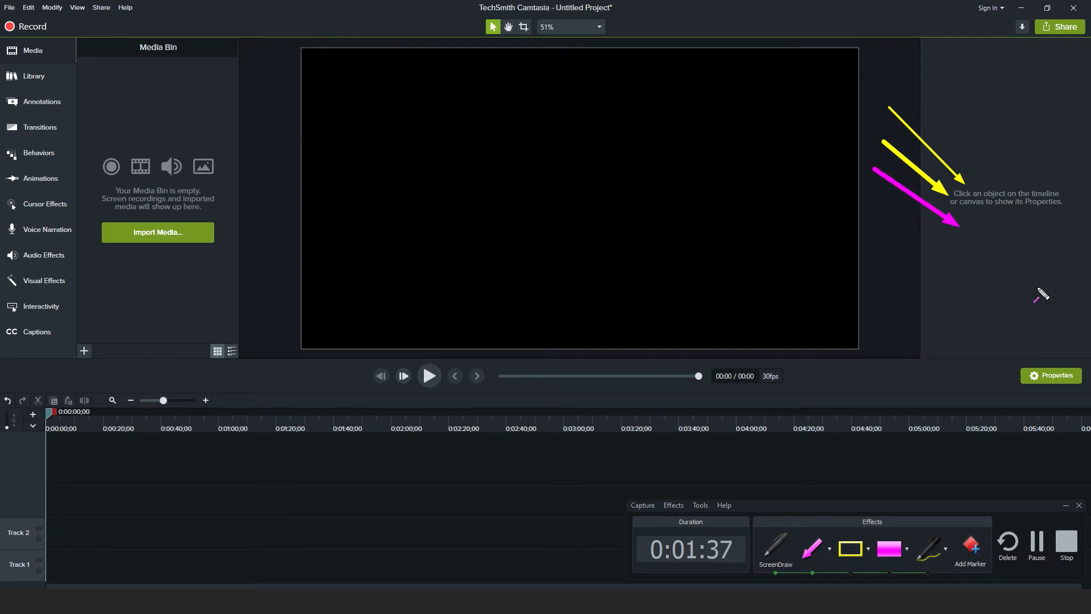
Using the frame tool in Yellow, draw rectangles around the canvas and around the Media Bin area
left_click(869, 551)
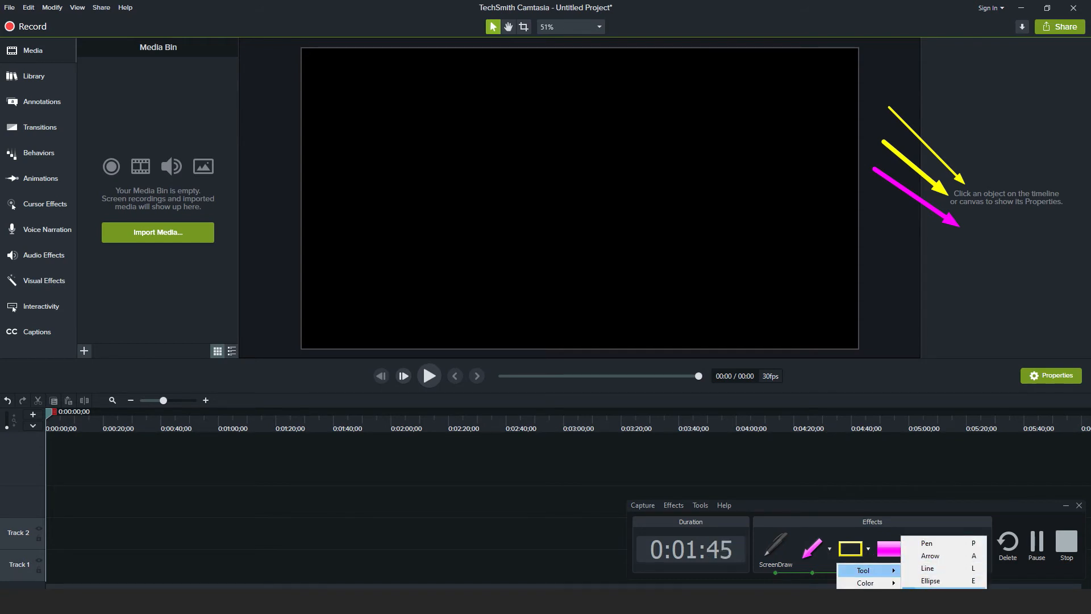
mouse_move(873, 587)
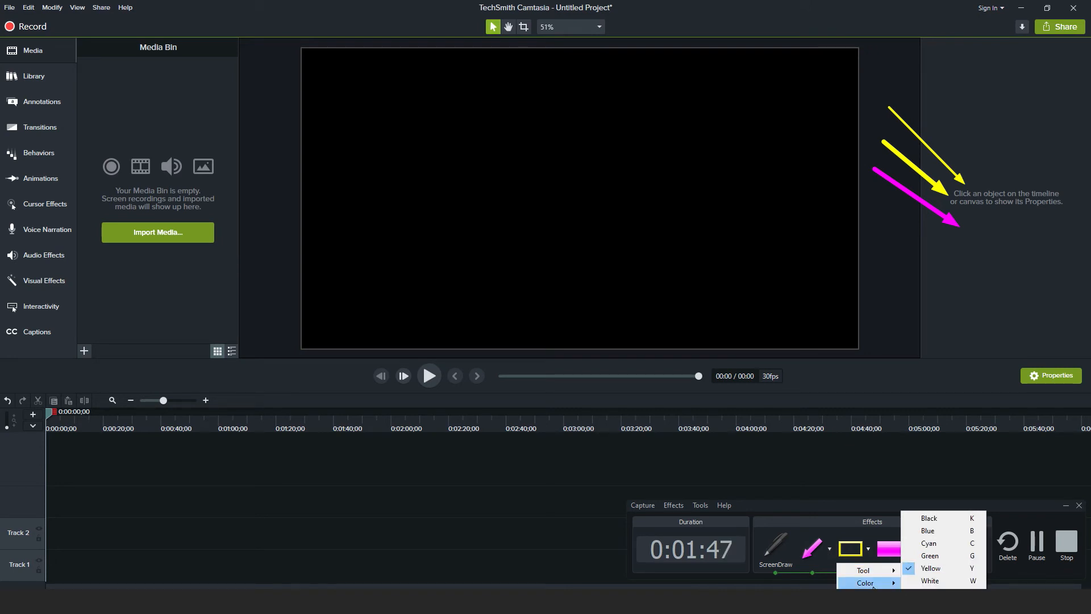
left_click(926, 568)
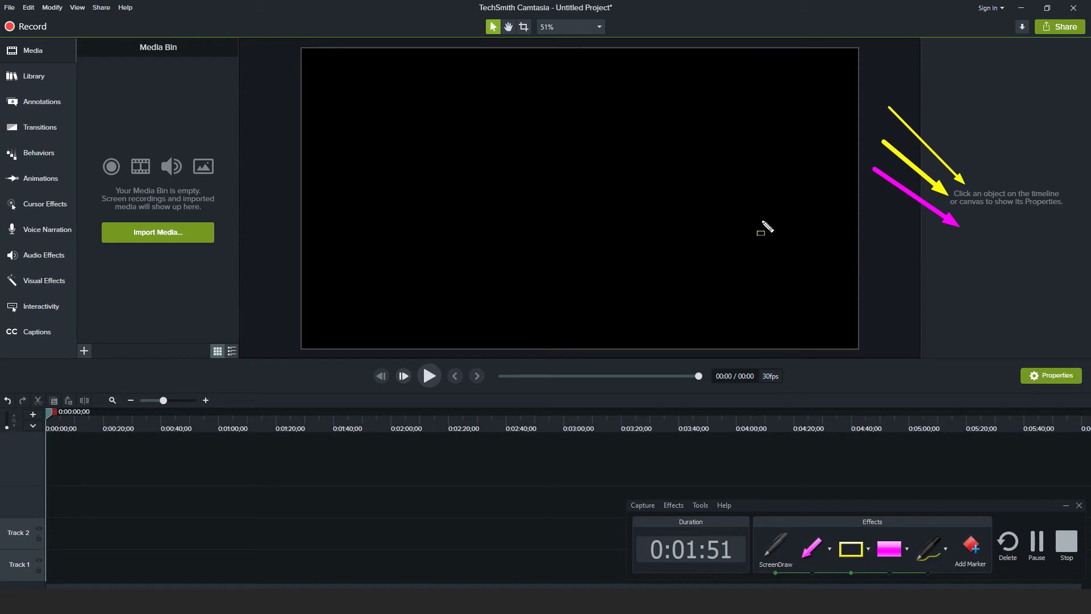
left_click_drag(300, 47, 862, 356)
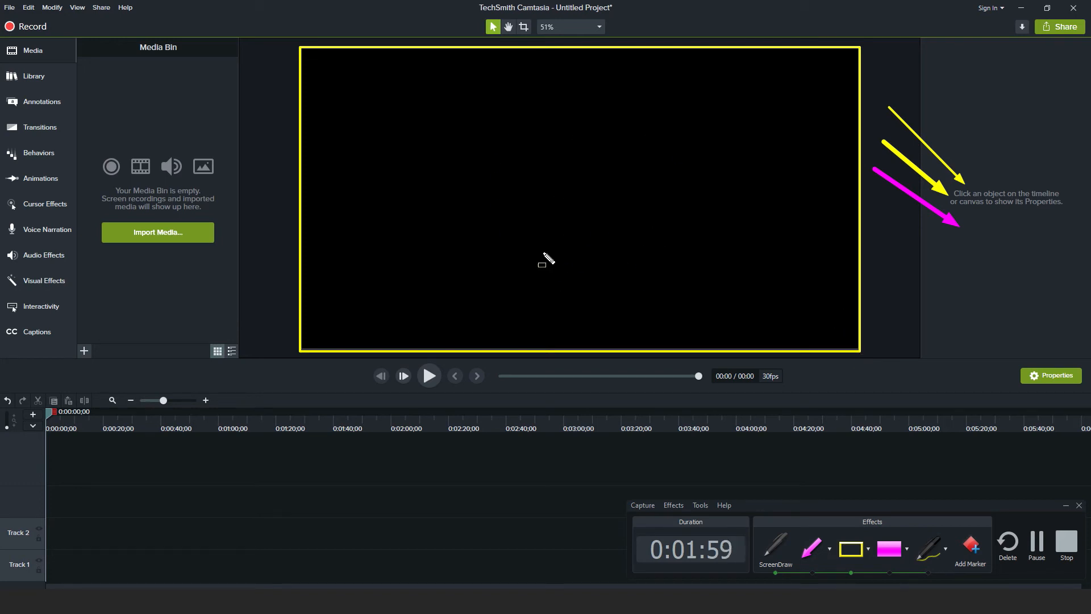
left_click_drag(79, 62, 125, 113)
left_click_drag(229, 259, 244, 338)
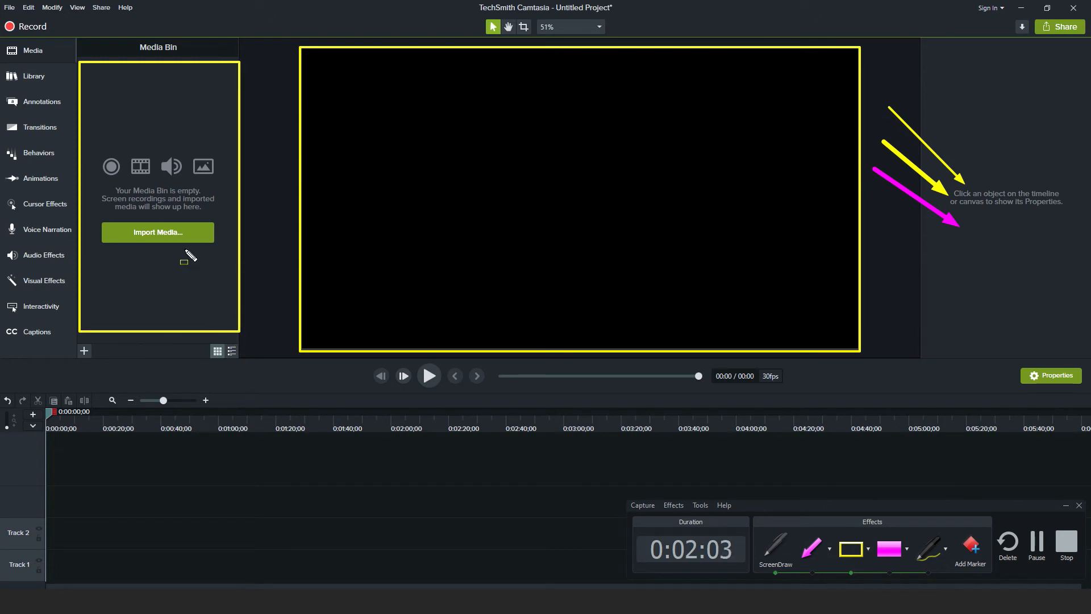
Use the magenta highlight tool to cover the import area inside the Media Bin frame
left_click(907, 549)
mouse_move(909, 571)
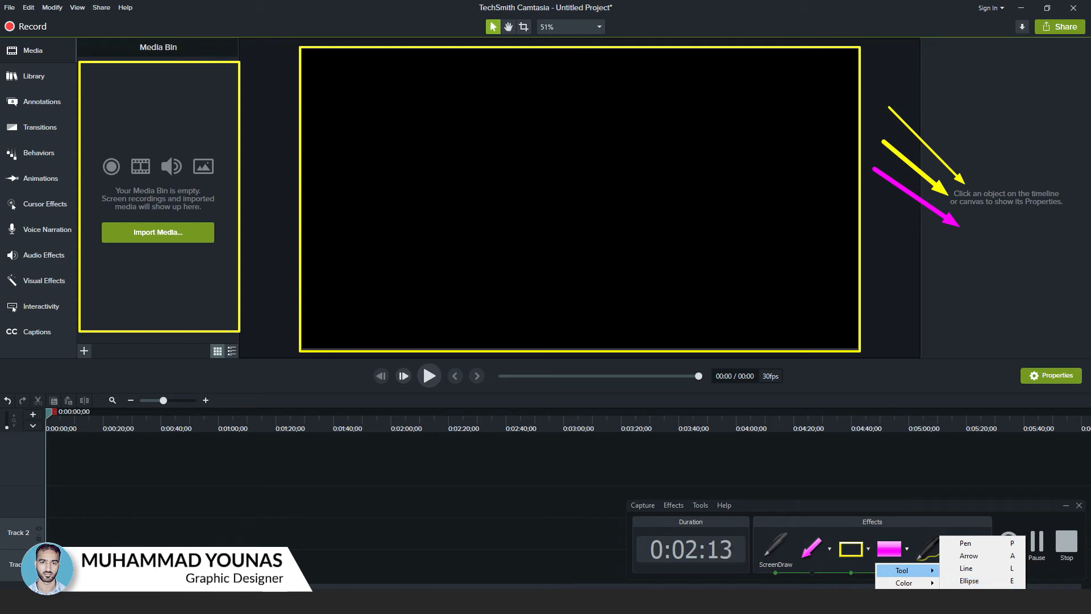
left_click(890, 554)
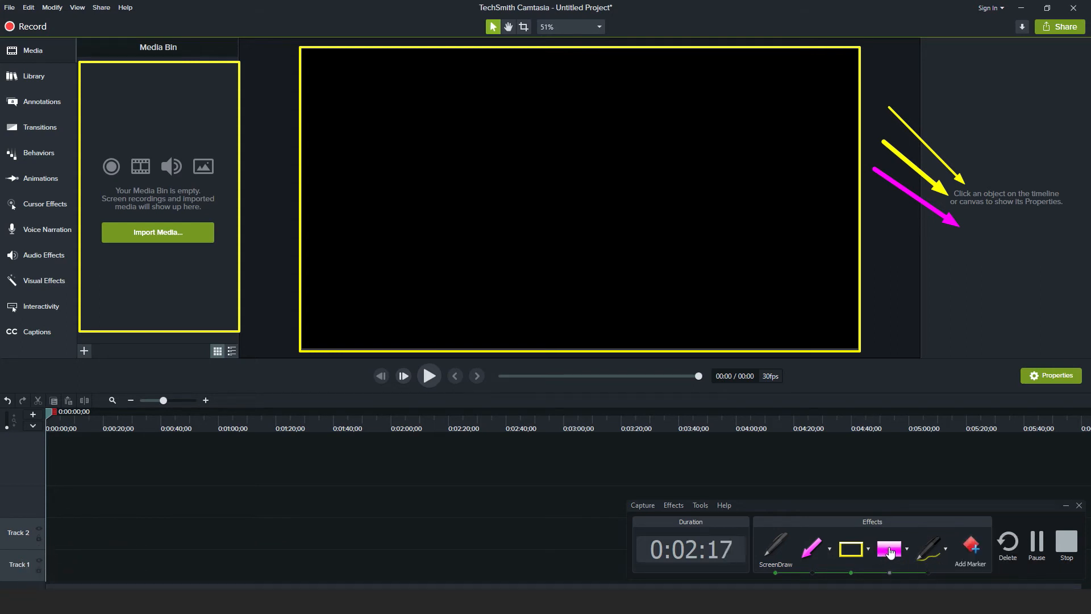
left_click(890, 559)
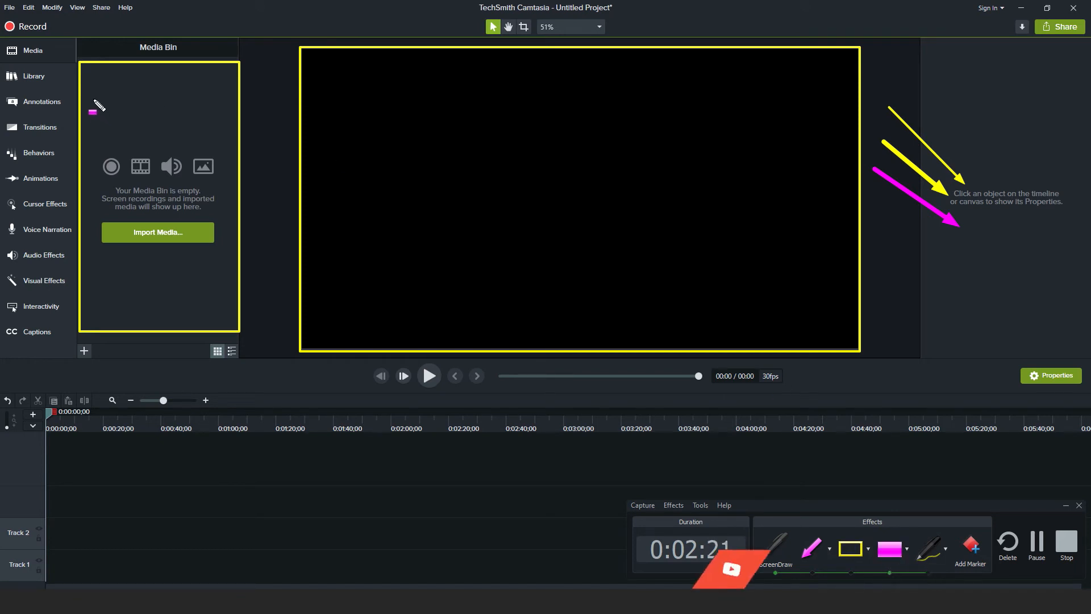
left_click_drag(92, 101, 236, 276)
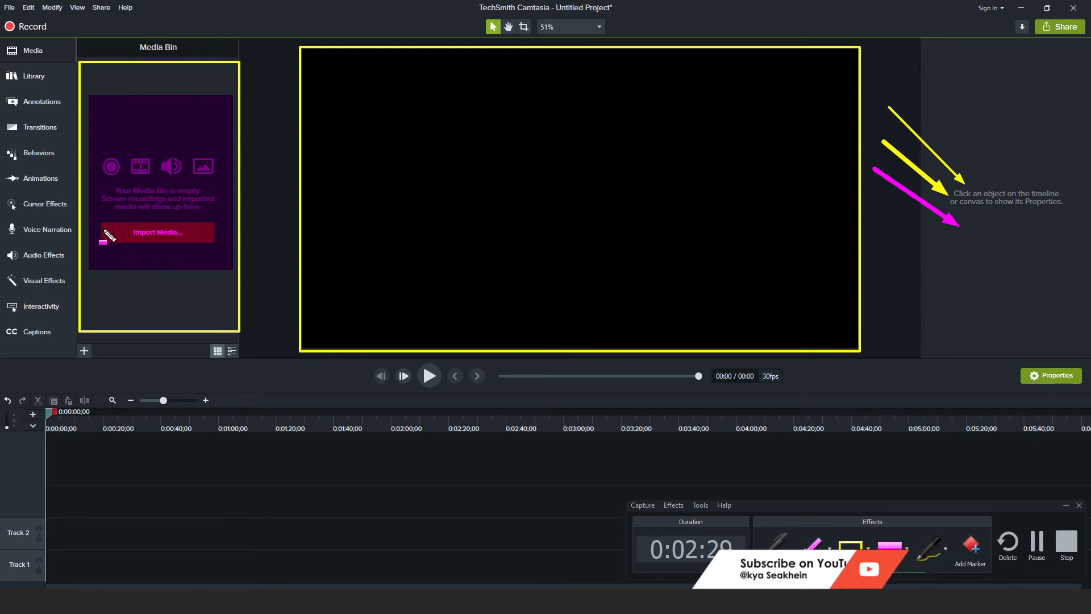
Choose Pen as the drawing tool and draw a freehand stroke above the hint text in the Properties area
left_click(945, 549)
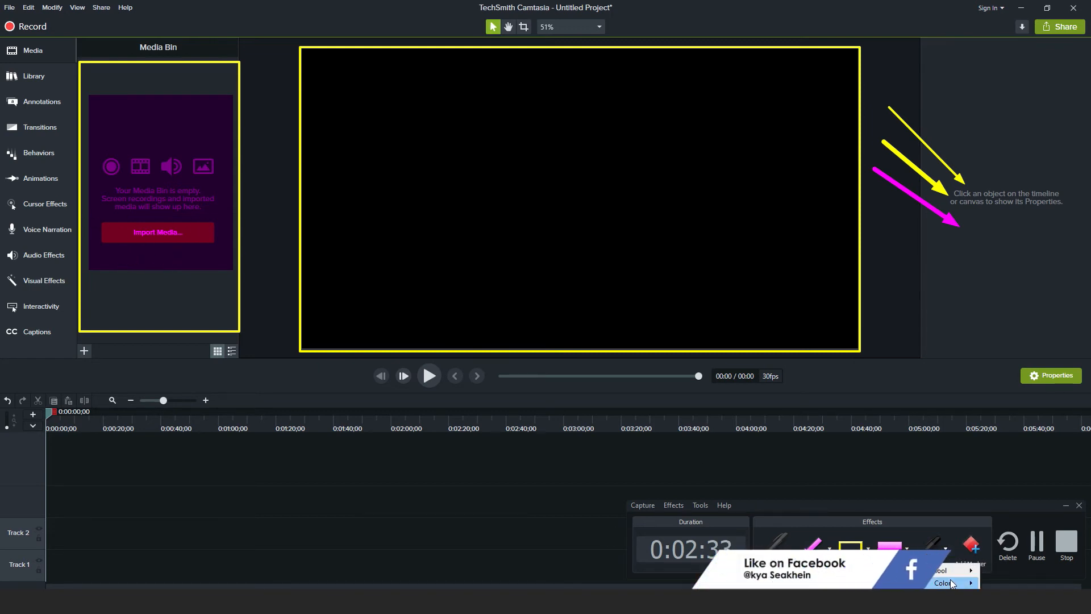
mouse_move(952, 571)
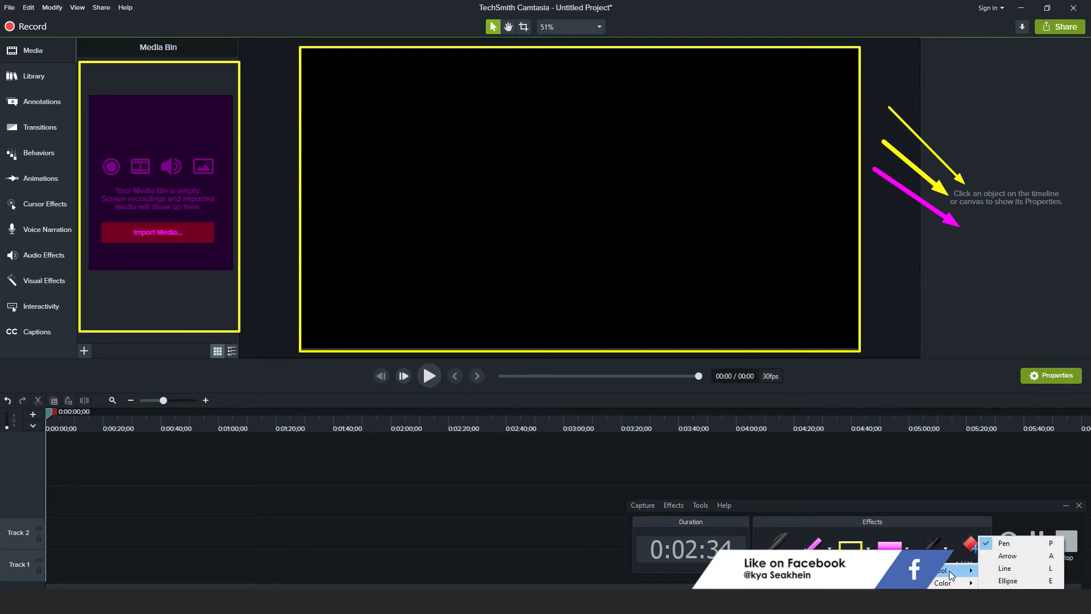
left_click(1005, 544)
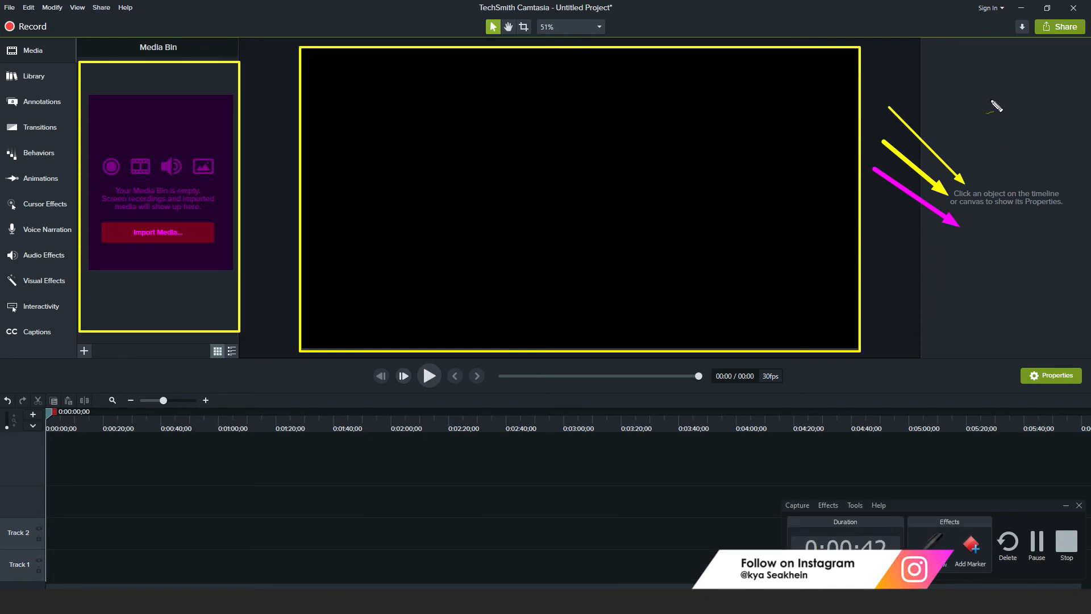
mouse_move(990, 98)
left_mouse_down()
mouse_move(1015, 165)
mouse_move(1016, 149)
mouse_move(1005, 169)
left_mouse_up()
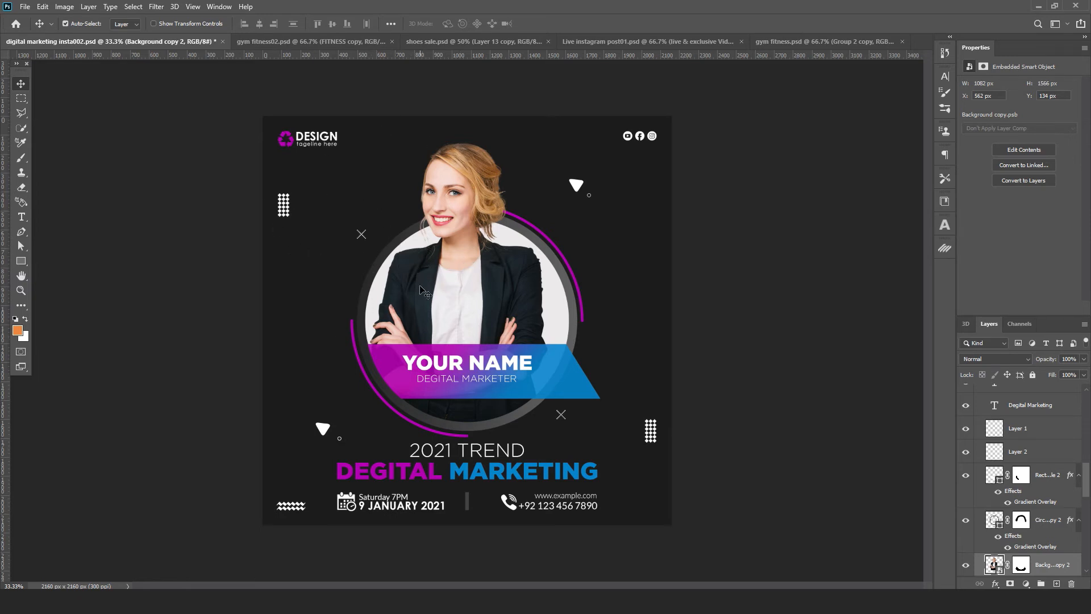
In Photoshop, view the open designs gym fitness02.psd, shoes sale.psd, Live instagram post01.psd and gym fitness.psd one after another
left_click(314, 43)
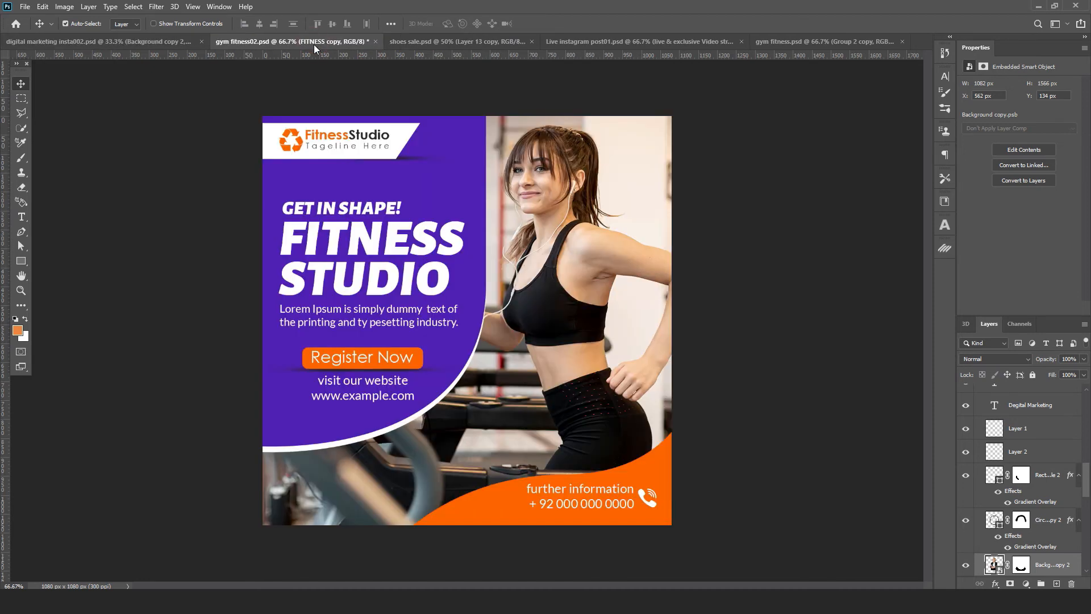
left_click(447, 42)
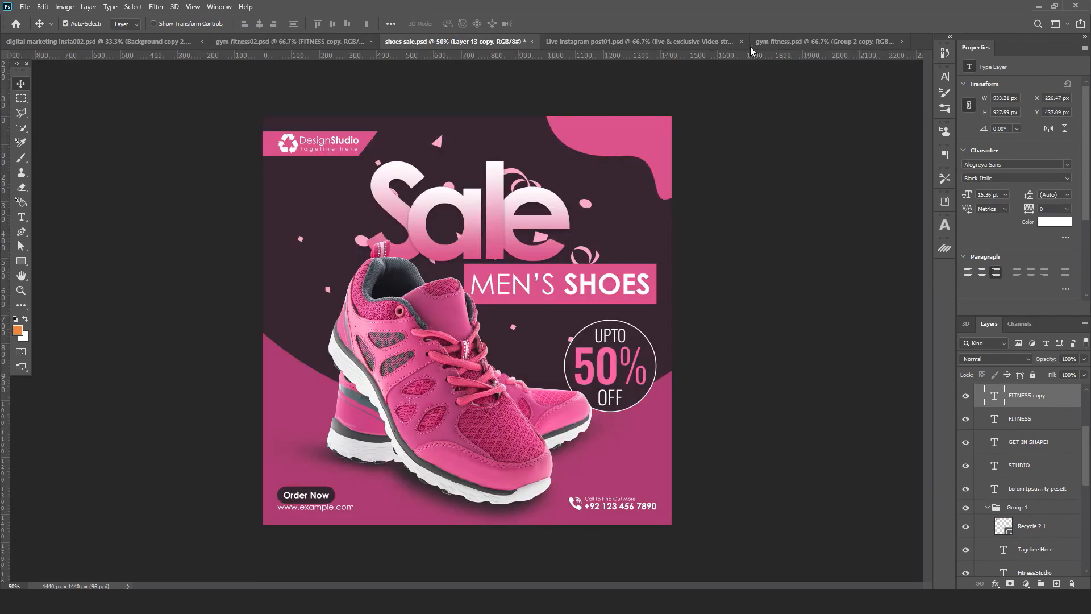
left_click(642, 43)
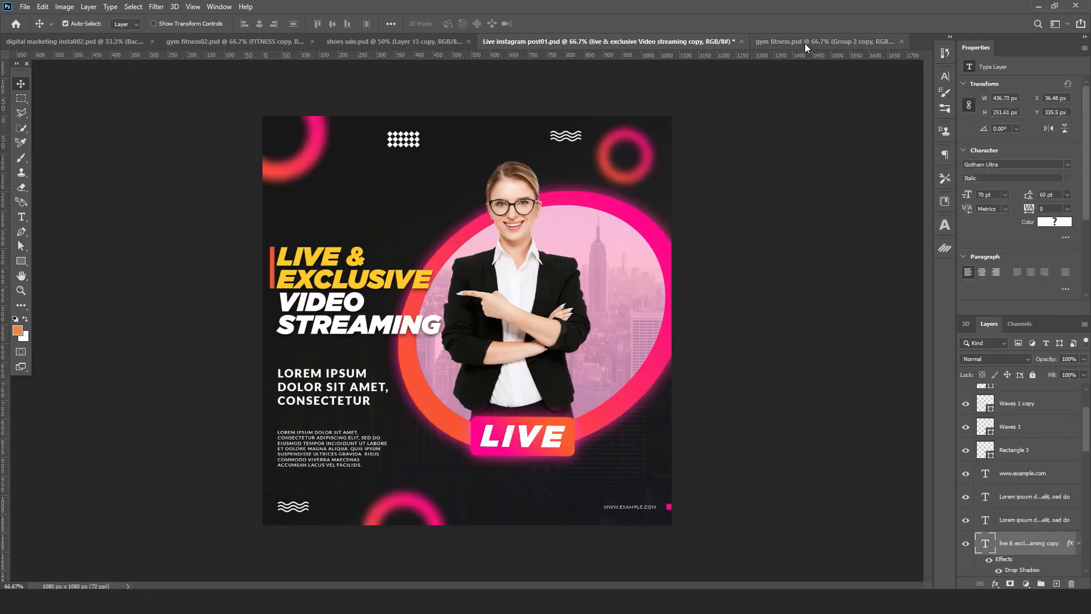
left_click(803, 44)
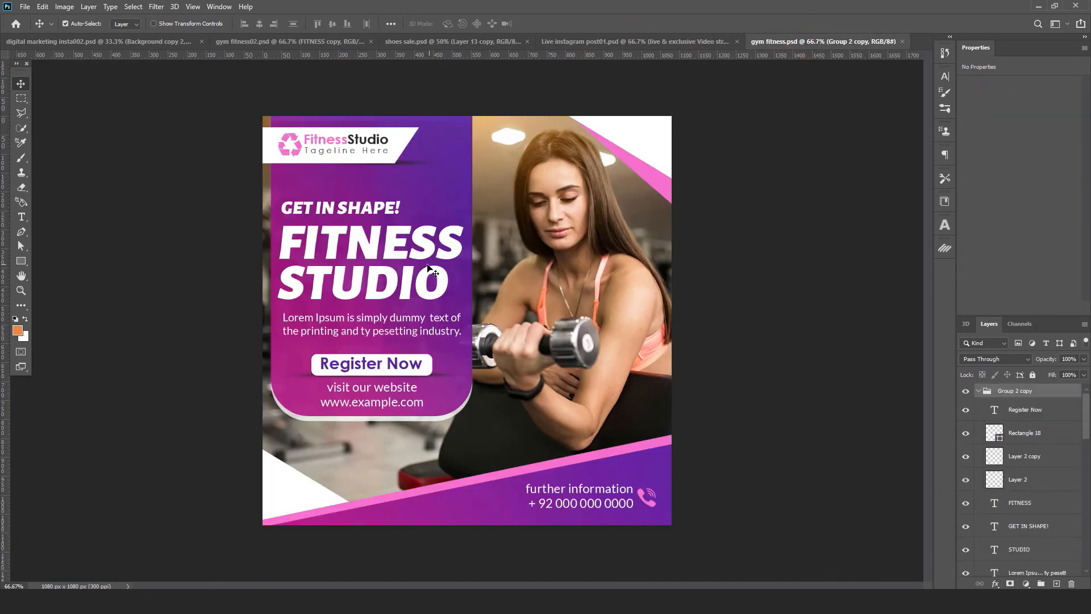
Duplicate the FITNESS text layer in gym fitness.psd and the live & exclusive Video streaming heading layer in Live instagram post01.psd
left_click(421, 245)
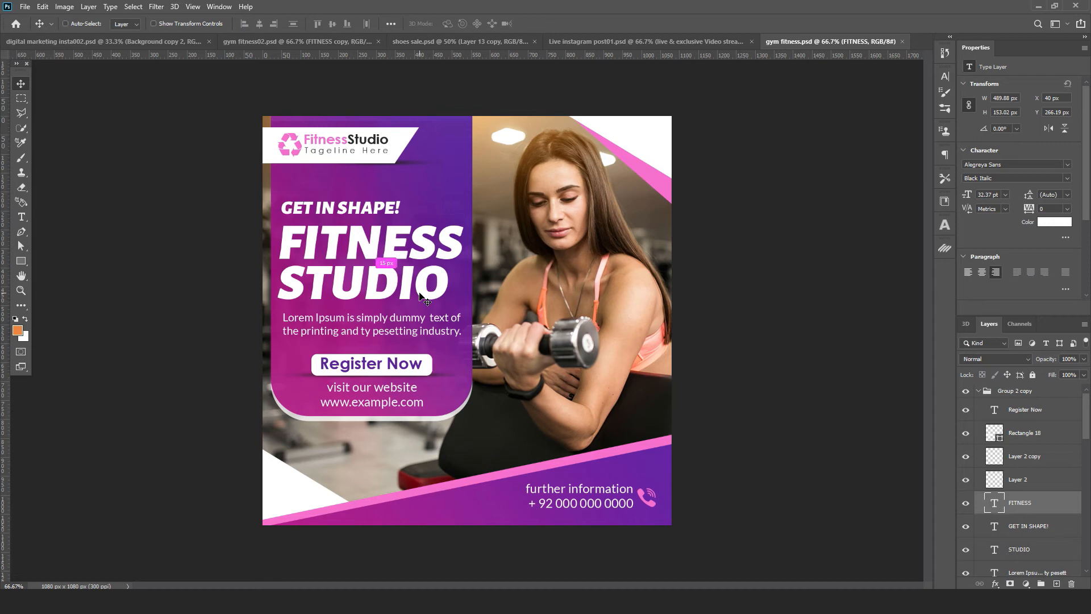
key("ctrl+j")
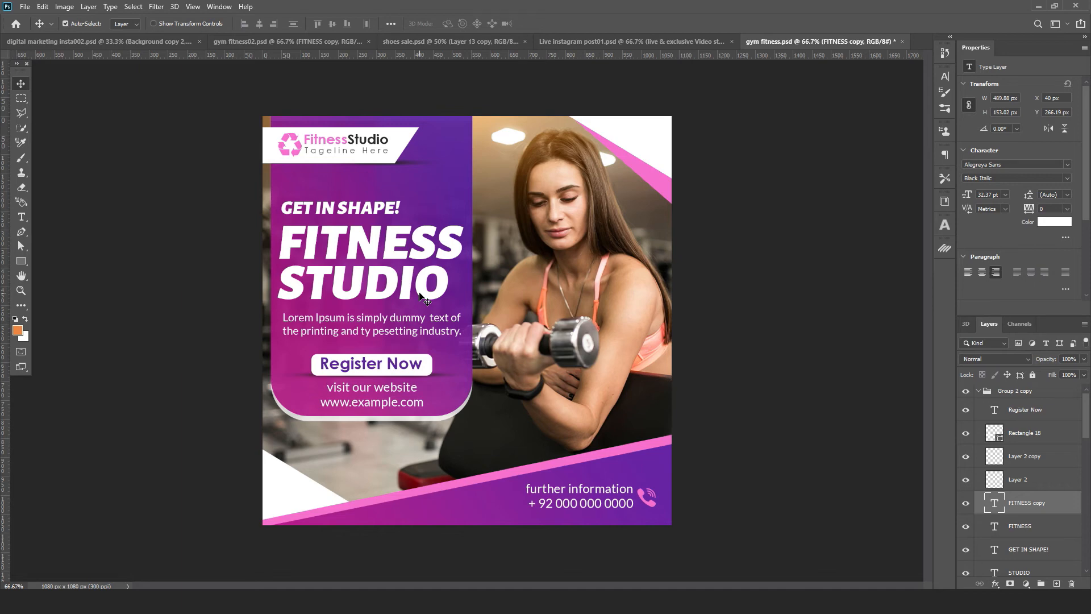
left_click(614, 41)
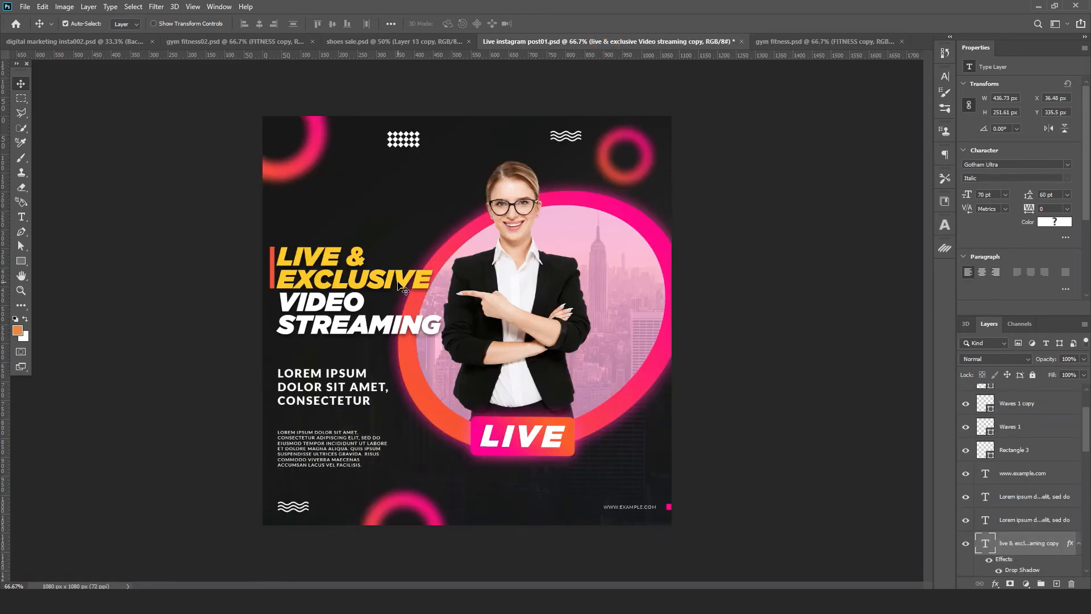
left_click(401, 281)
left_click(401, 281)
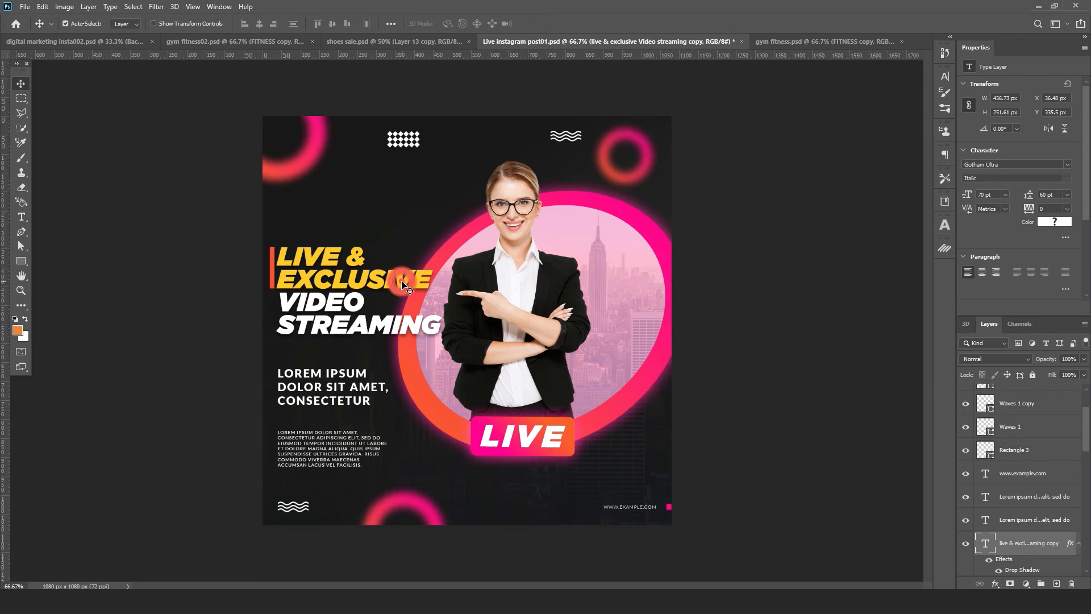
left_click_drag(402, 280, 402, 281)
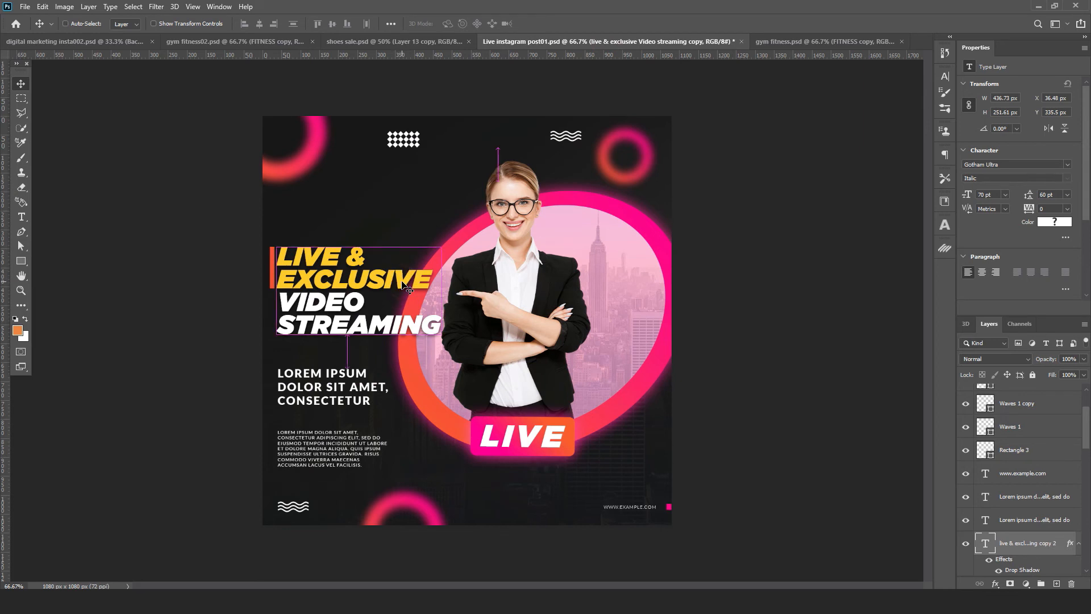
In shoes sale.psd, duplicate the pink shoe layer
left_click(398, 41)
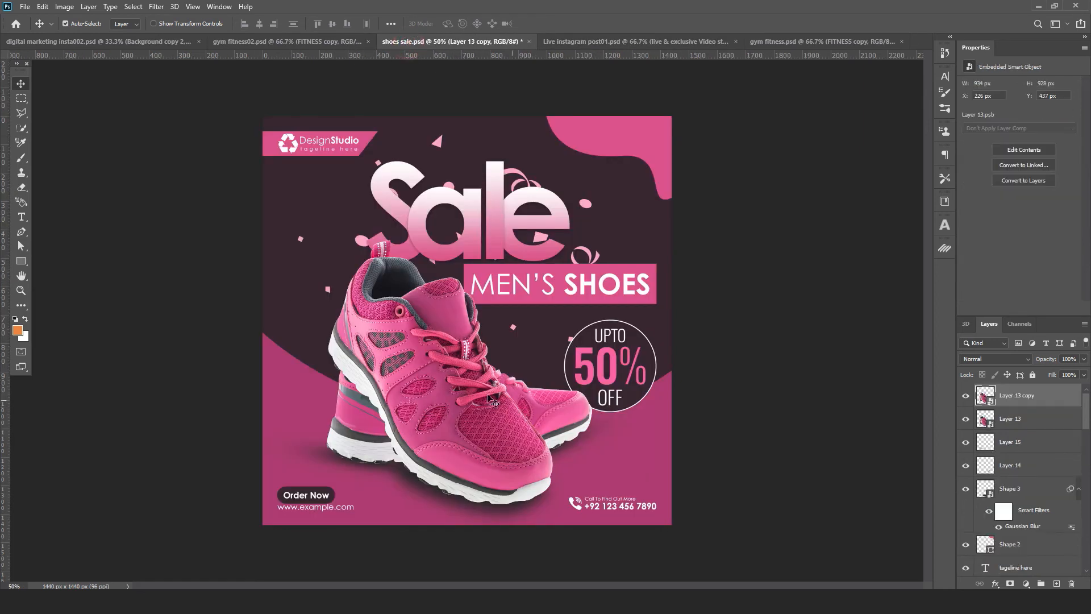
left_click(452, 400)
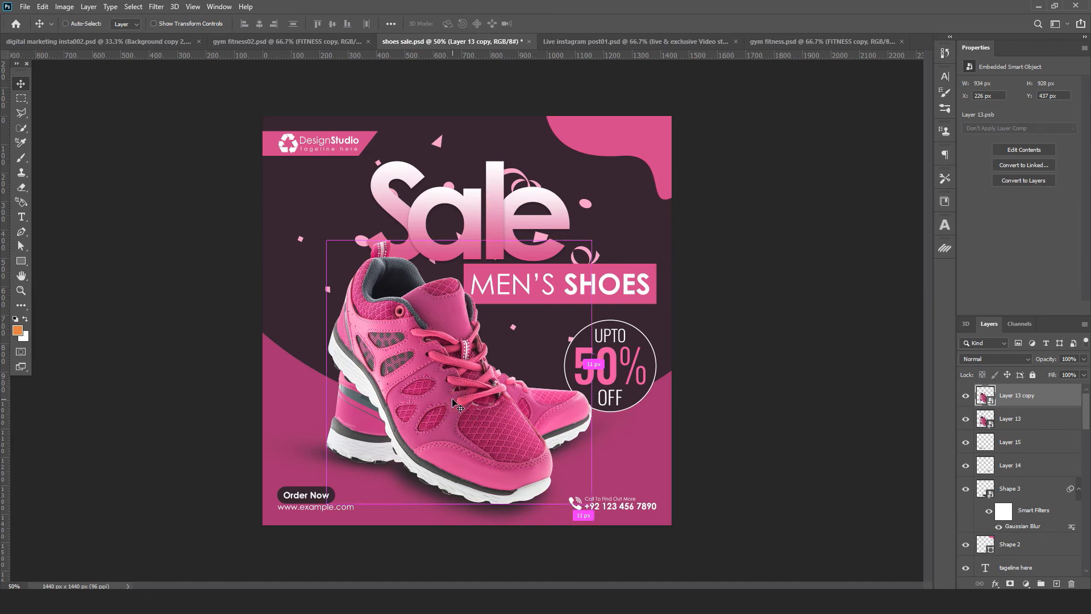
left_click_drag(455, 403, 454, 404)
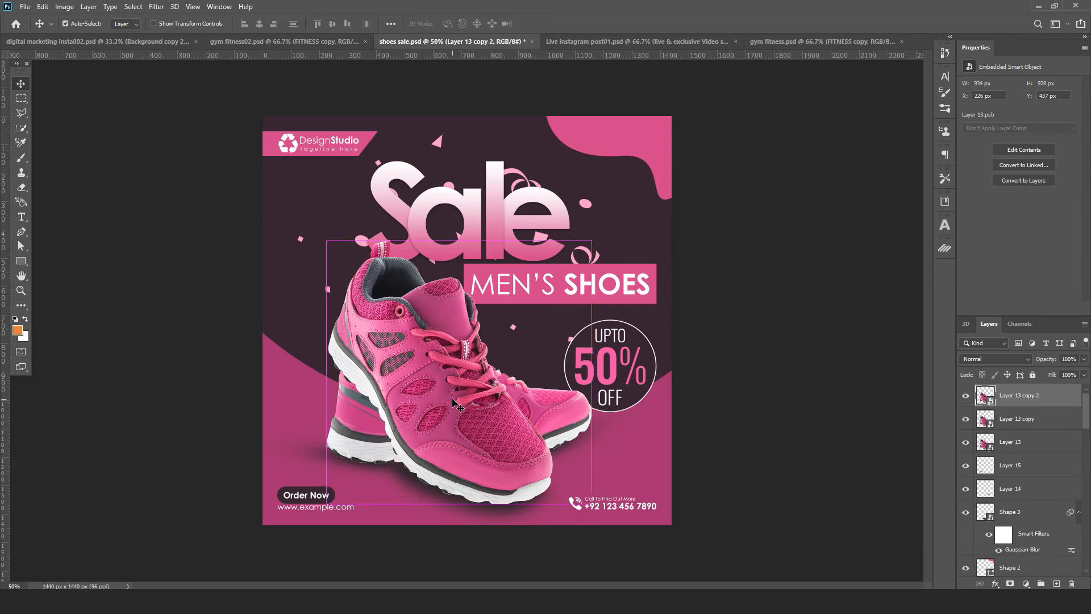
Duplicate the FITNESS heading layer in gym fitness02.psd and the woman's portrait layer in digital marketing insta002.psd
left_click(232, 44)
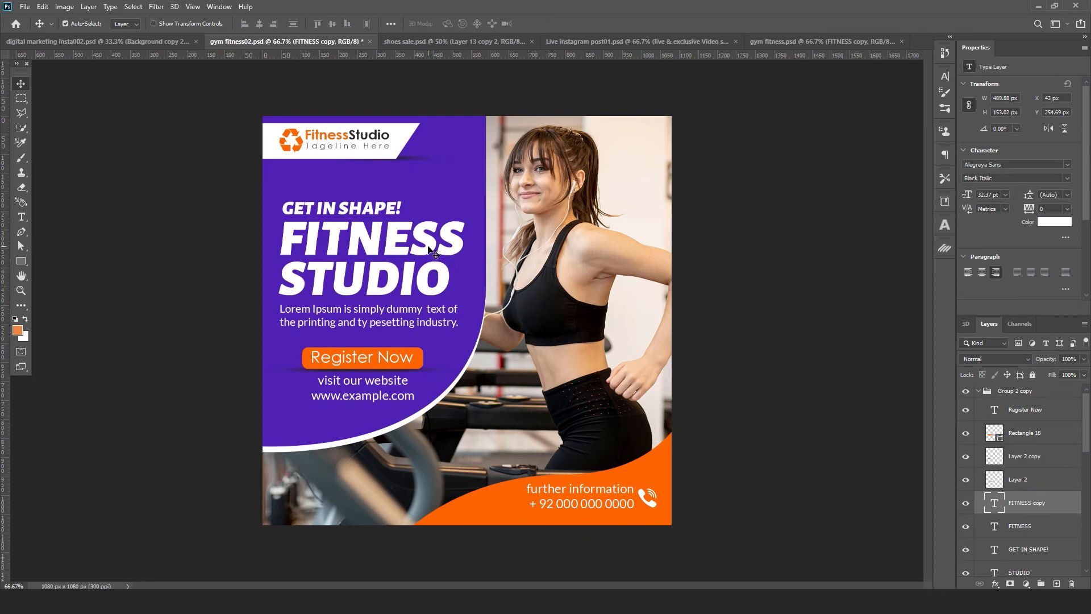
left_click(430, 250)
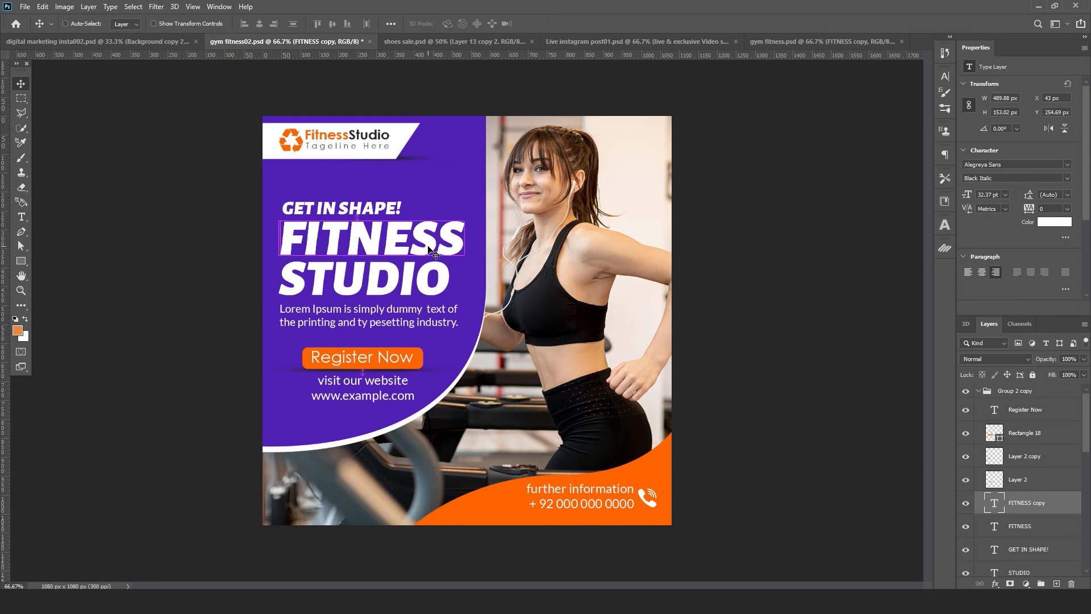
left_click(429, 250, "alt")
left_click(152, 41)
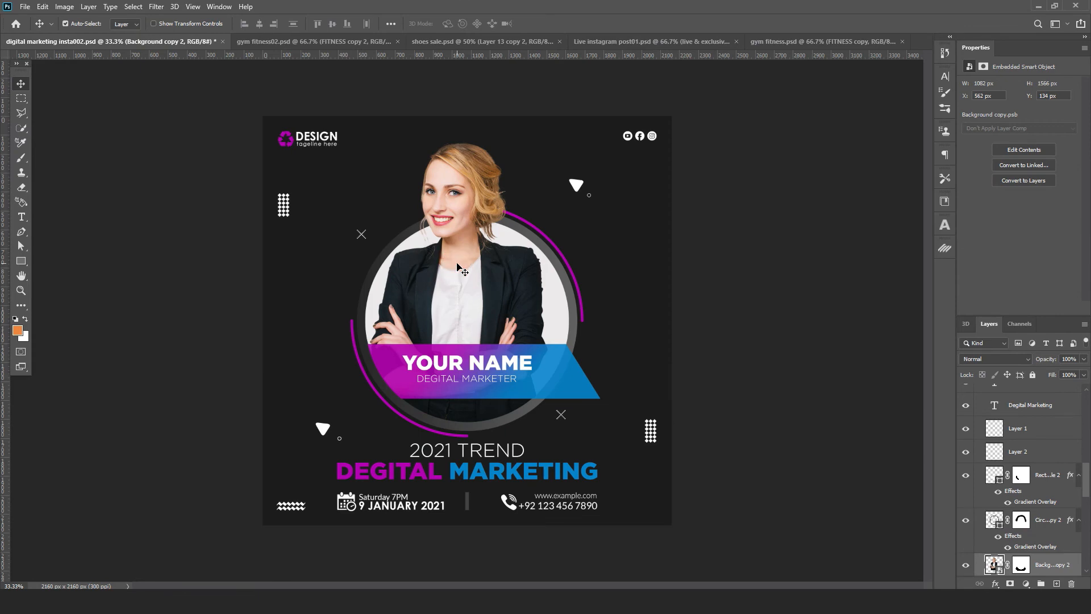
left_click(459, 267, "alt")
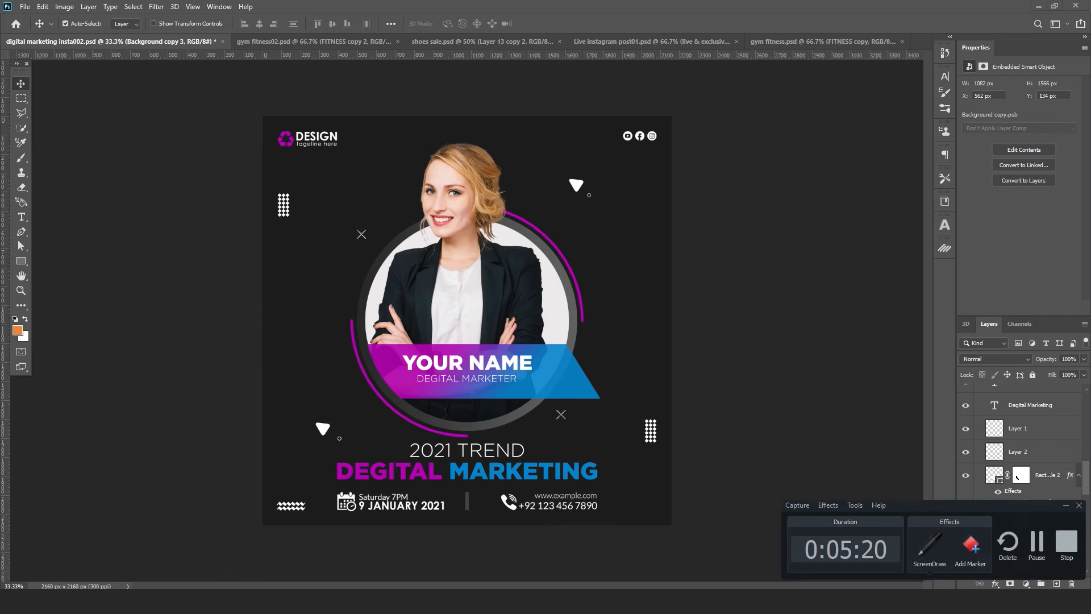
Switch back to Camtasia and stop the screen recording
key("alt+Tab")
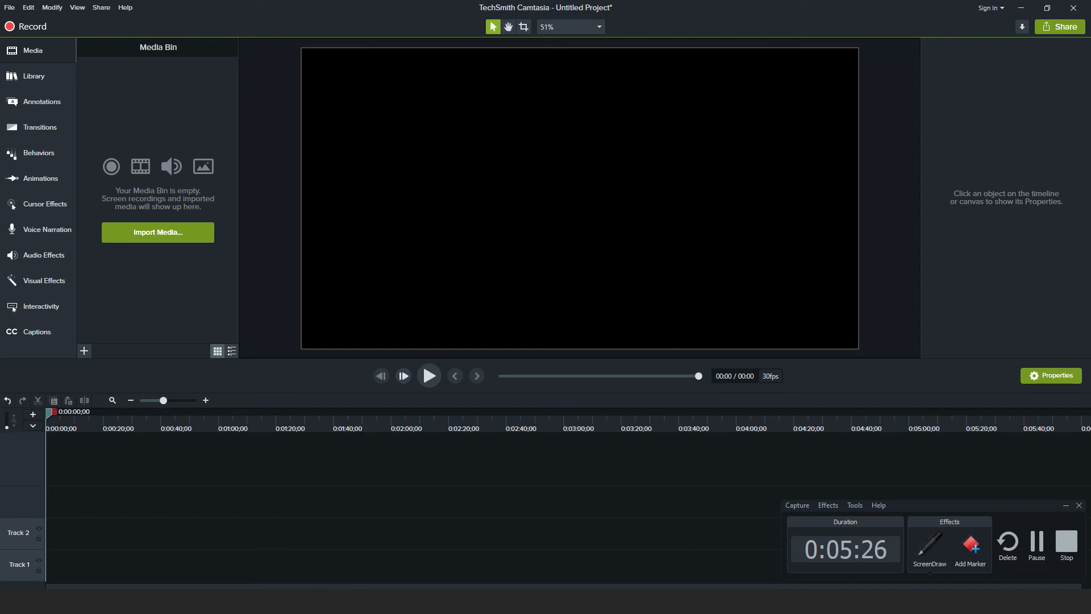
left_click(1067, 545)
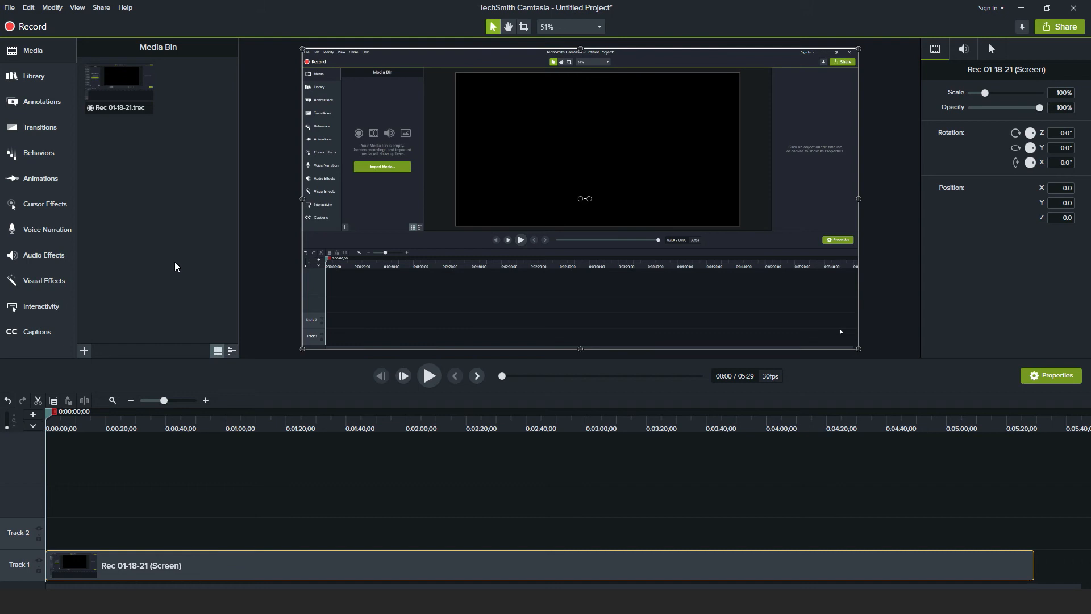
Add the Cursor Highlight effect to the recording on Track 1 and preview it along the timeline up to about 2:46
left_click(43, 208)
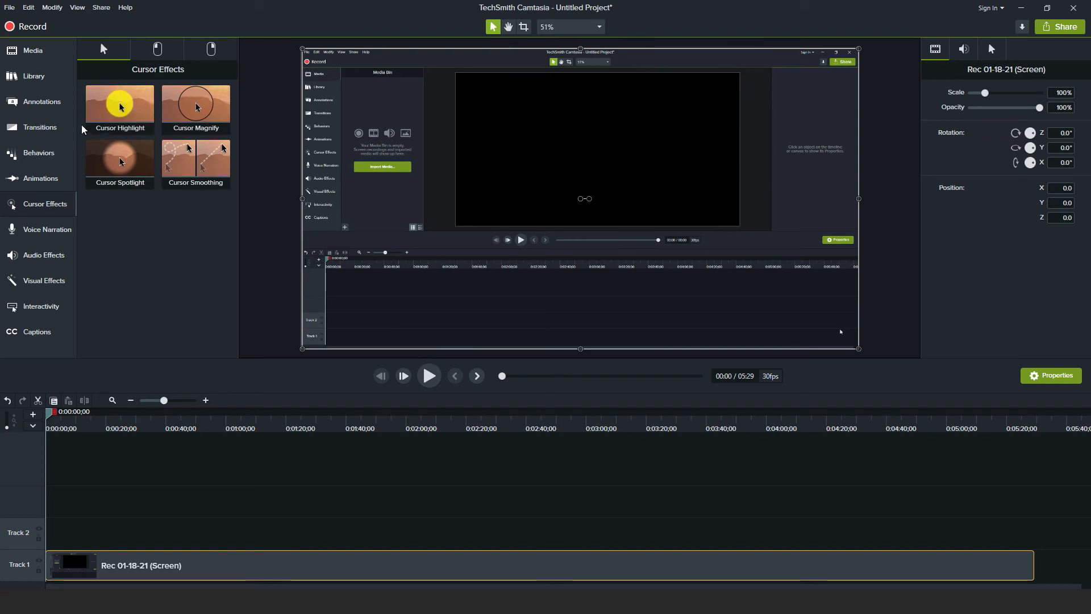
left_click_drag(124, 106, 466, 565)
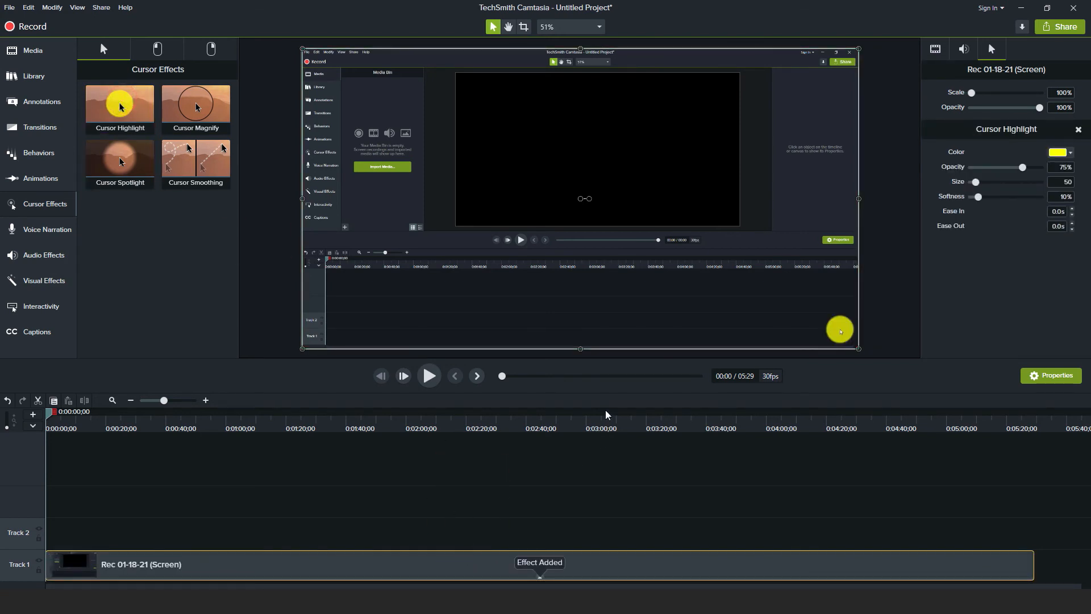
left_click(477, 430)
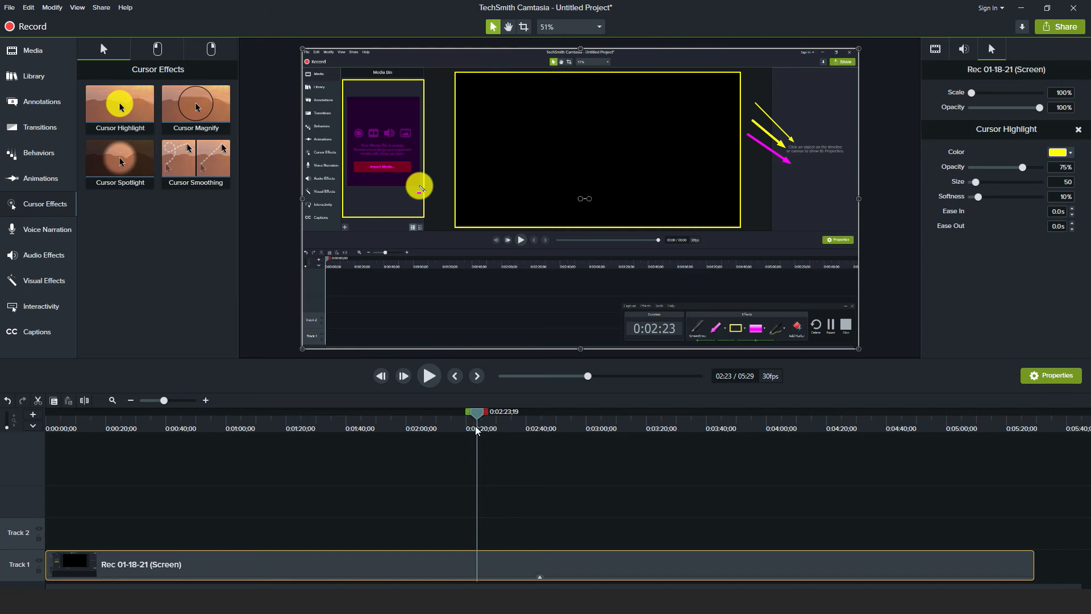
left_click_drag(477, 414, 536, 428)
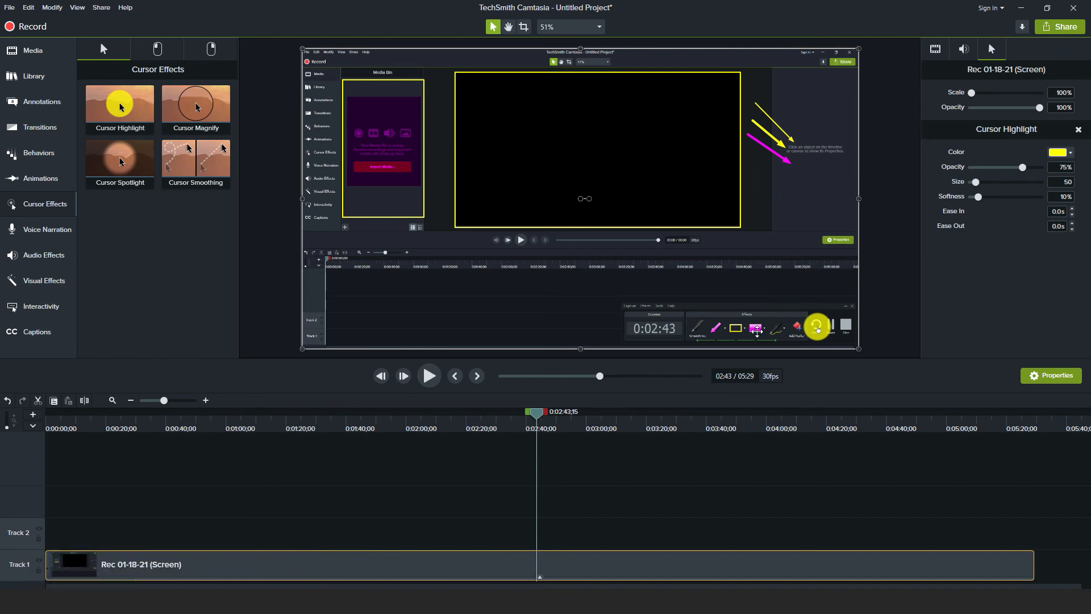
mouse_move(538, 414)
left_mouse_down()
mouse_move(591, 420)
mouse_move(545, 427)
left_mouse_up()
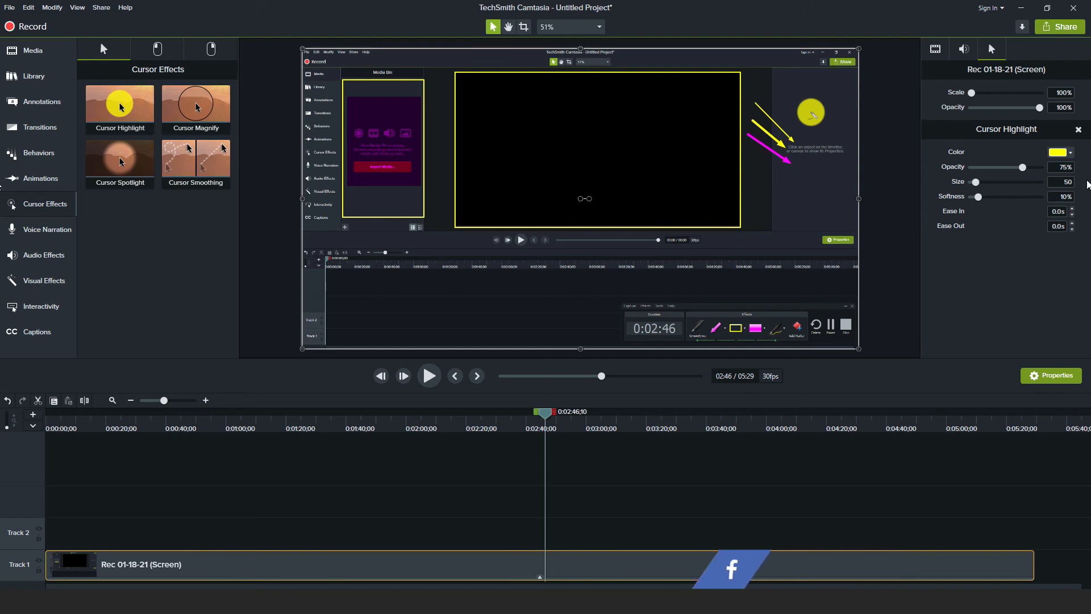
left_click(1071, 153)
left_click(940, 309)
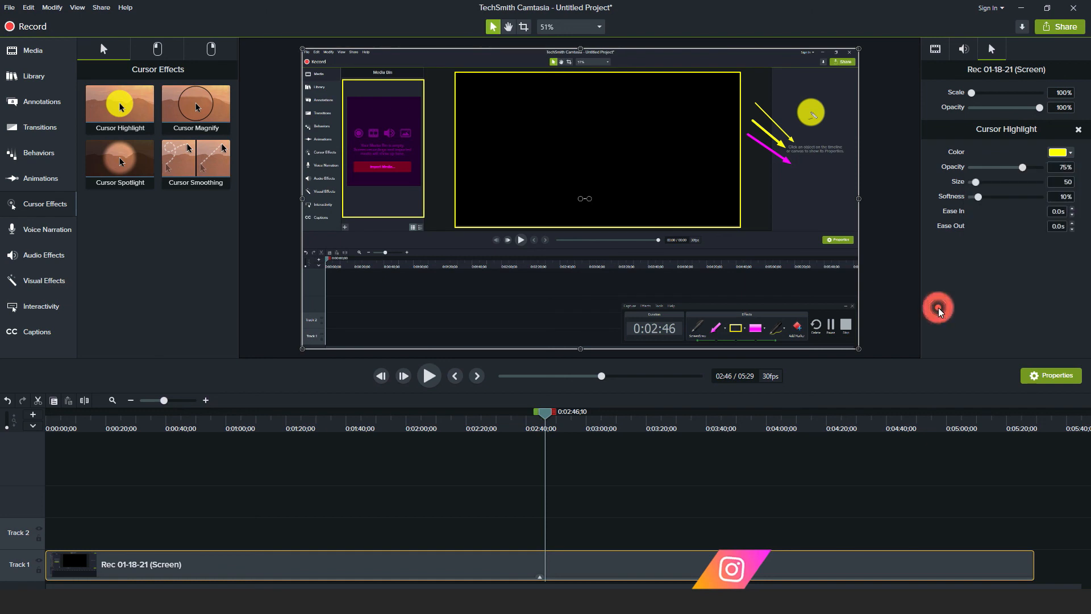
left_click(989, 330)
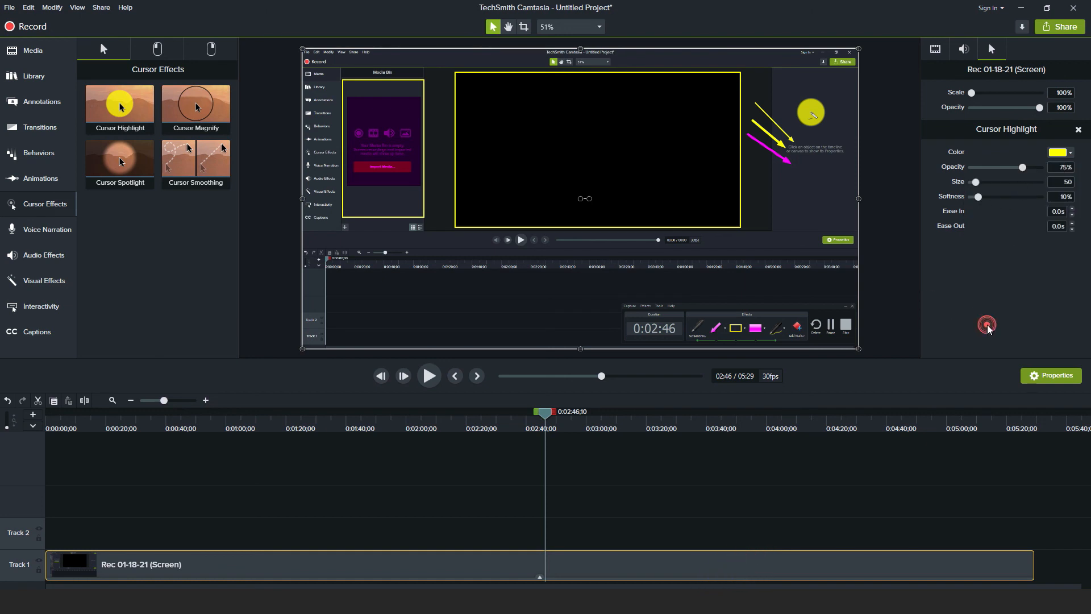
Set the Cursor Highlight opacity to 56%
left_click_drag(1019, 172, 1010, 171)
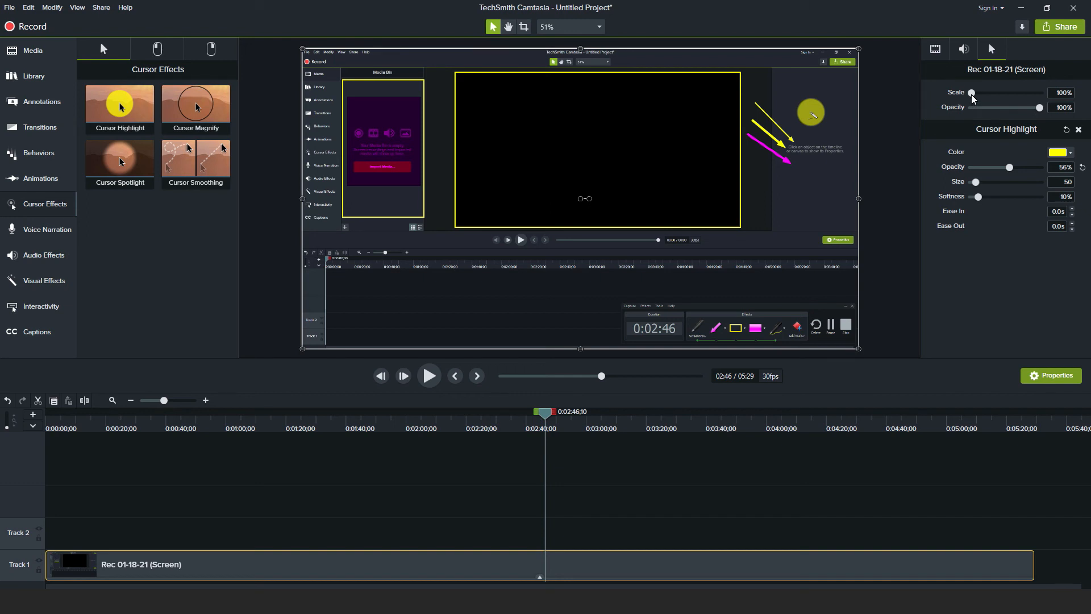
left_click_drag(972, 95, 967, 99)
Look through the left-click and right-click cursor effects, and add Left Click Rings to the recording on Track 1
left_click(161, 51)
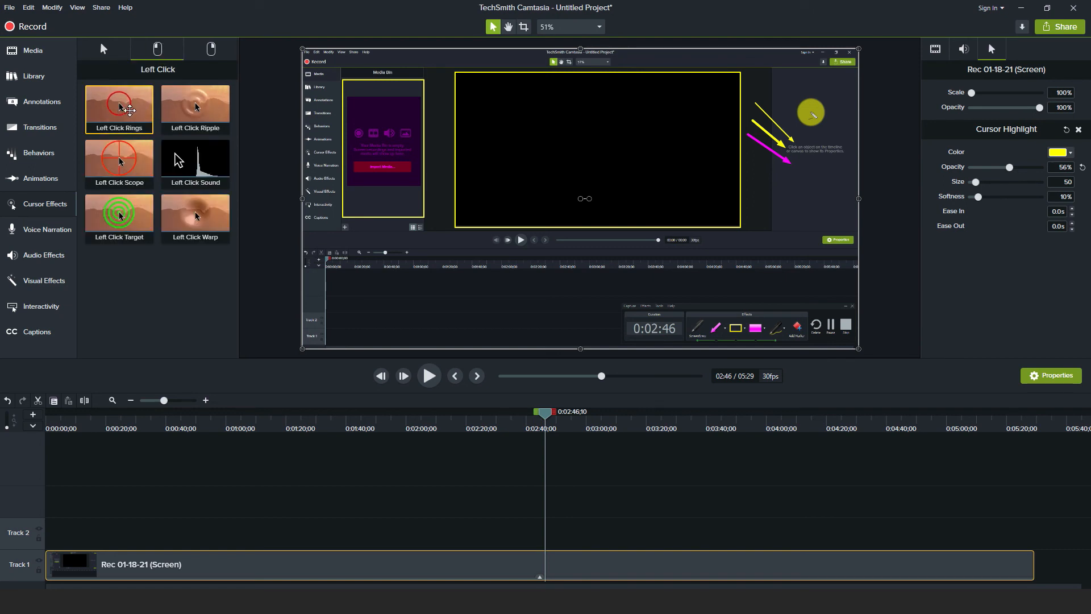
left_click(207, 55)
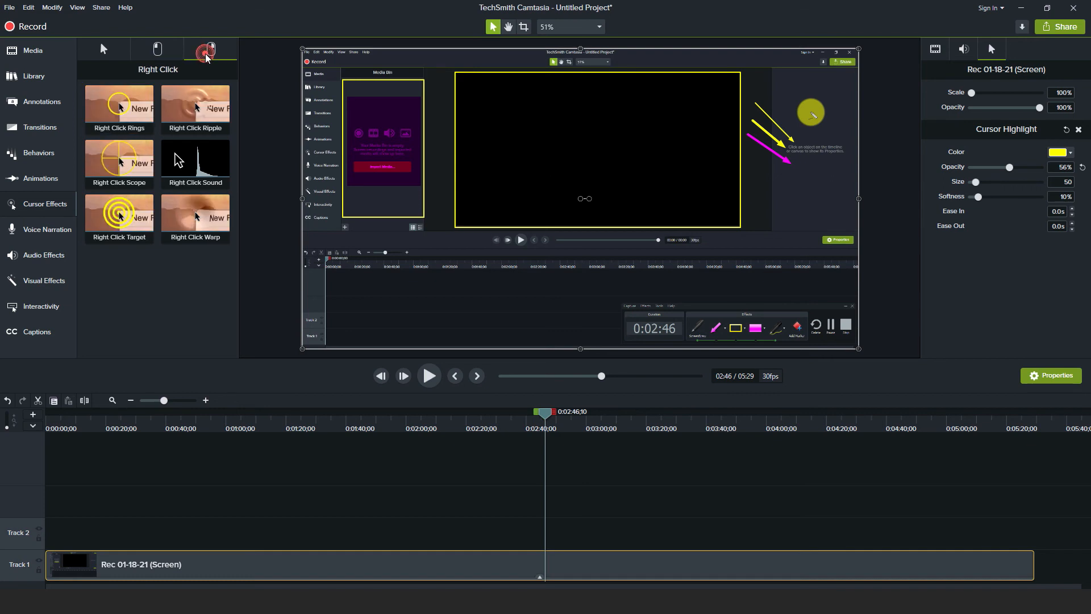
left_click(157, 48)
left_click_drag(132, 102, 528, 567)
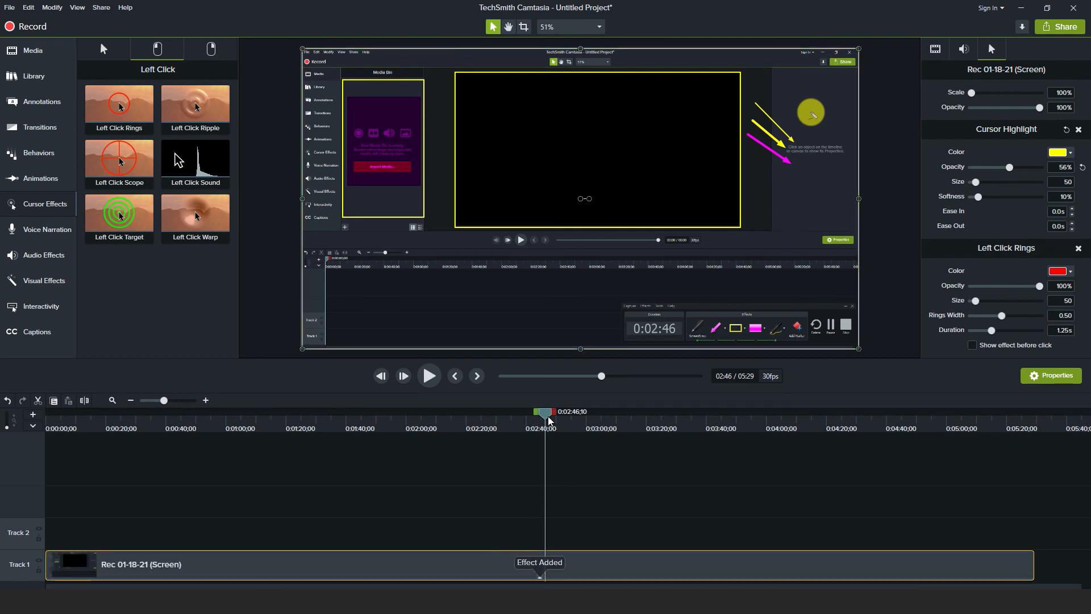
mouse_move(550, 420)
left_mouse_down()
mouse_move(510, 423)
mouse_move(551, 428)
left_mouse_up()
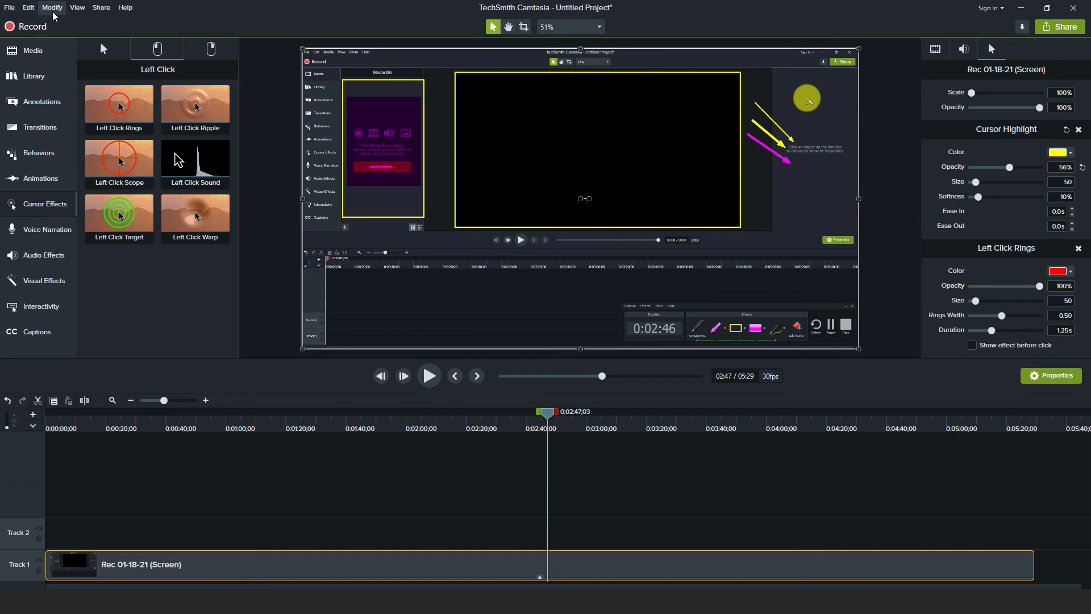
Generate keystroke callouts in the Traditional Keystrokes style for all the listed keystrokes of the recording
left_click(53, 8)
left_click(321, 30)
left_click(52, 8)
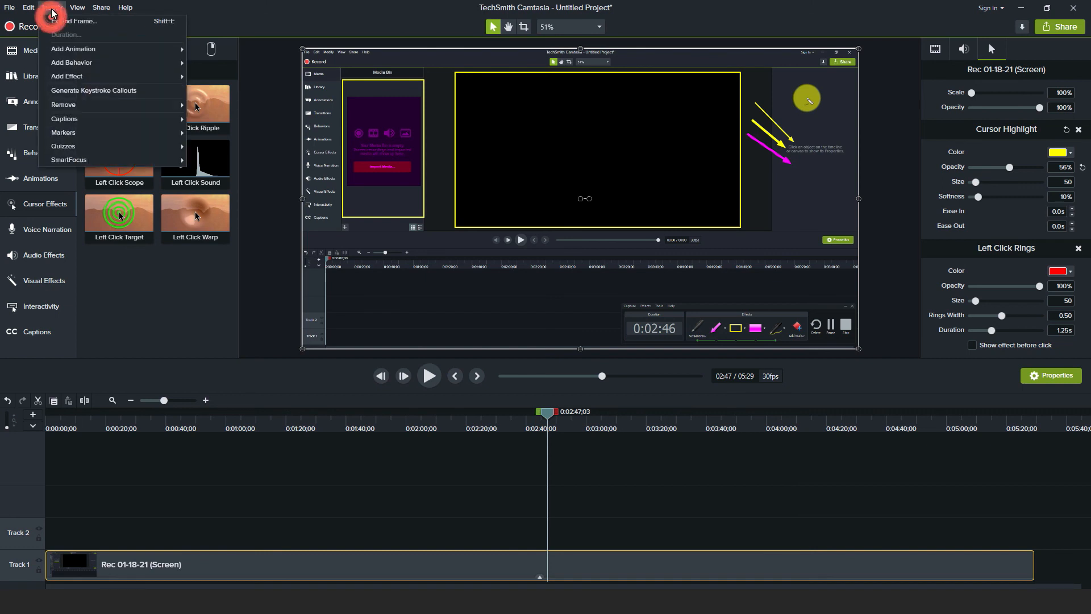
left_click(95, 92)
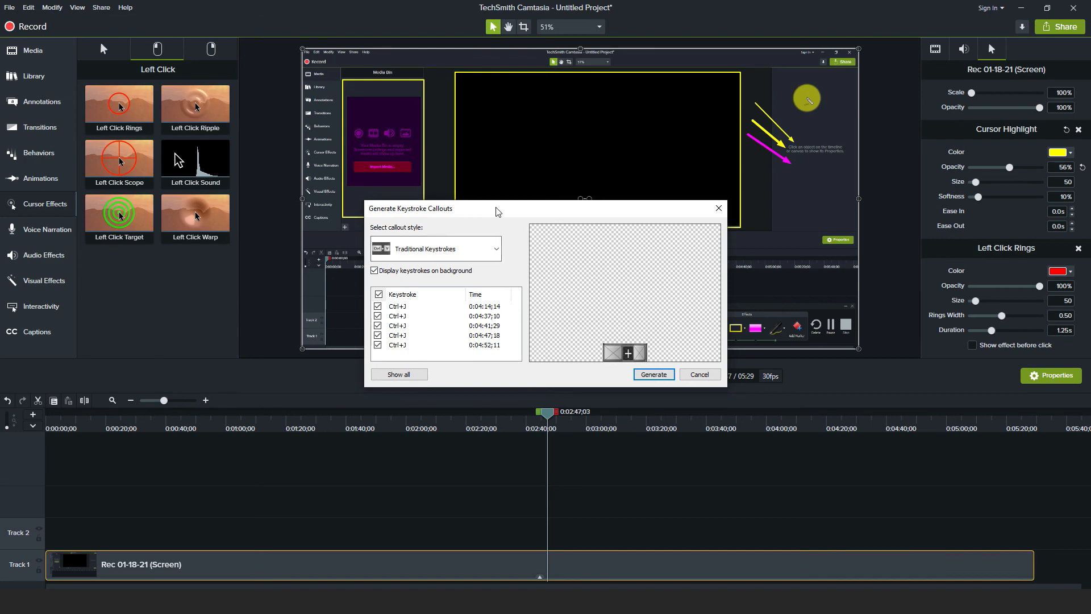
mouse_move(496, 208)
left_mouse_down()
mouse_move(515, 212)
mouse_move(493, 213)
left_mouse_up()
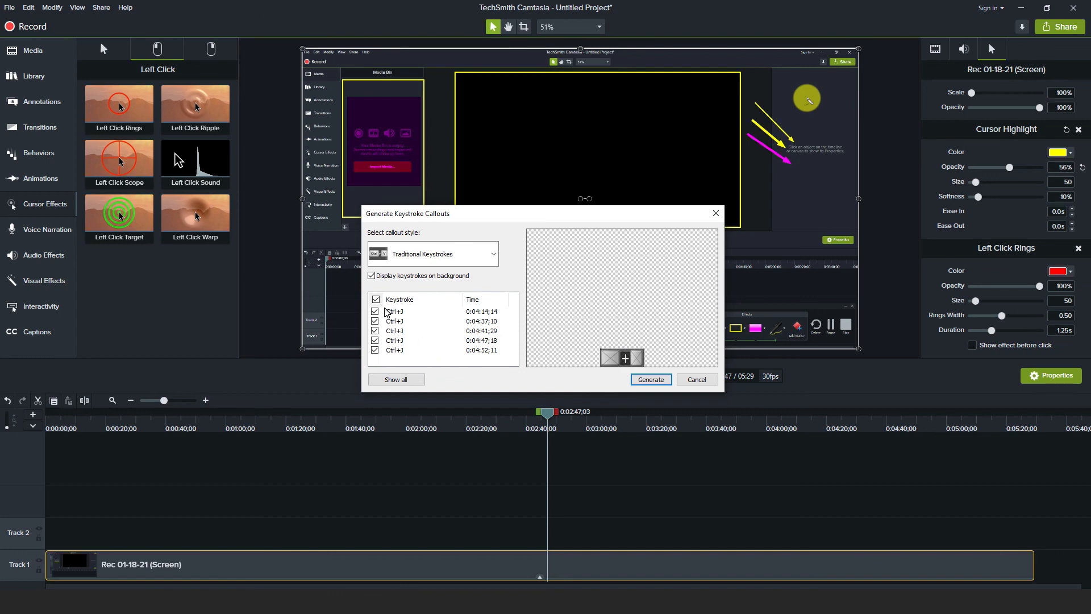
left_click(652, 380)
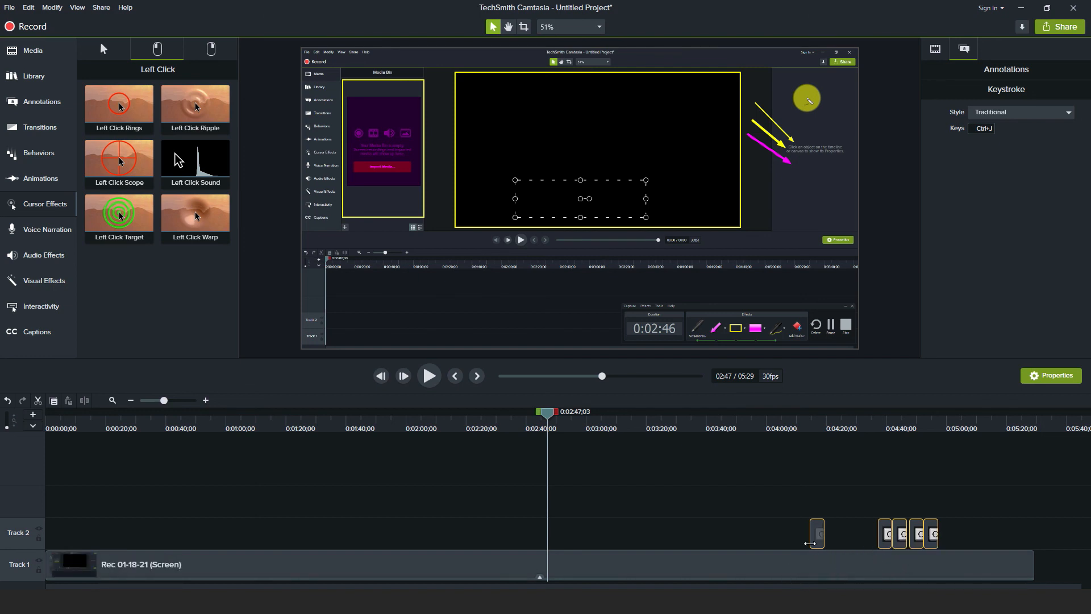
Go to about 4:16, try the Gray, Clear and Outline styles on the selected keystroke callouts, and set them to Gray
left_click(816, 423)
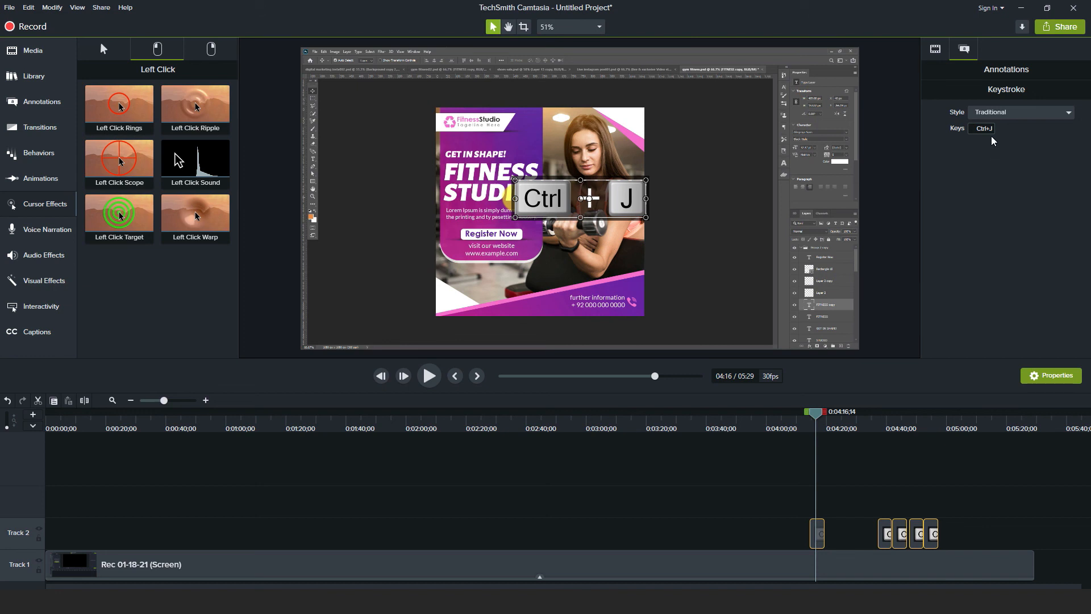
left_click(1069, 114)
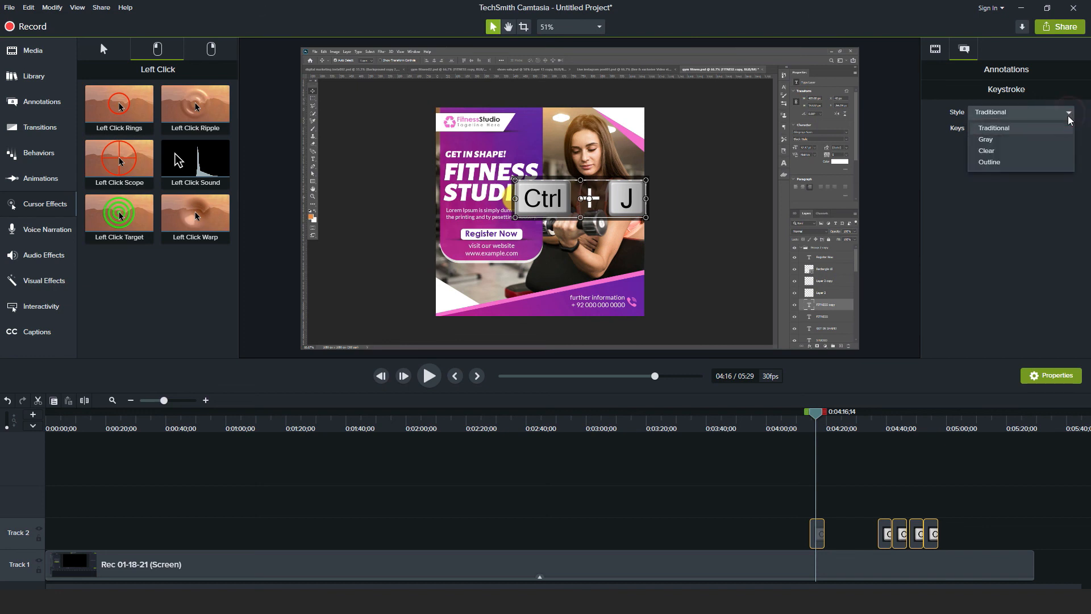
left_click(995, 143)
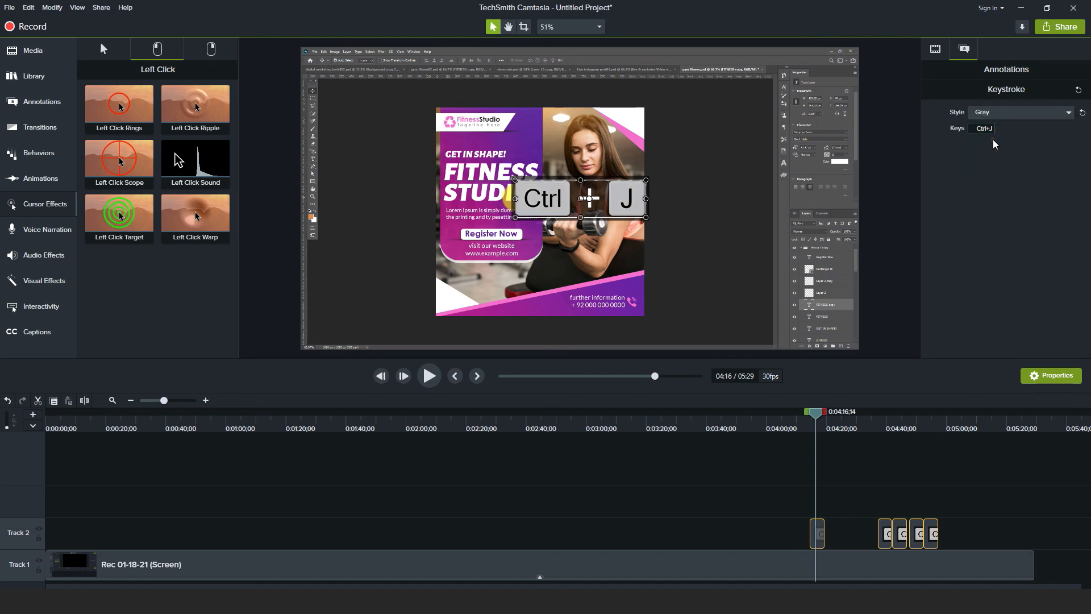
left_click(1069, 114)
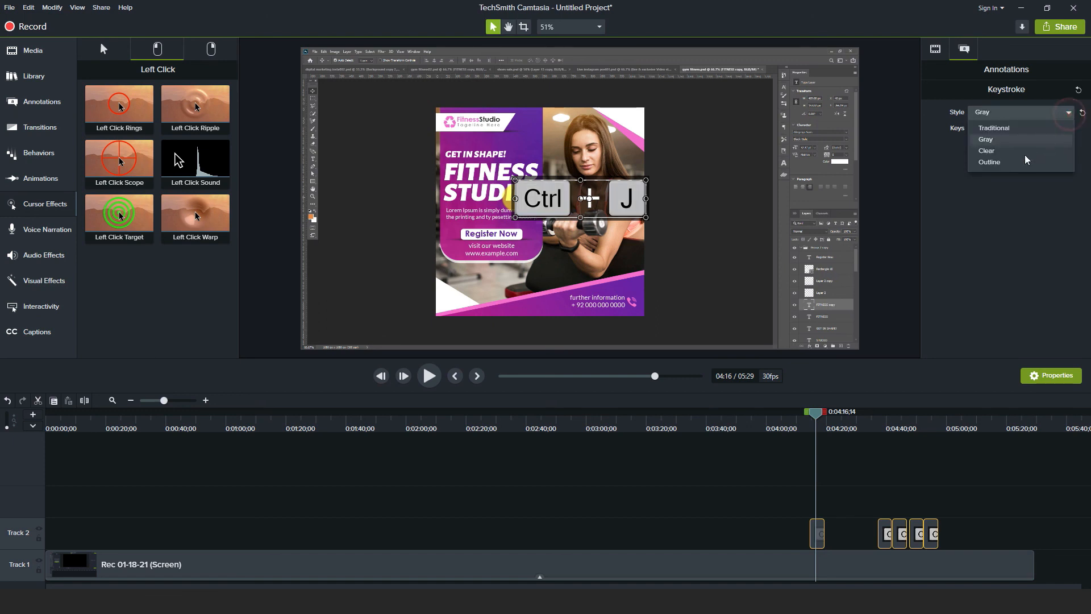
left_click(994, 151)
left_click(1067, 113)
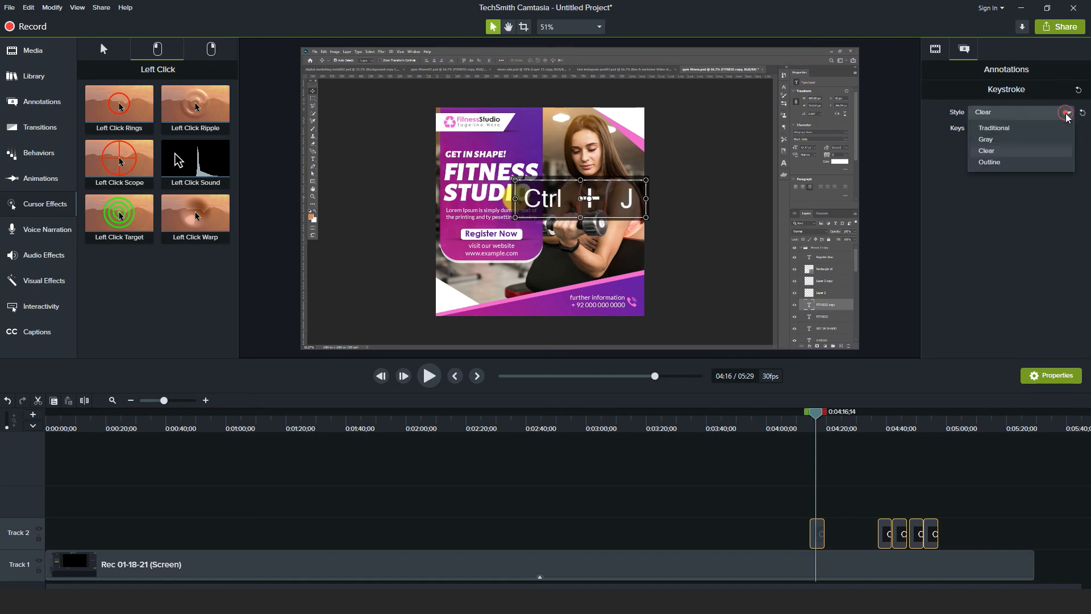
left_click(992, 164)
left_click(1068, 113)
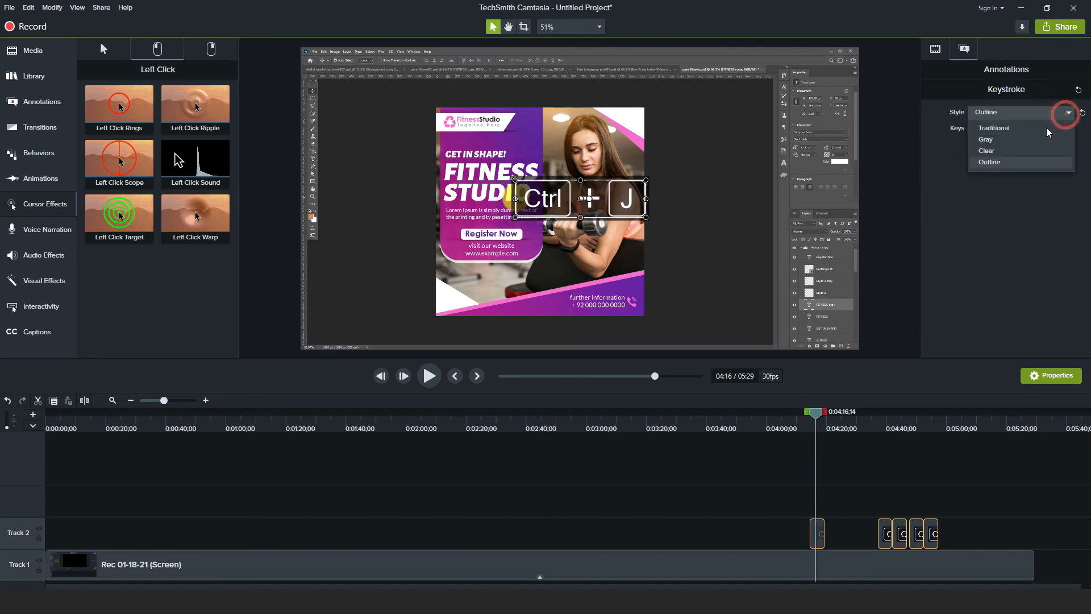
left_click(982, 139)
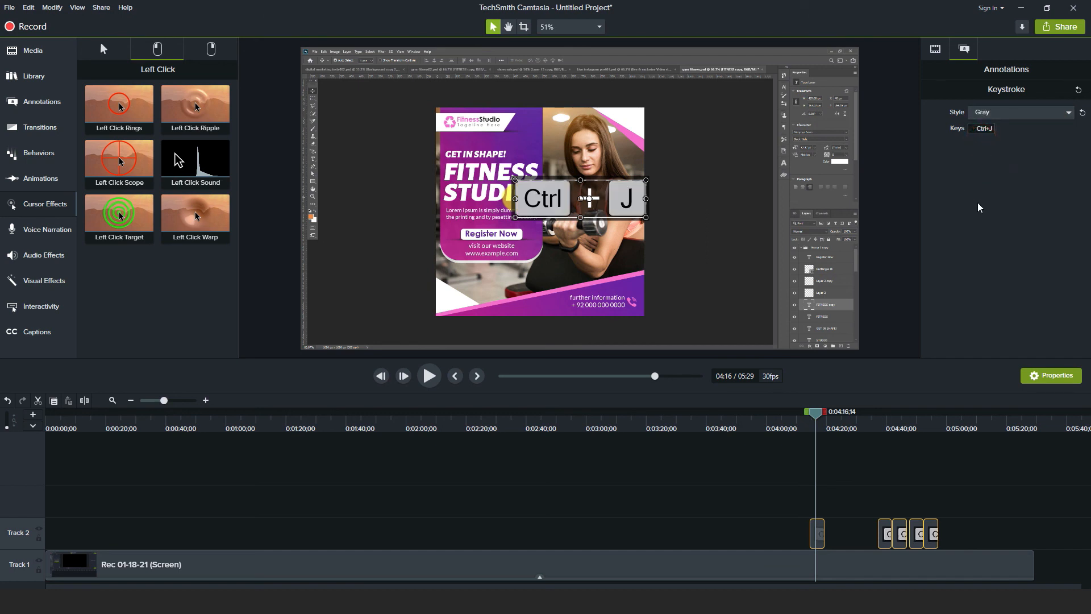
Scale the selected keystroke callouts down to about 50%
left_click(936, 50)
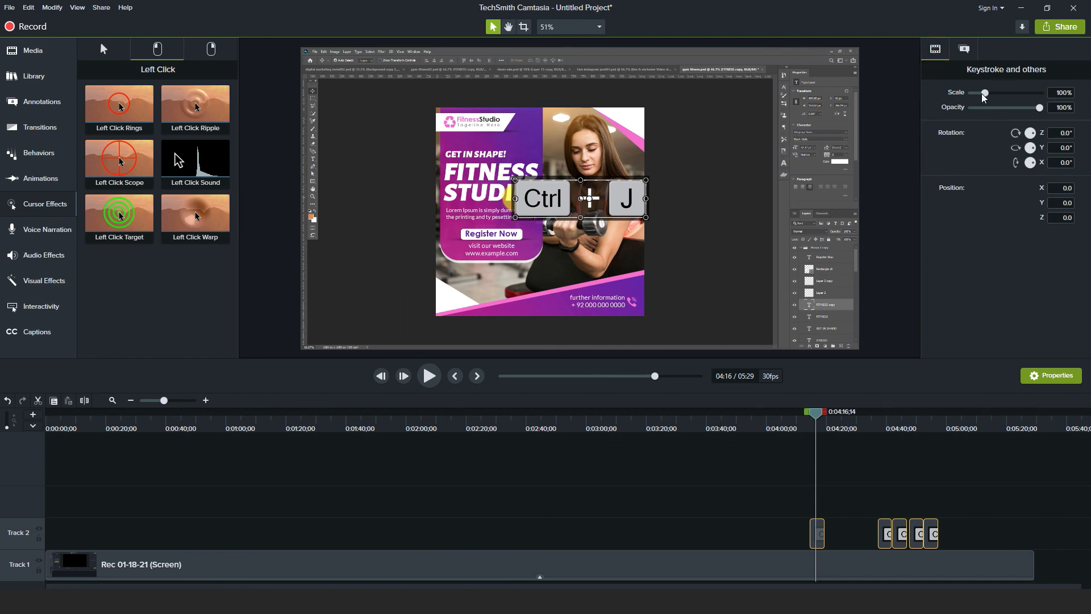
left_click_drag(984, 94, 982, 96)
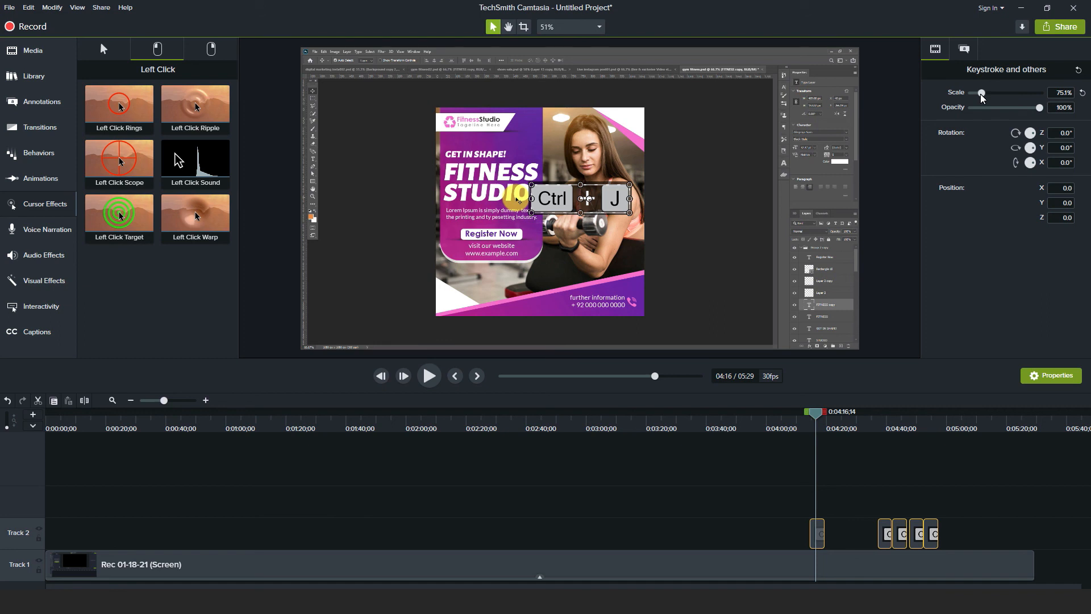
left_click_drag(981, 94, 977, 94)
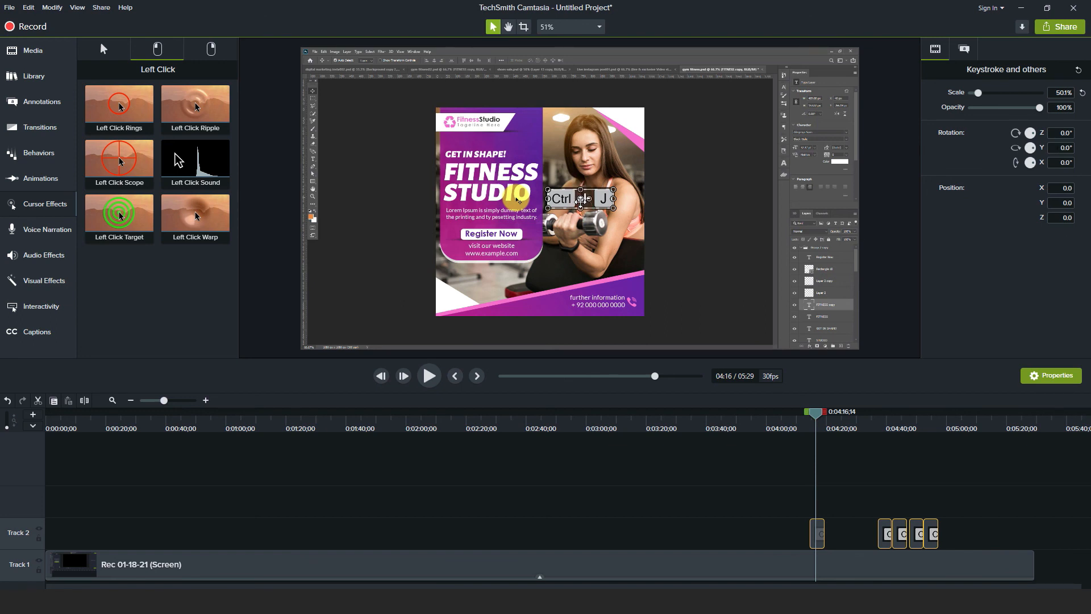
Move the keystroke callouts straight down to the bottom edge of the video, about Y -485.7, and preview them between 4:16 and 4:56
left_click_drag(581, 198, 581, 339)
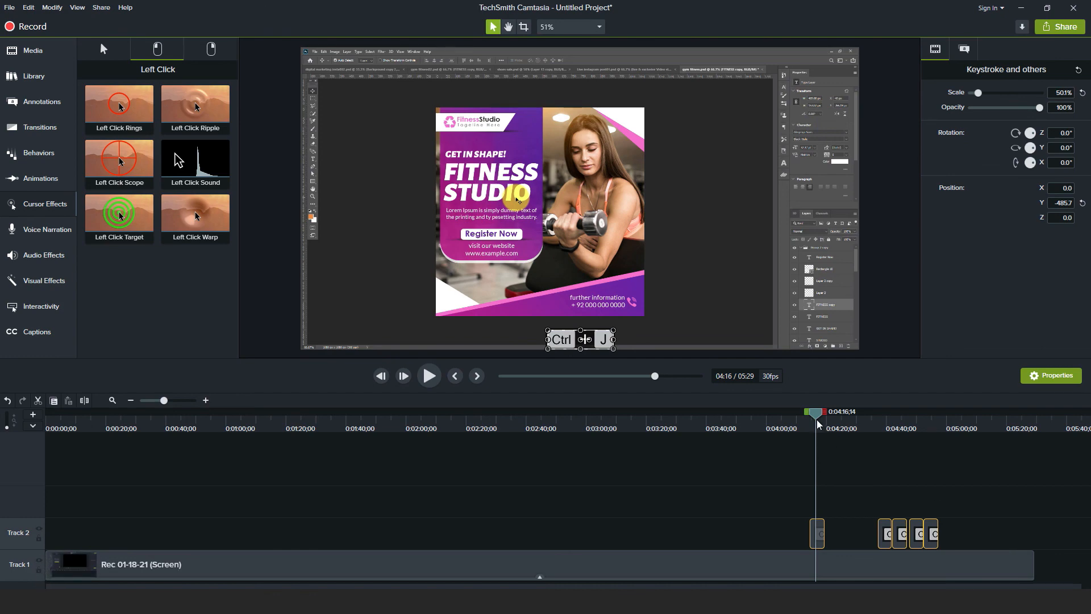
left_click_drag(819, 423, 939, 414)
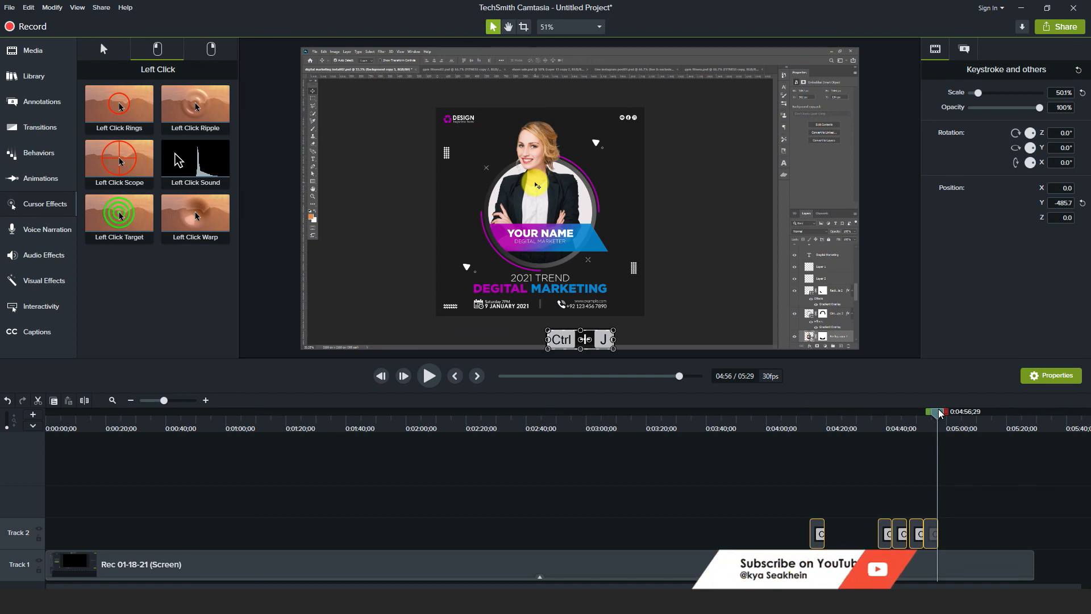
left_click_drag(940, 413, 921, 418)
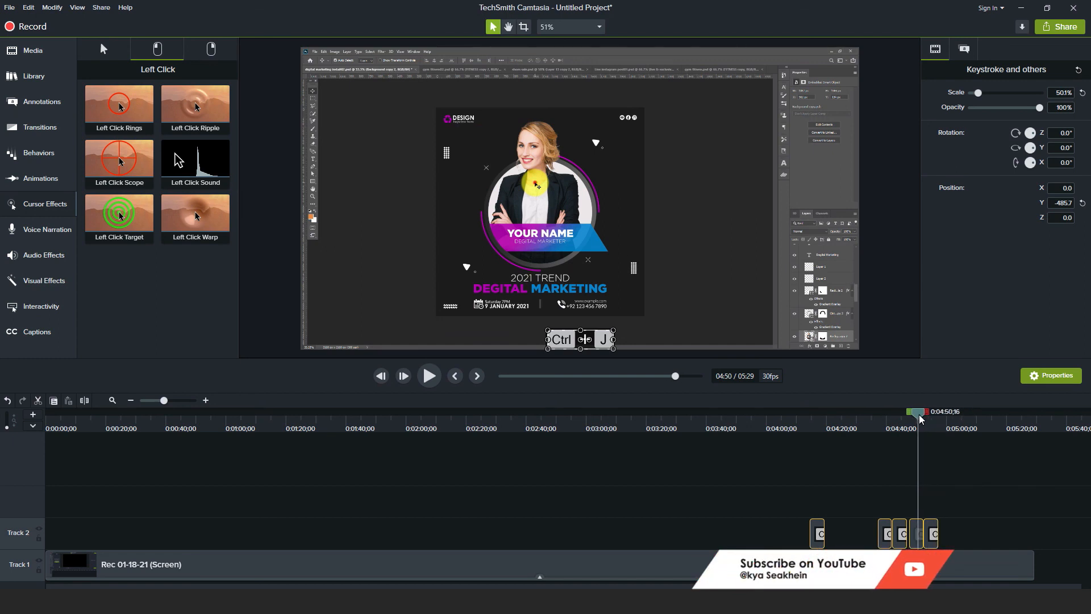